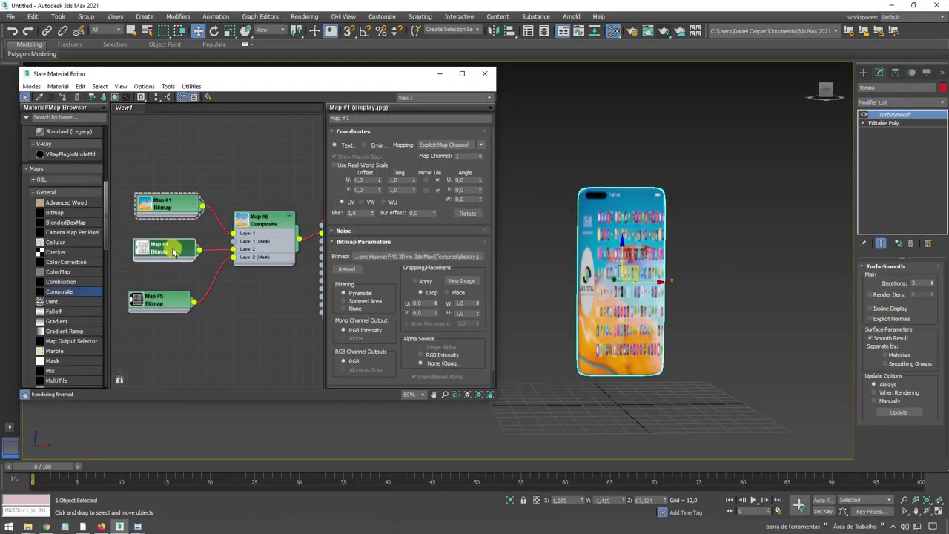
Inspect the apps_color.jpg (Map #4) and apps_alpha.jpg (Map #5) bitmap nodes in Slate
double_click(173, 252)
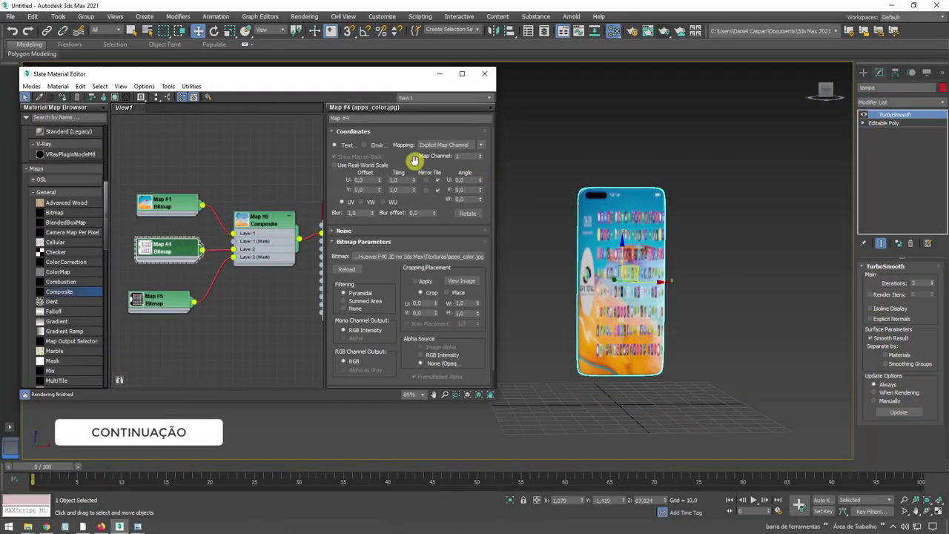
double_click(164, 302)
mouse_move(162, 303)
left_mouse_down()
mouse_move(184, 288)
mouse_move(155, 296)
left_mouse_up()
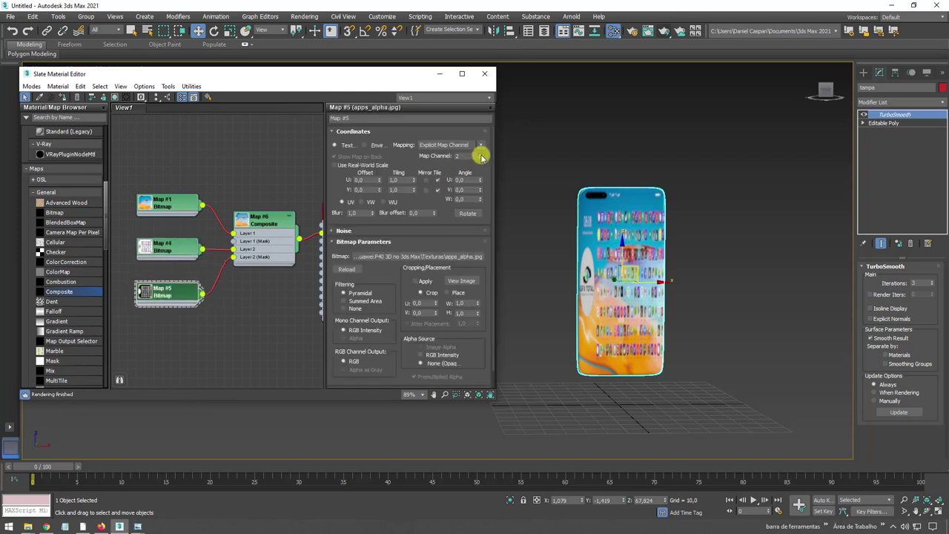
Orbit around the phone and go to the tampa object's Editable Poly level
middle_click_drag(642, 254, 668, 255)
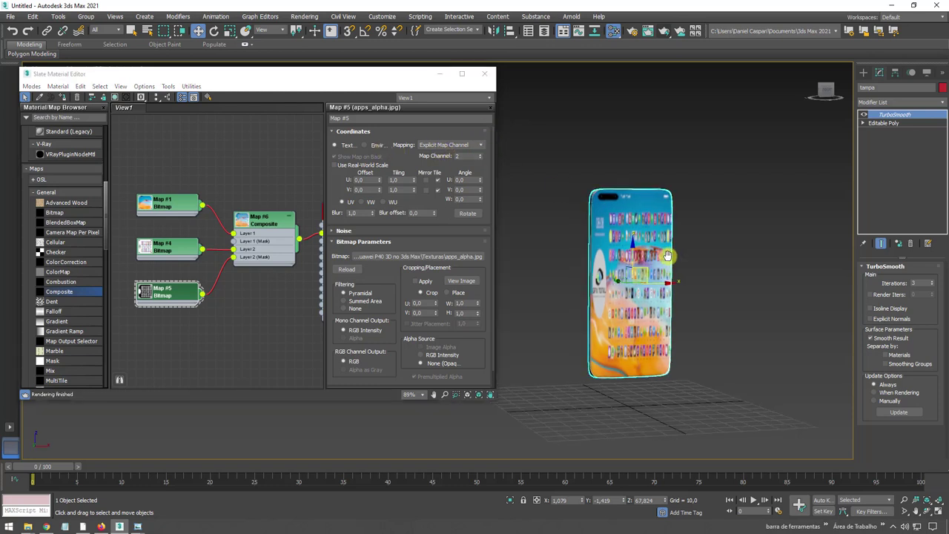
scroll(813, 158, "up", 3)
left_click(883, 123)
middle_click_drag(575, 266, 715, 217)
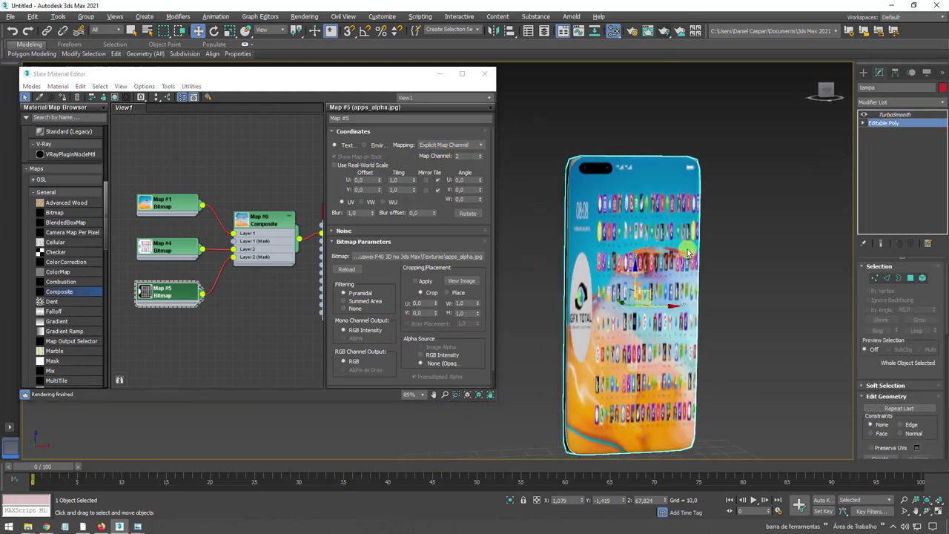
Add a UVW Map modifier to the tampa cover and orbit to check both sides
left_click(943, 103)
left_click_drag(941, 123, 917, 404)
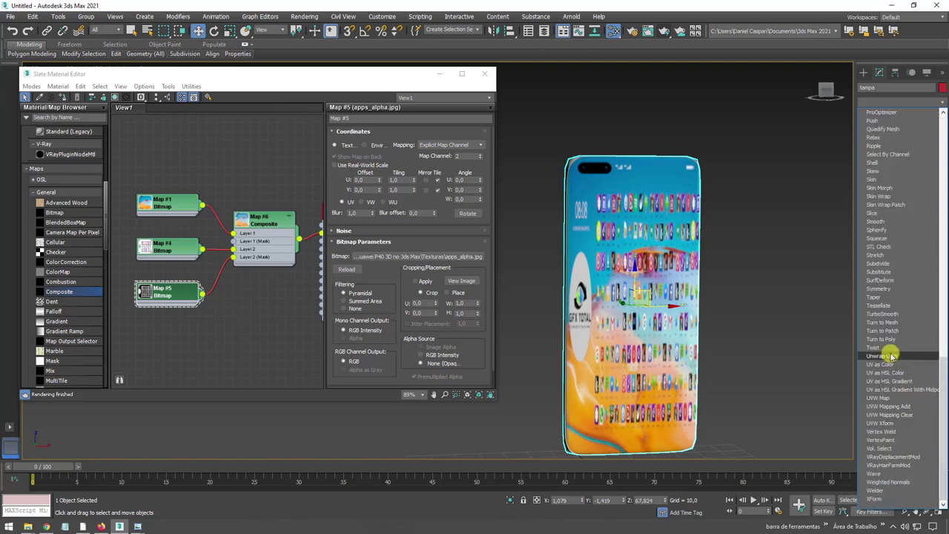
left_click(880, 397)
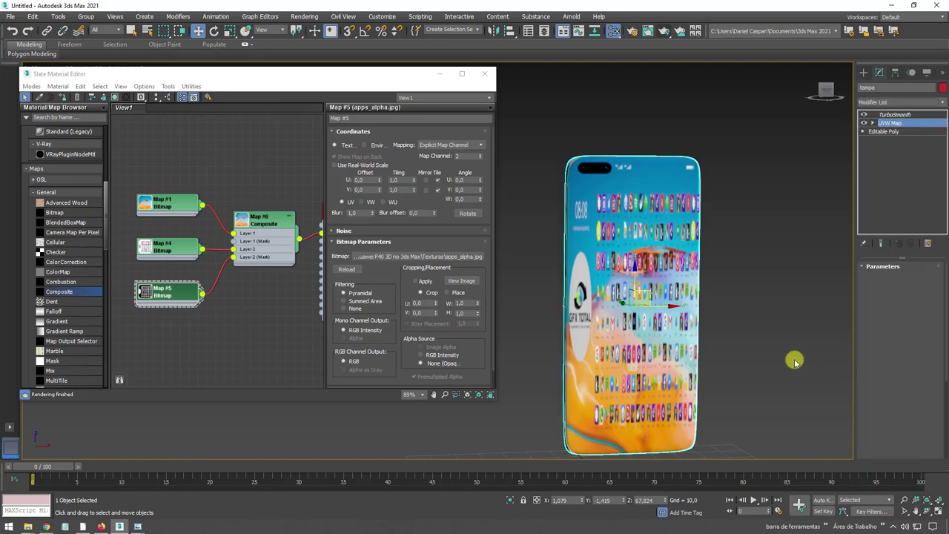
mouse_move(765, 364)
middle_mouse_down("alt")
mouse_move(773, 309)
mouse_move(800, 322)
middle_mouse_up("alt")
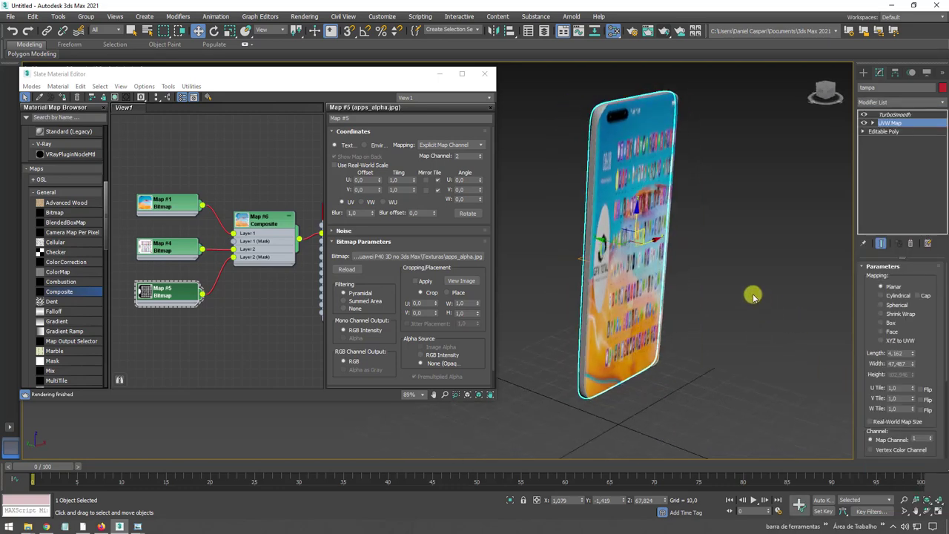
scroll(649, 242, "up", 3)
middle_click_drag(650, 238, 936, 242, "alt")
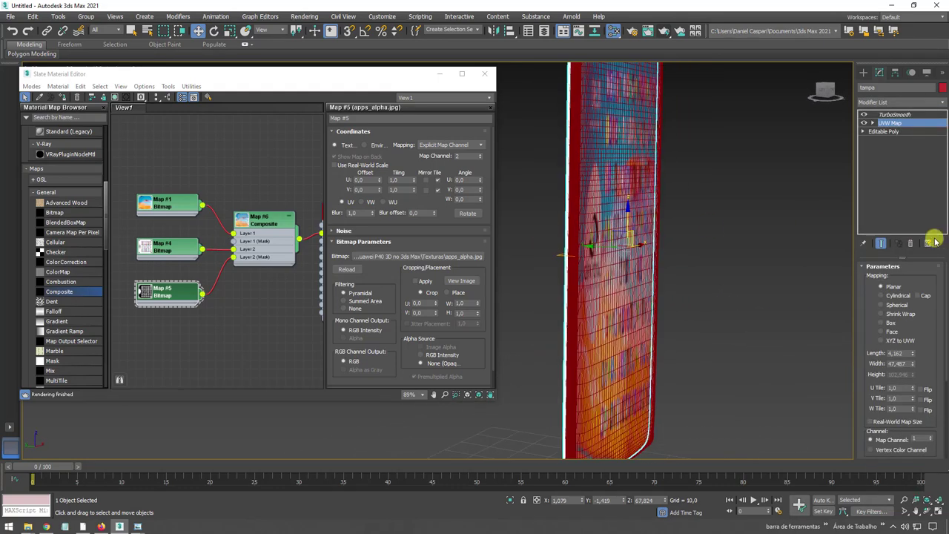
Select the display object and go to its Editable Poly level
left_click(746, 275)
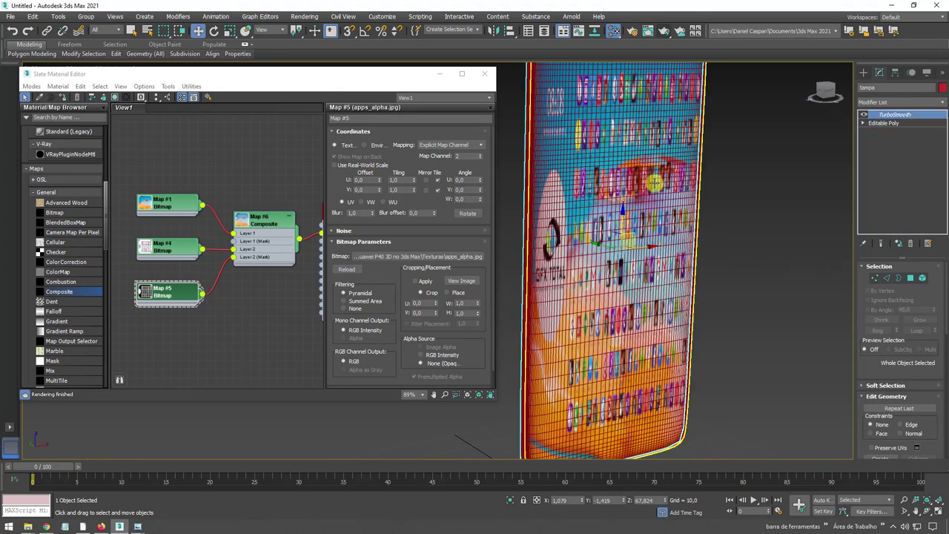
scroll(728, 186, "down", 3)
type("display")
left_click(913, 123)
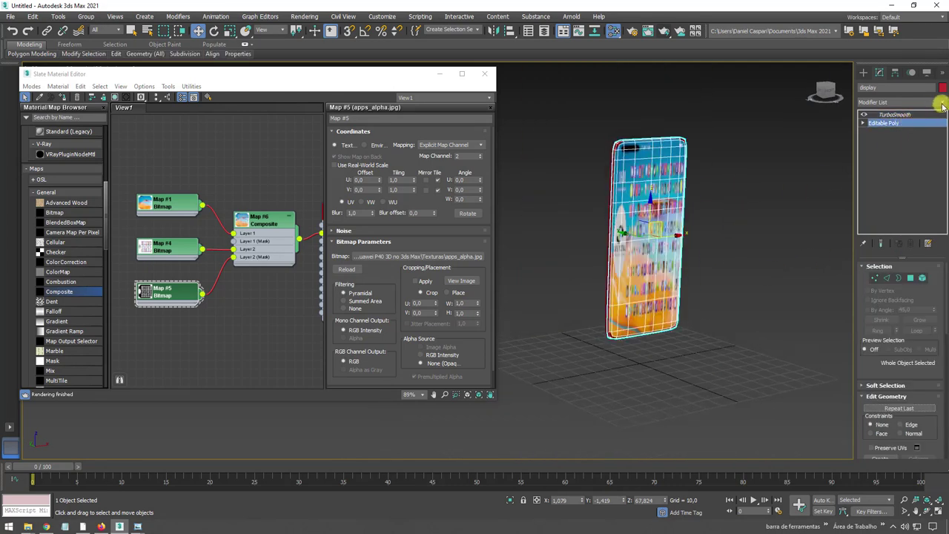
Add a UVW Map modifier to the display with Y alignment, fitted to its size
left_click(940, 101)
left_click_drag(945, 134, 938, 415)
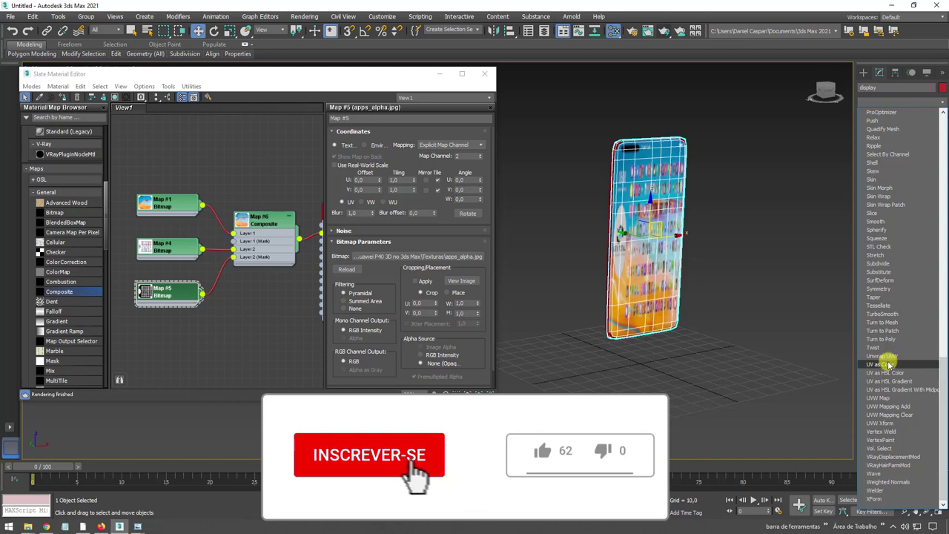
left_click(886, 398)
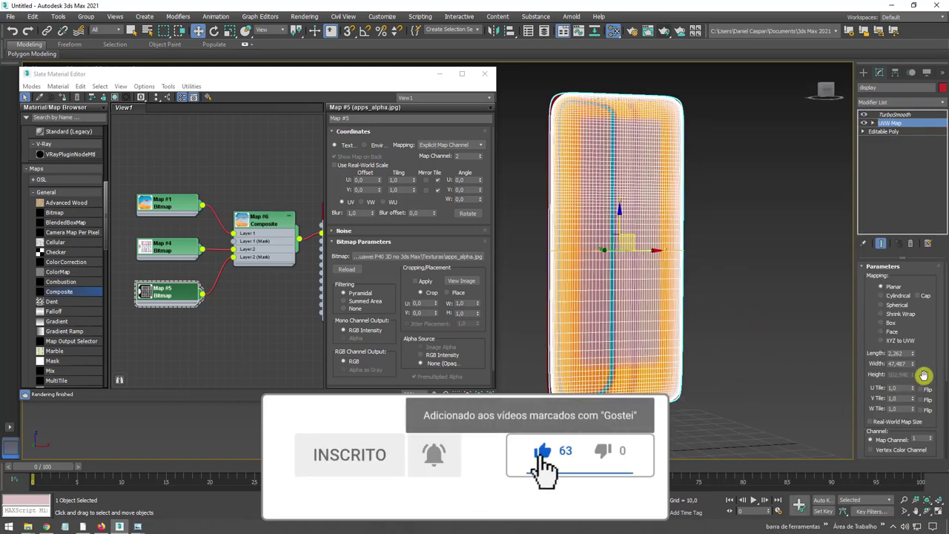
scroll(874, 339, "down", 3)
scroll(911, 333, "down", 1)
left_click(903, 381)
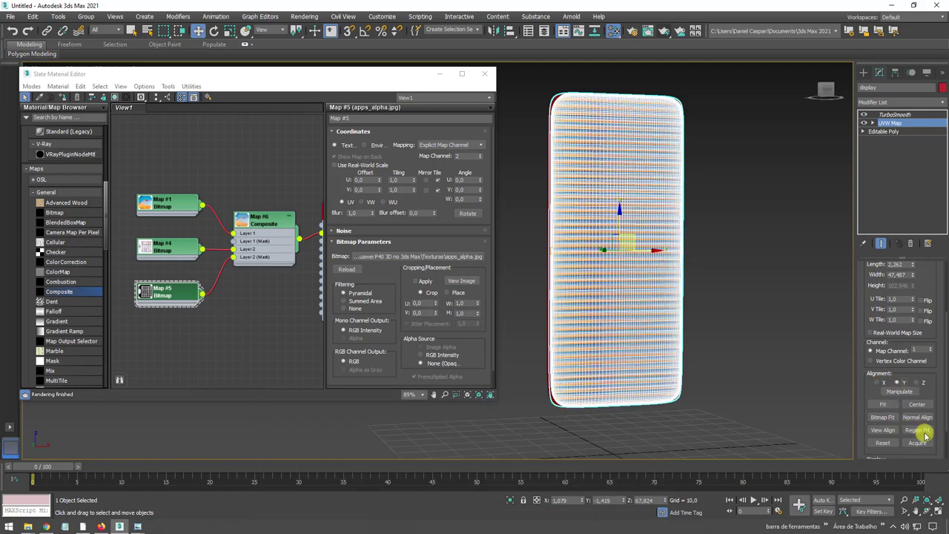
left_click(882, 404)
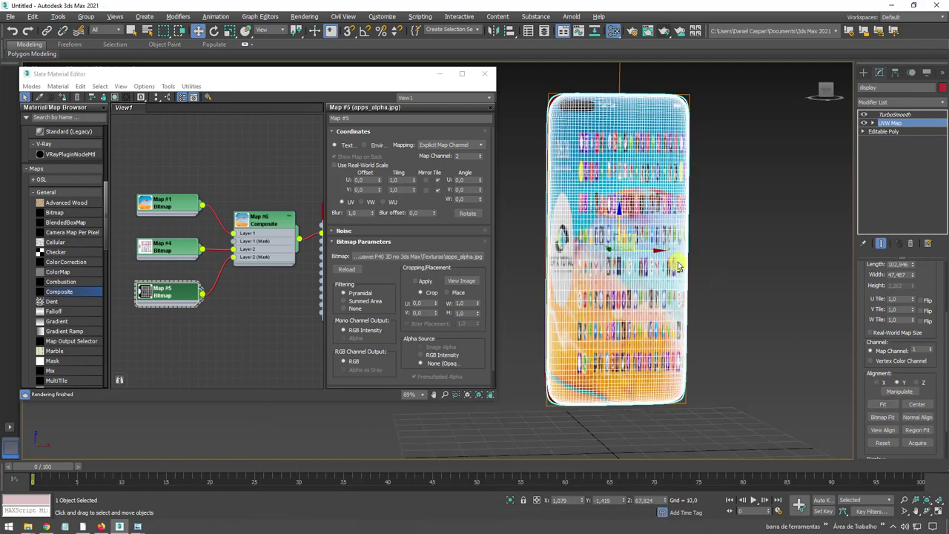
Switch off TurboSmooth on the display and expand the UVW Map's sub-levels
middle_click_drag(680, 273, 692, 301, "alt")
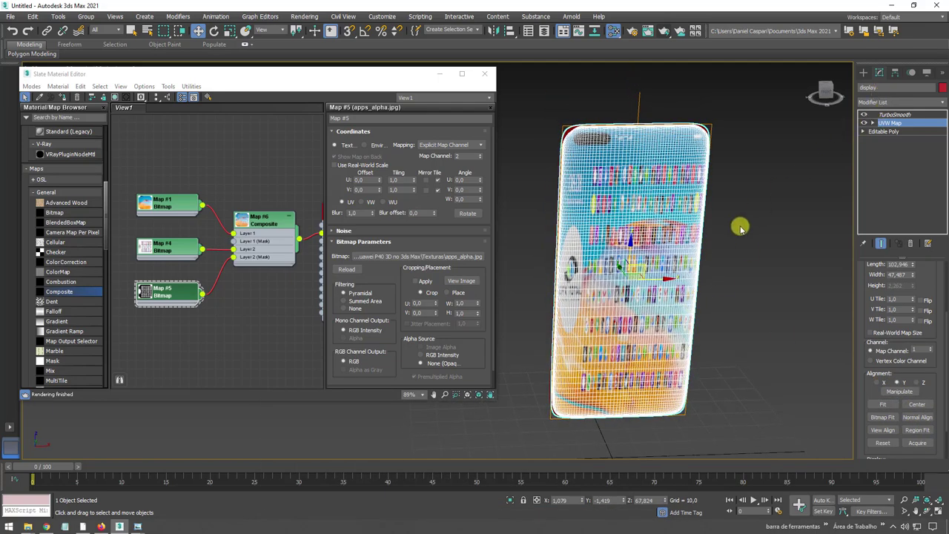
left_click(865, 115)
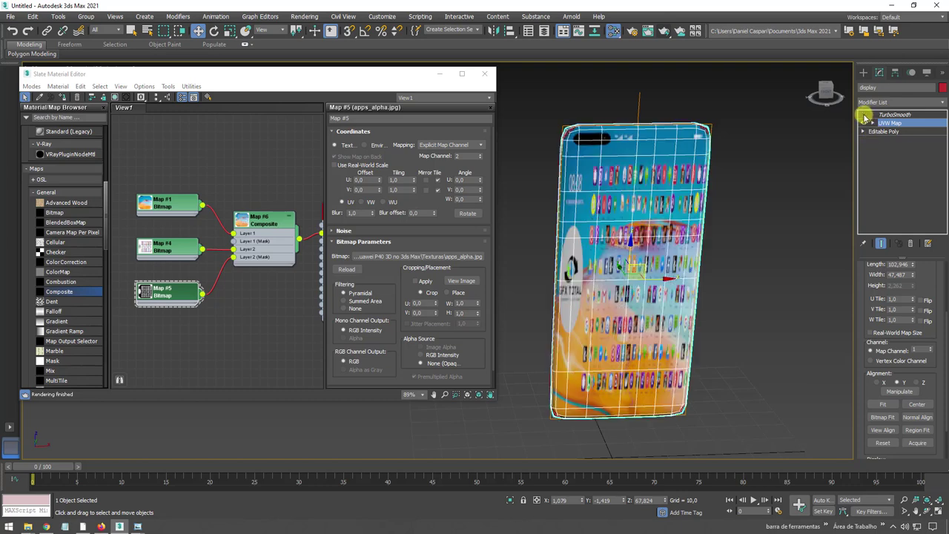
middle_click_drag(722, 252, 700, 261, "alt")
left_click(864, 123)
Move the UVW Map gizmo right and widen the mapping to 217,927 to show the 08:08 screen
left_click(890, 131)
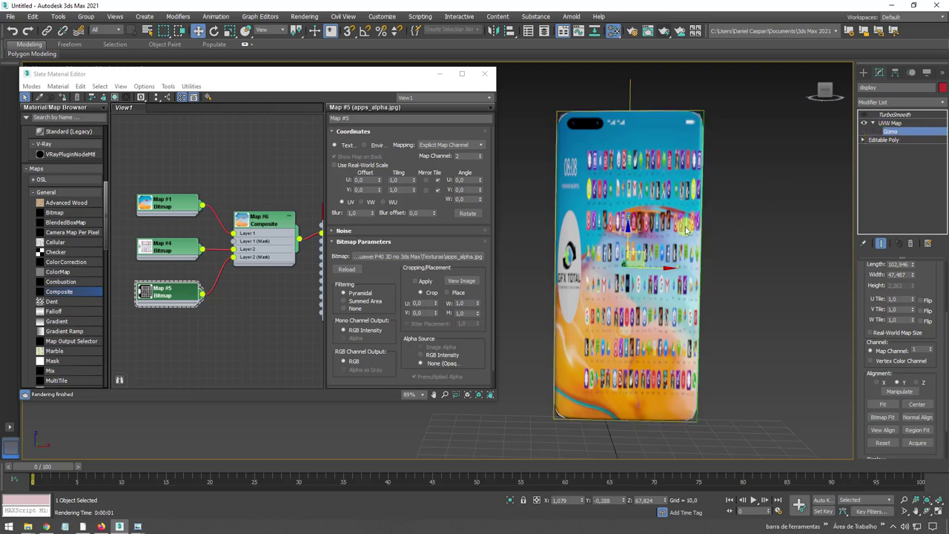
scroll(682, 261, "down", 3)
scroll(680, 279, "up", 3)
mouse_move(932, 275)
left_mouse_down()
mouse_move(925, 356)
mouse_move(904, 252)
left_mouse_up()
left_click_drag(653, 269, 841, 271)
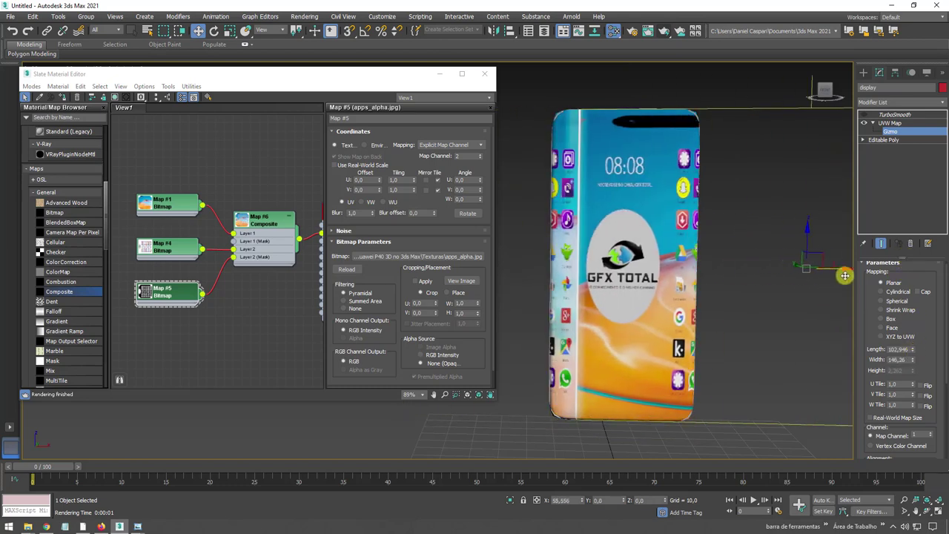
left_click_drag(914, 355, 909, 335)
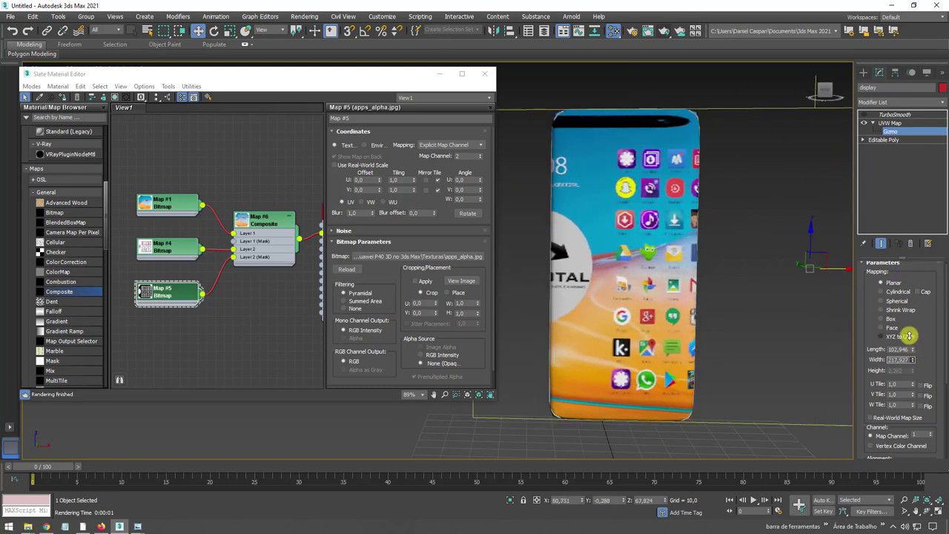
left_click_drag(823, 268, 875, 269)
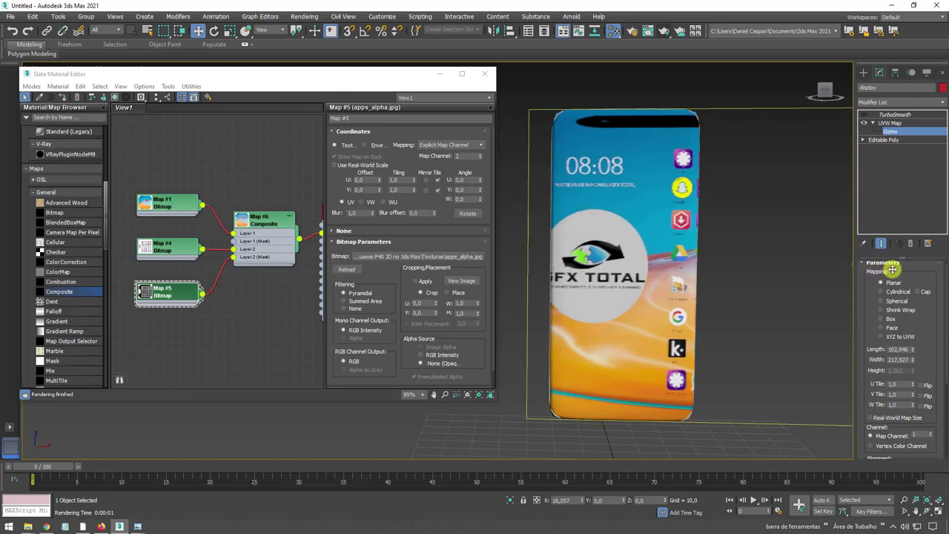
scroll(715, 232, "down", 2)
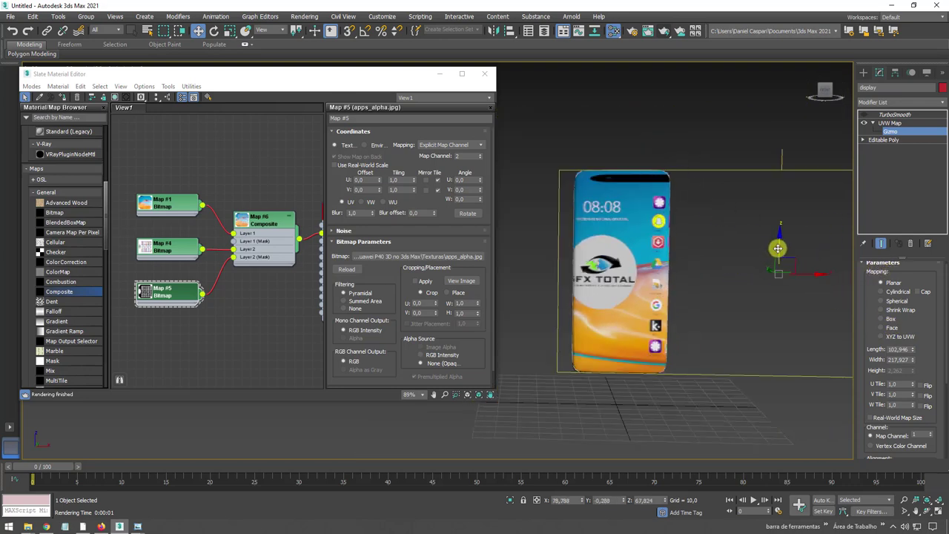
left_click_drag(795, 263, 813, 271)
Nudge the mapping gizmo left and right until the screen image is centred on the display
key("e")
key("r")
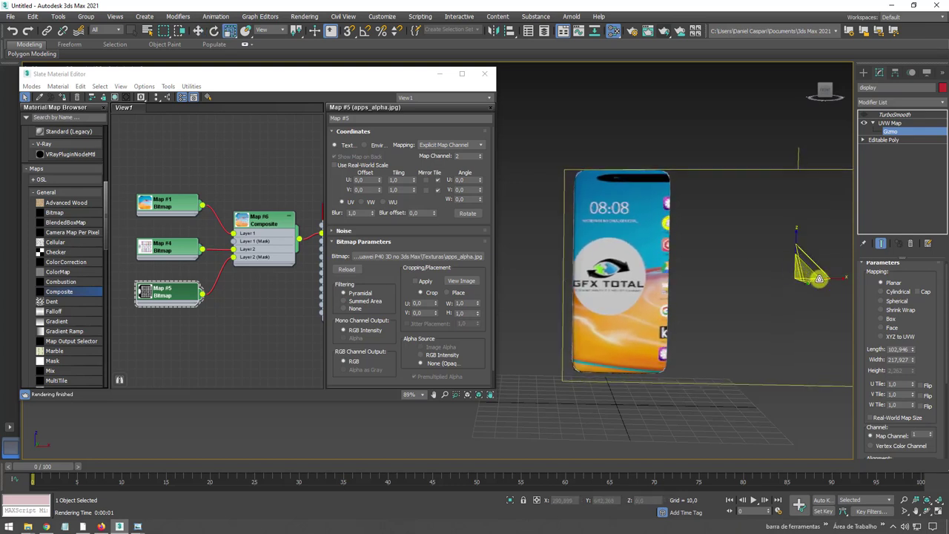
key("w")
left_click_drag(838, 279, 844, 279)
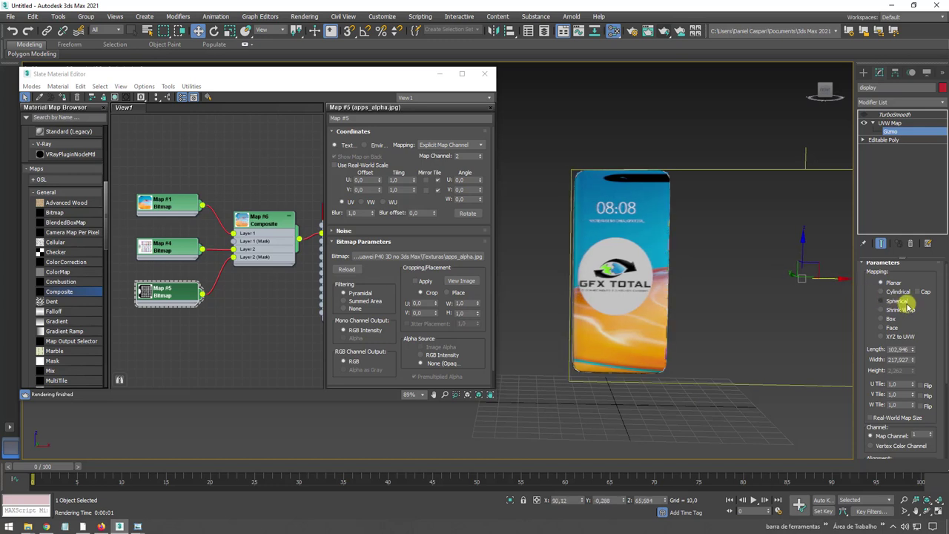
left_click_drag(779, 310, 764, 310)
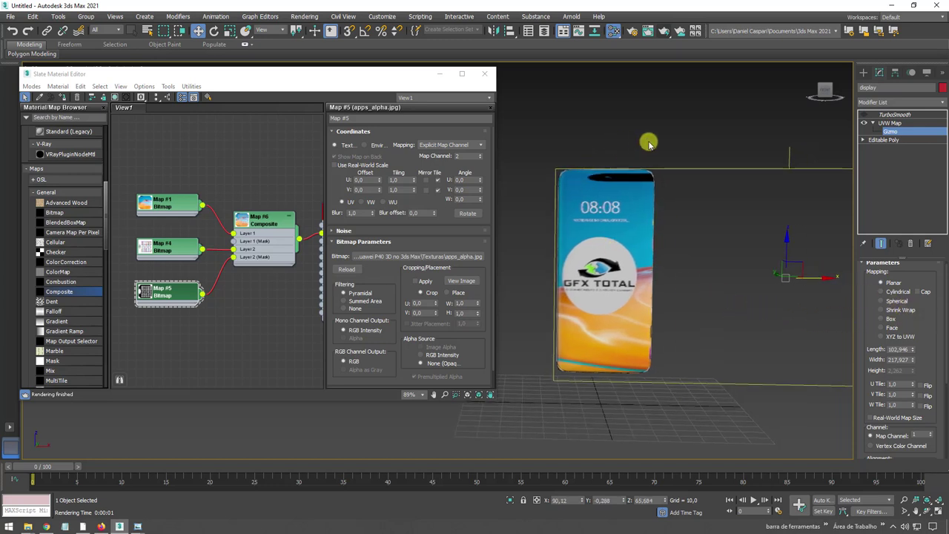
scroll(617, 273, "up", 2)
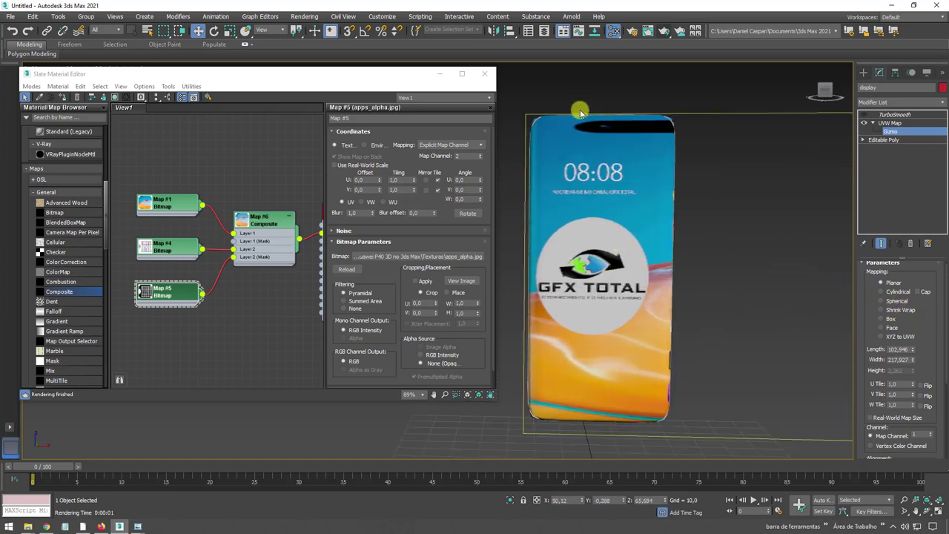
scroll(674, 239, "down", 2)
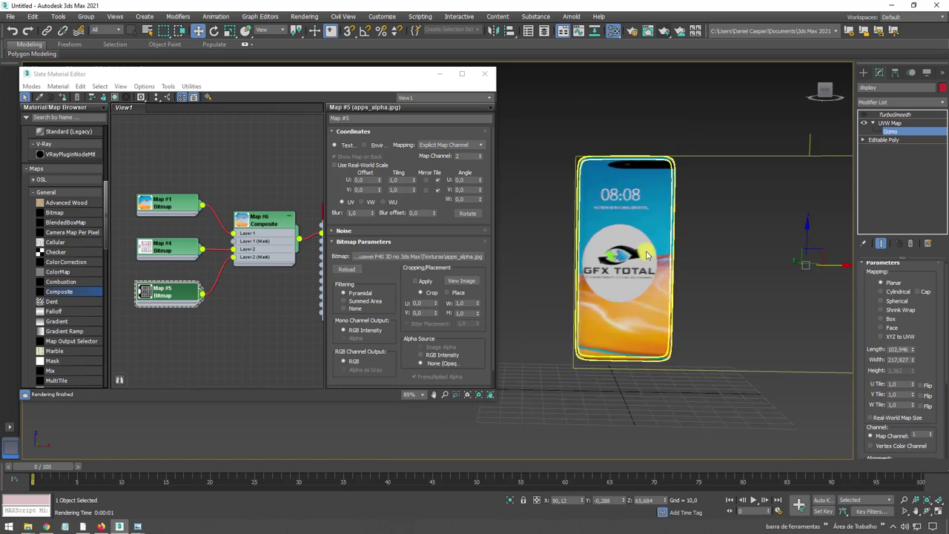
scroll(616, 167, "up", 2)
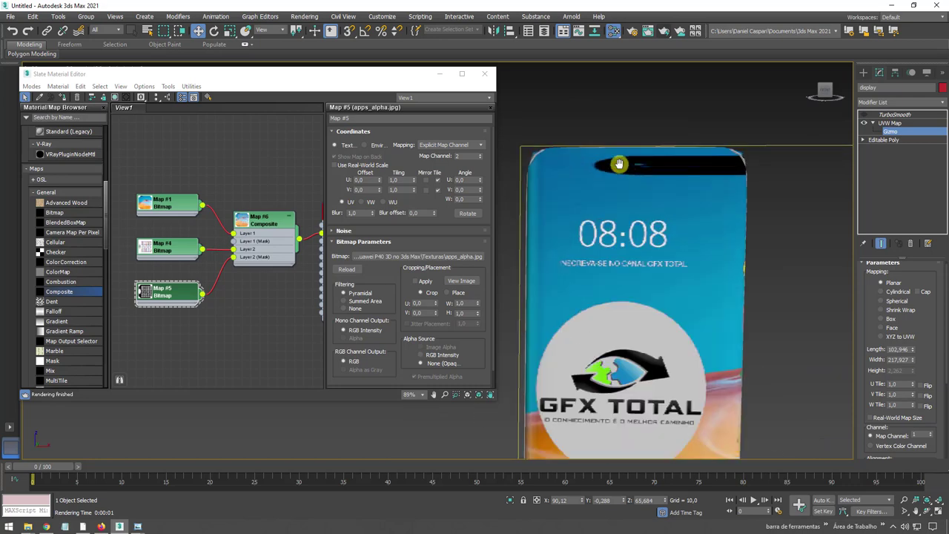
scroll(616, 161, "up", 1)
scroll(705, 153, "down", 2)
scroll(714, 173, "down", 2)
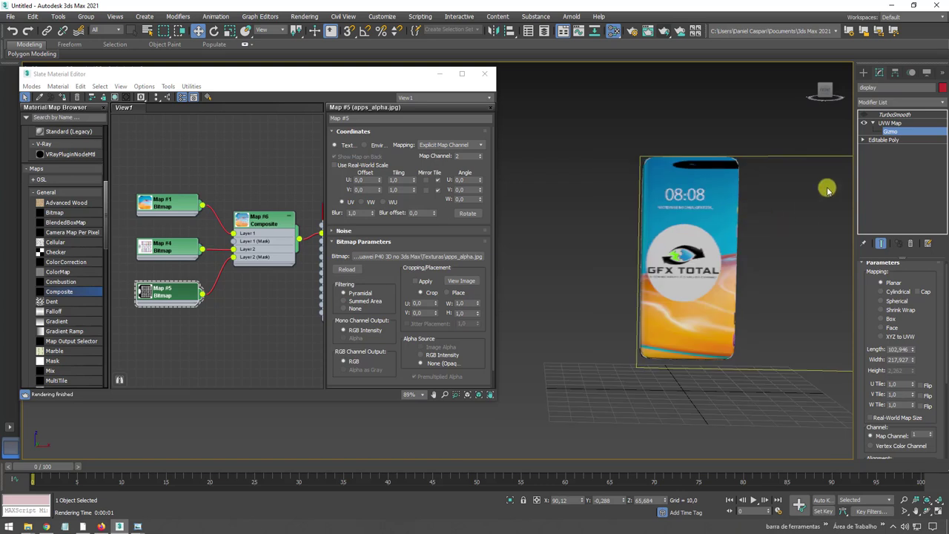
left_click(889, 123)
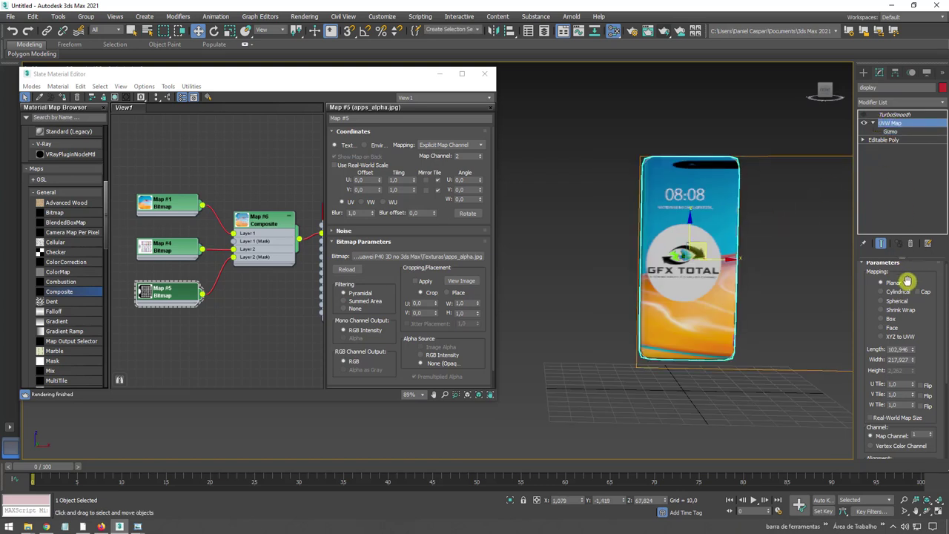
Set the display's UVW Map to Map Channel 2 and zoom in to inspect the app-icon texture
scroll(929, 317, "down", 2)
scroll(927, 232, "down", 2)
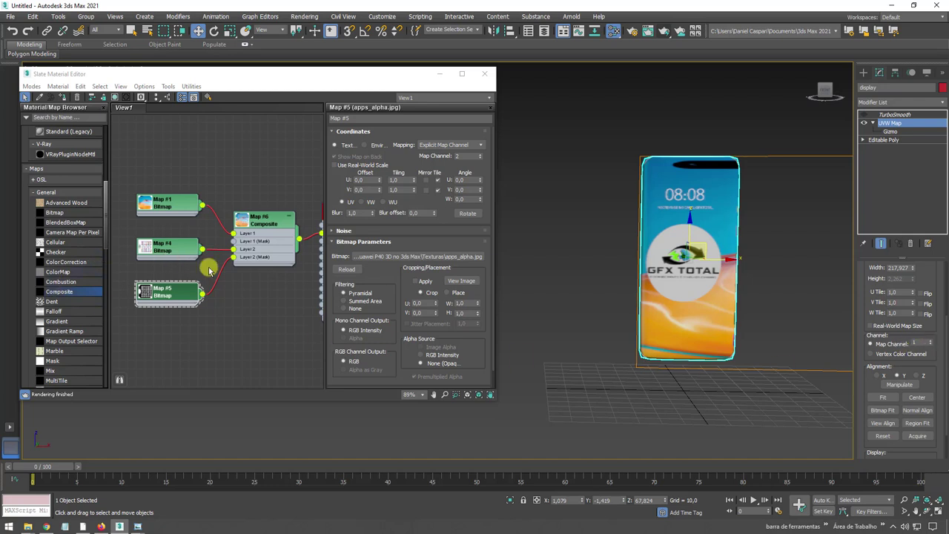
left_click_drag(210, 235, 212, 296)
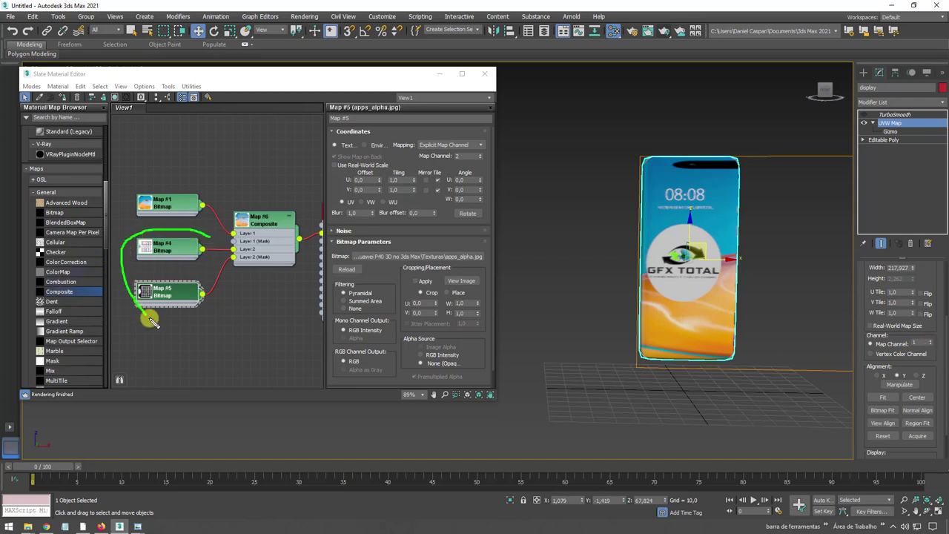
left_click(932, 341)
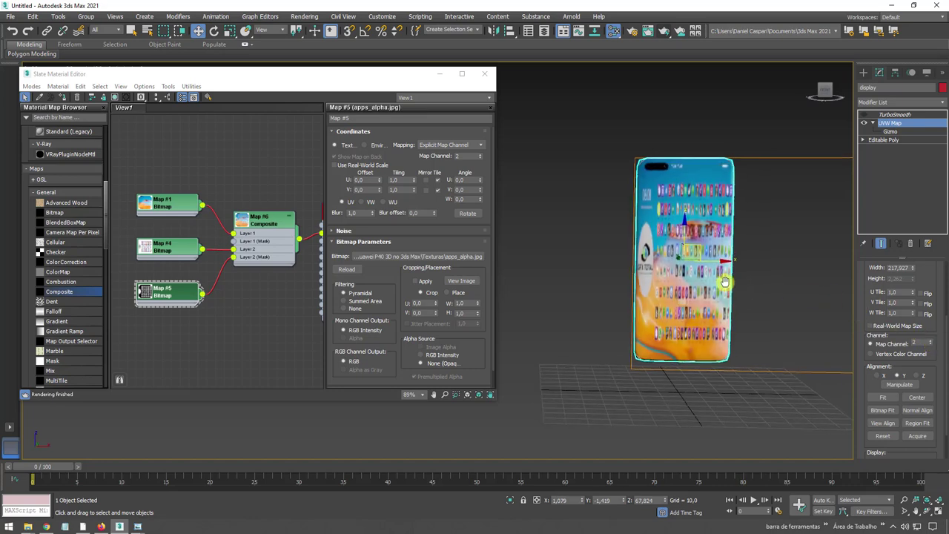
middle_click_drag(720, 278, 737, 296, "alt")
scroll(674, 184, "up", 3)
scroll(674, 185, "up", 1)
scroll(650, 171, "up", 1)
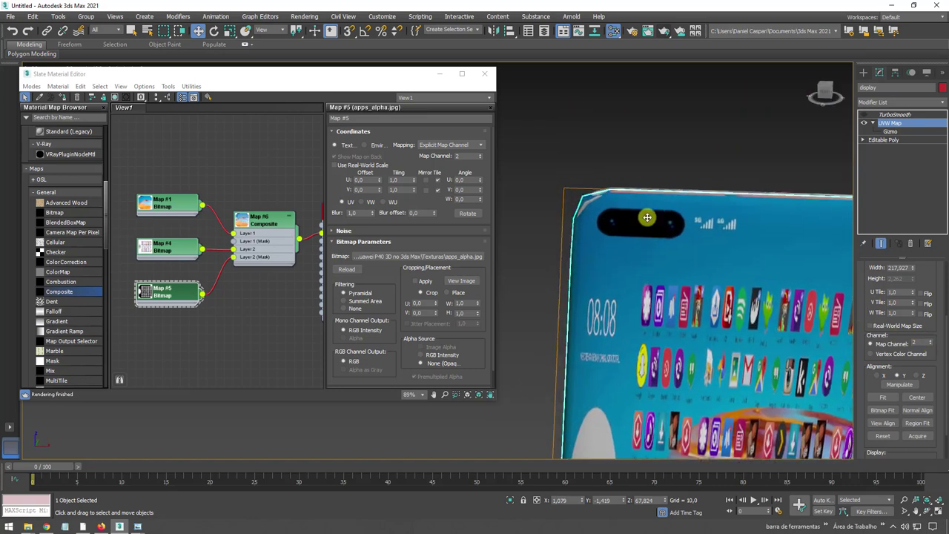
scroll(642, 214, "up", 1)
scroll(597, 225, "up", 1)
scroll(587, 230, "down", 2)
scroll(608, 222, "down", 1)
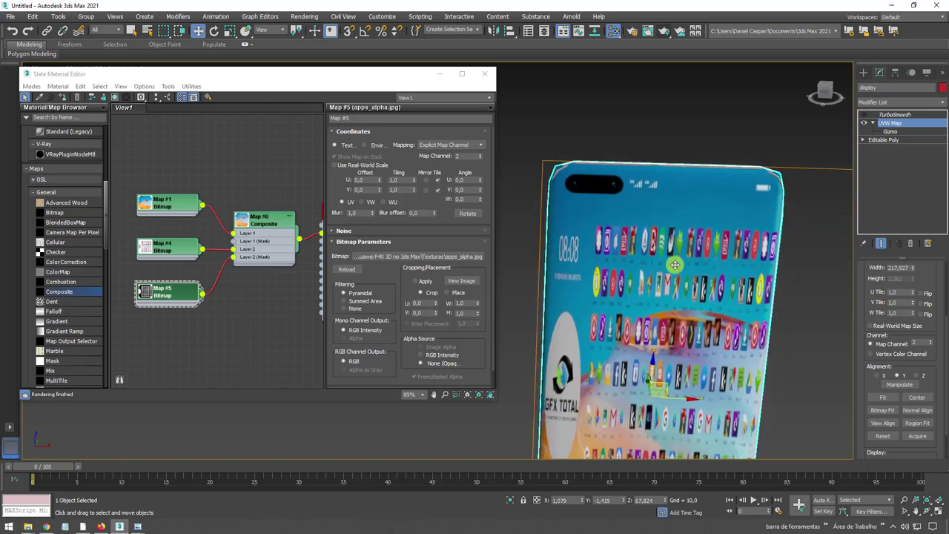
scroll(631, 215, "down", 1)
scroll(741, 185, "down", 1)
Scale the display's UVW Map gizmo narrower
left_click(889, 131)
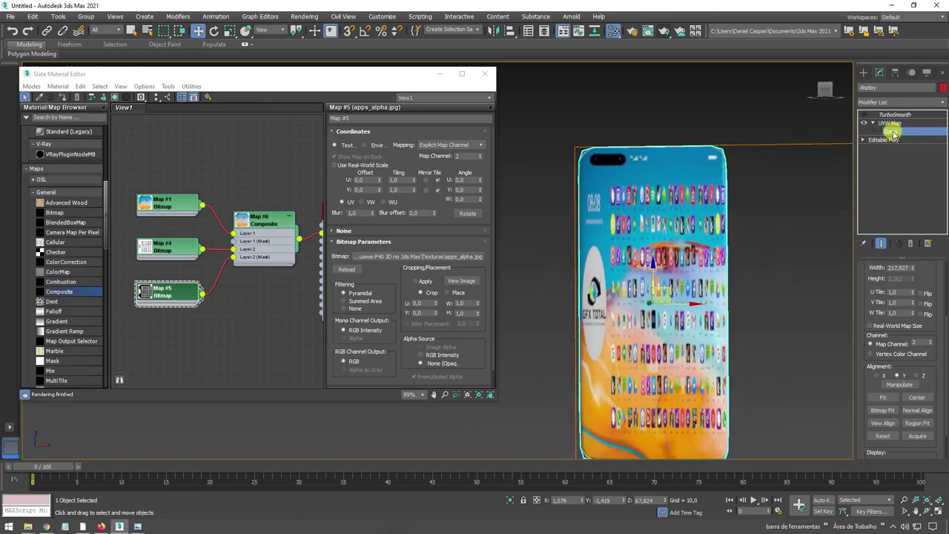
scroll(746, 249, "down", 2)
middle_click_drag(746, 249, 831, 282, "alt")
key("e")
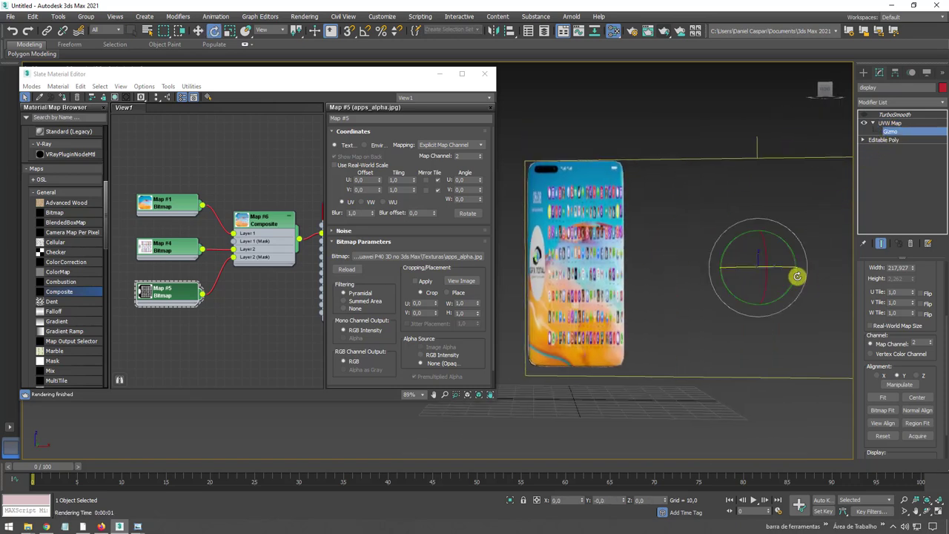
key("r")
left_click_drag(796, 272, 777, 276)
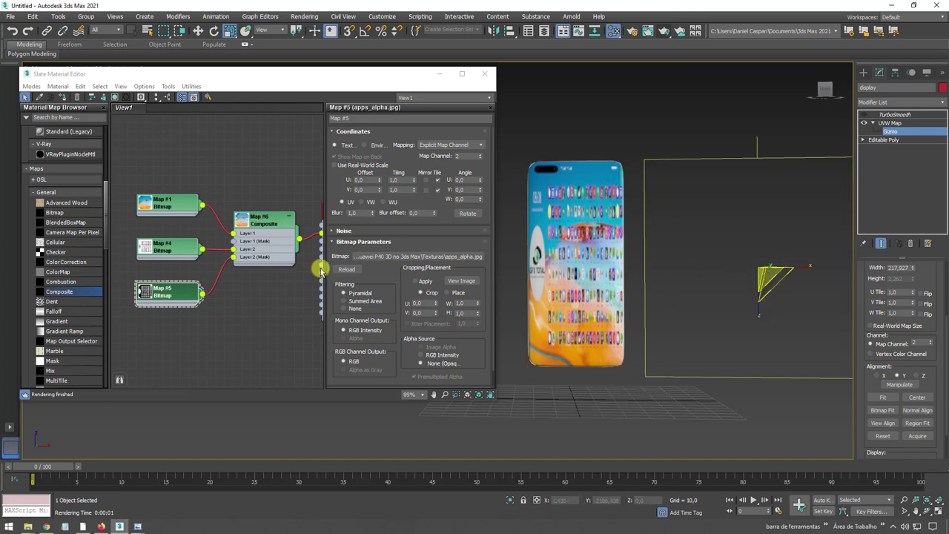
scroll(681, 269, "down", 4)
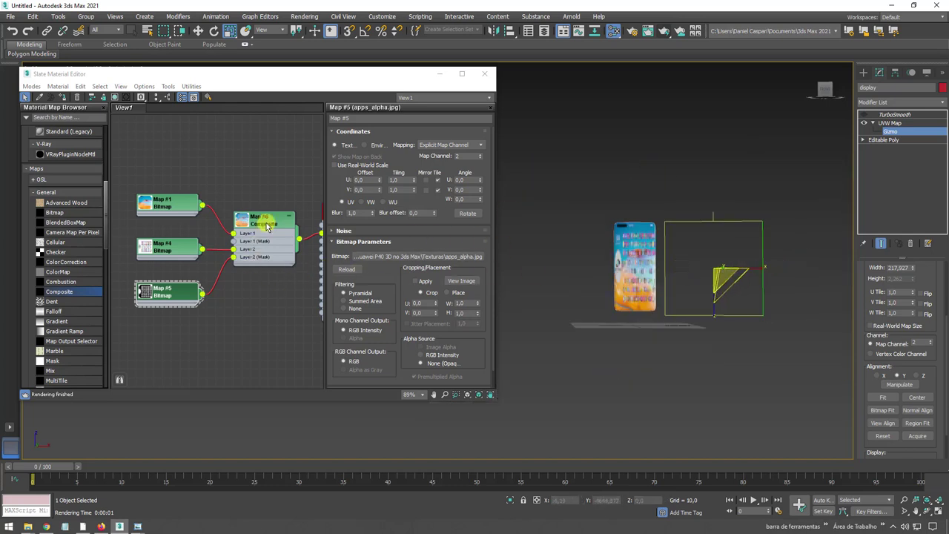
Wire Map #4's output into the material's Diffuse Color slot and move the Composite node aside
mouse_move(279, 185)
middle_mouse_down()
mouse_move(250, 161)
mouse_move(264, 179)
middle_mouse_up()
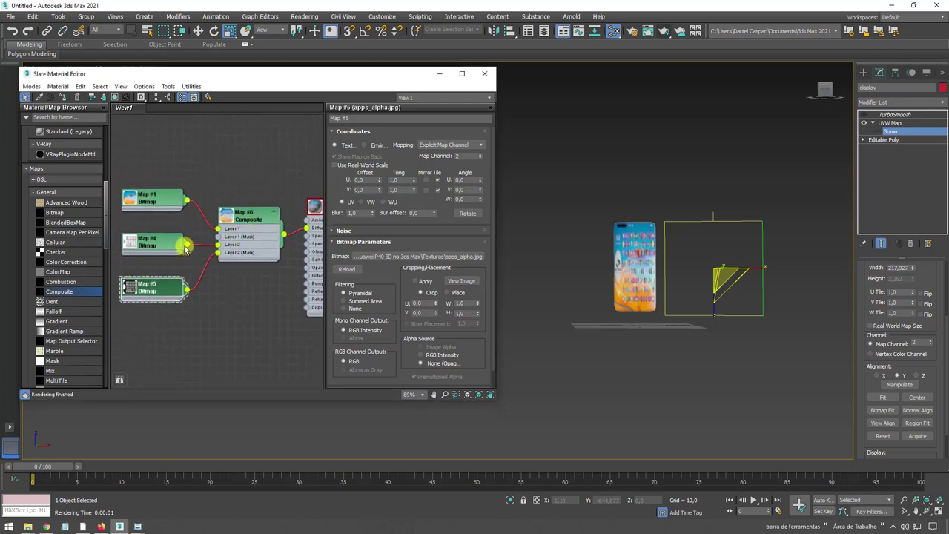
left_click_drag(185, 249, 305, 228)
left_click_drag(251, 215, 260, 163)
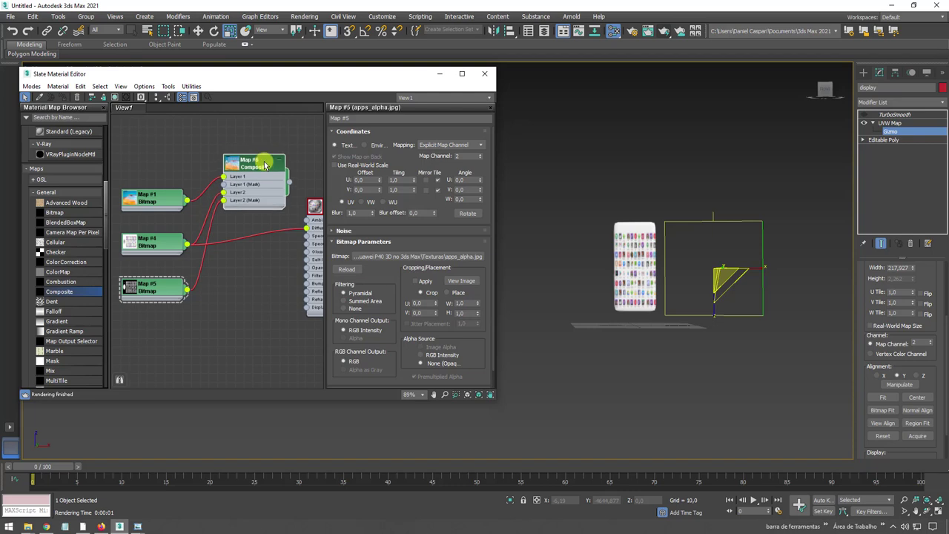
scroll(662, 262, "up", 2)
scroll(662, 264, "up", 3)
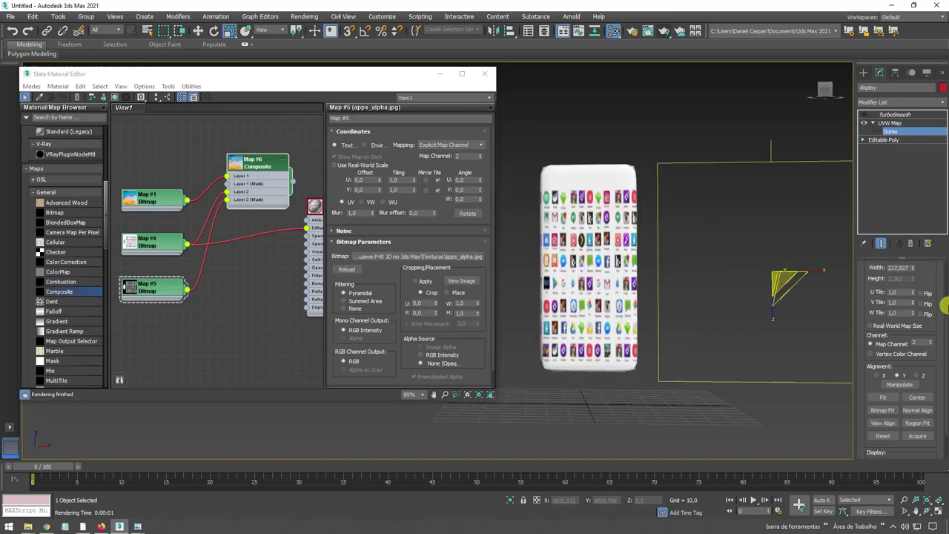
middle_click_drag(723, 315, 730, 315)
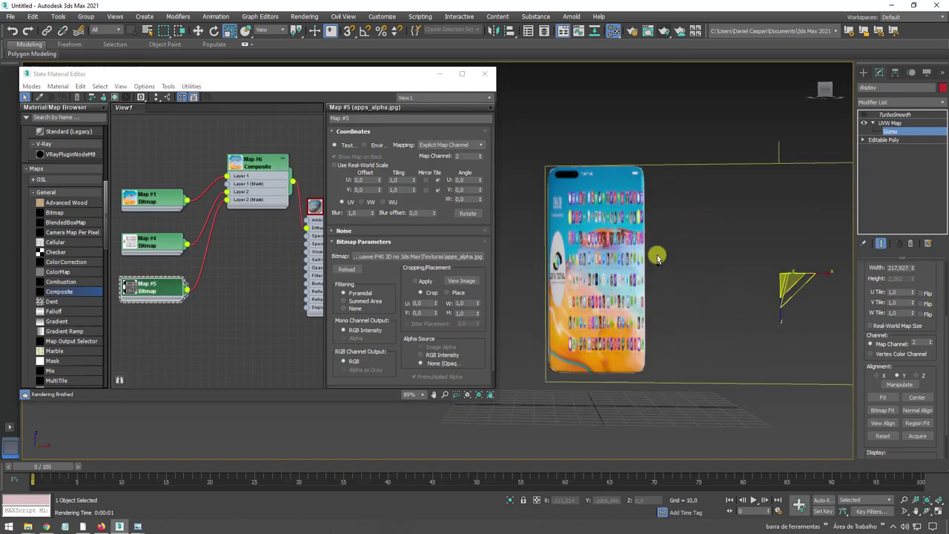
middle_click_drag(272, 226, 278, 283)
left_click_drag(267, 228, 267, 253)
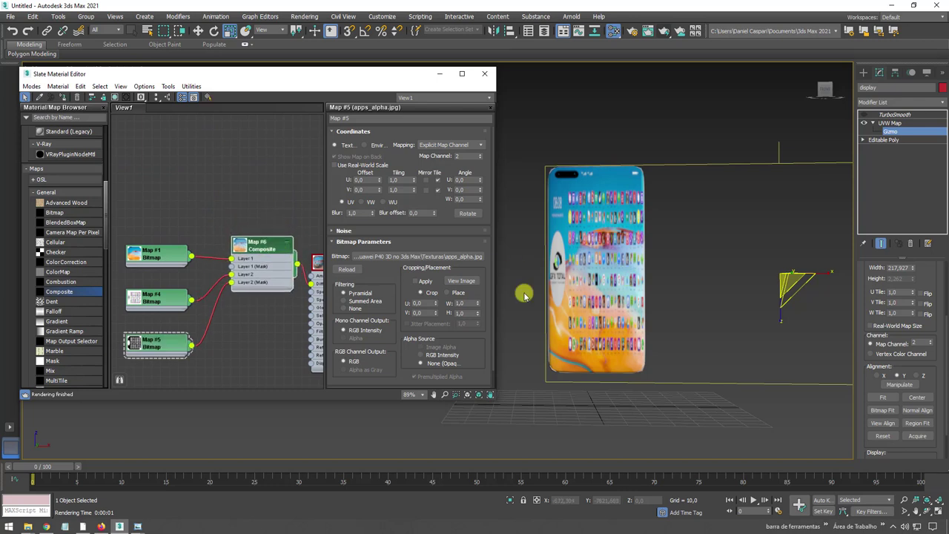
mouse_move(191, 302)
left_mouse_down()
mouse_move(311, 284)
mouse_move(299, 296)
left_mouse_up()
left_click(246, 304)
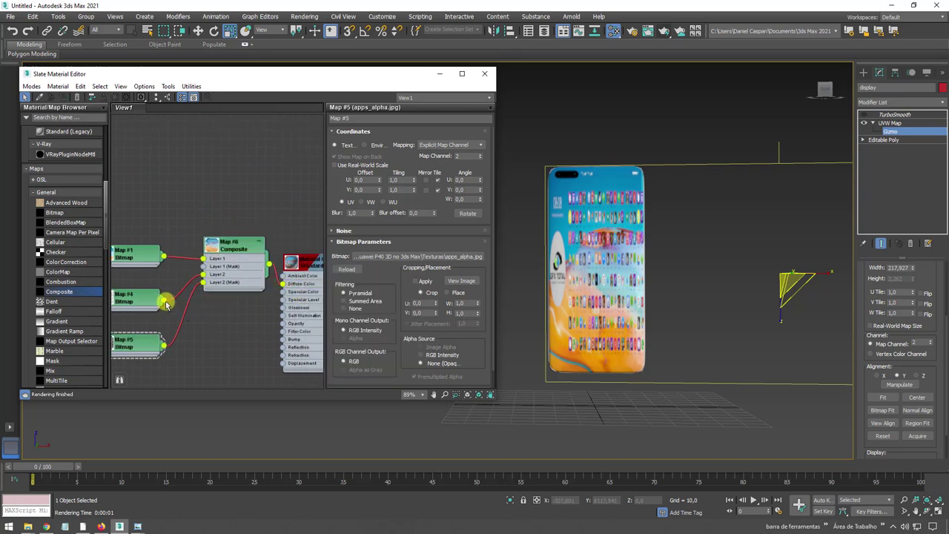
left_click_drag(163, 299, 282, 284)
left_click_drag(248, 243, 231, 208)
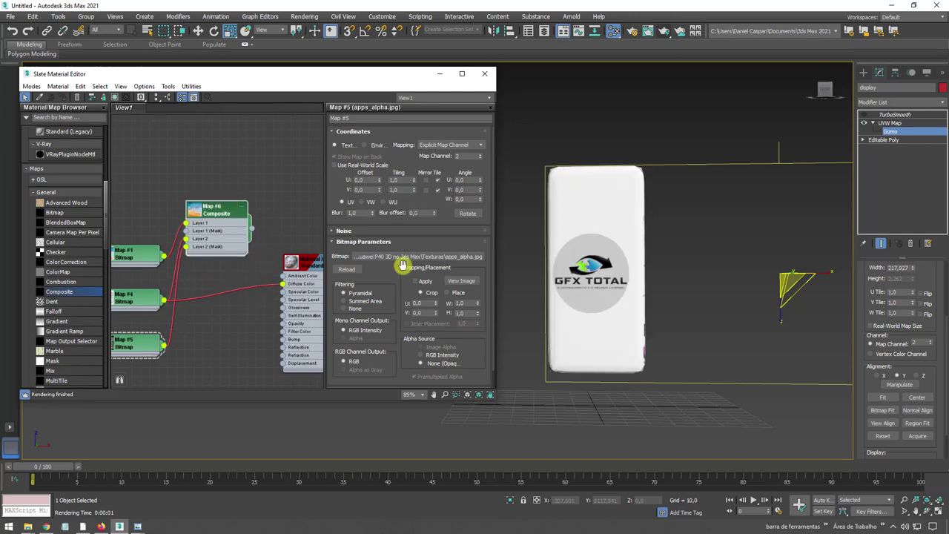
middle_click_drag(845, 300, 823, 300)
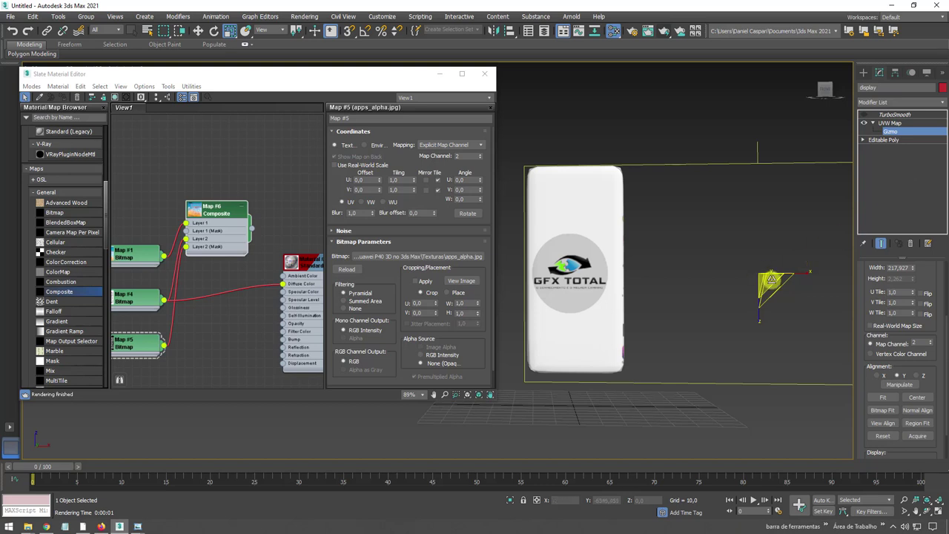
Move the UVW Map gizmo right along X to centre the GFX TOTAL logo on the screen
key("w")
left_click_drag(784, 274, 705, 271)
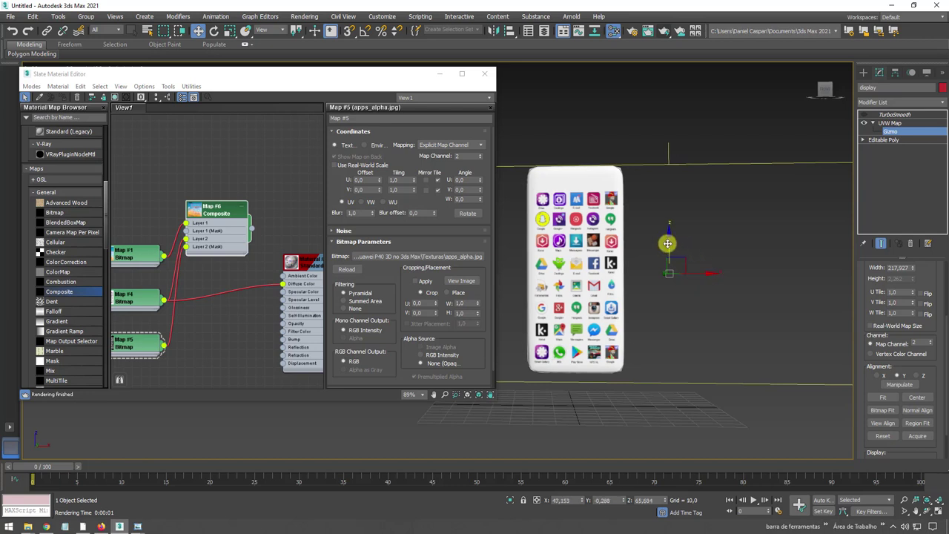
mouse_move(699, 271)
left_mouse_down()
mouse_move(798, 270)
mouse_move(507, 274)
mouse_move(794, 299)
left_mouse_up()
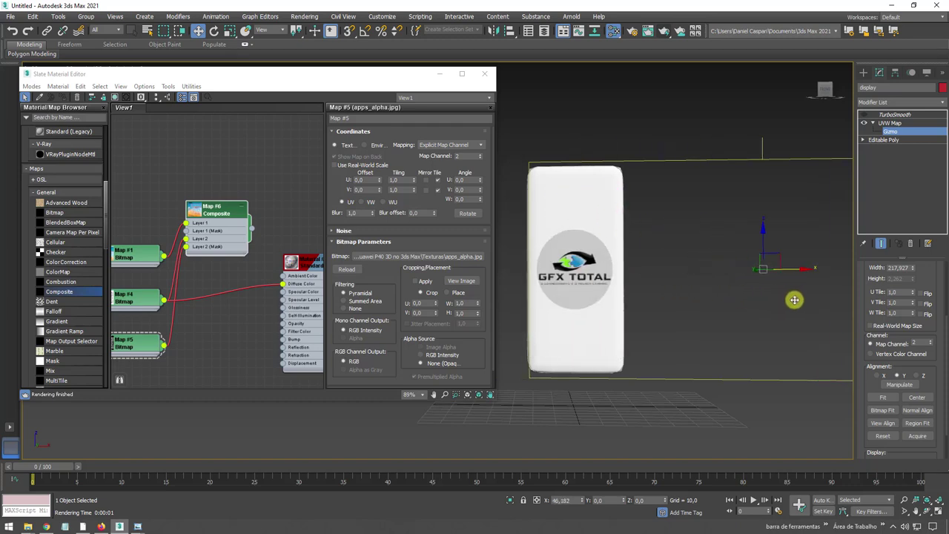
Minimise the Slate Material Editor and reframe the viewport on the phone
left_click(440, 76)
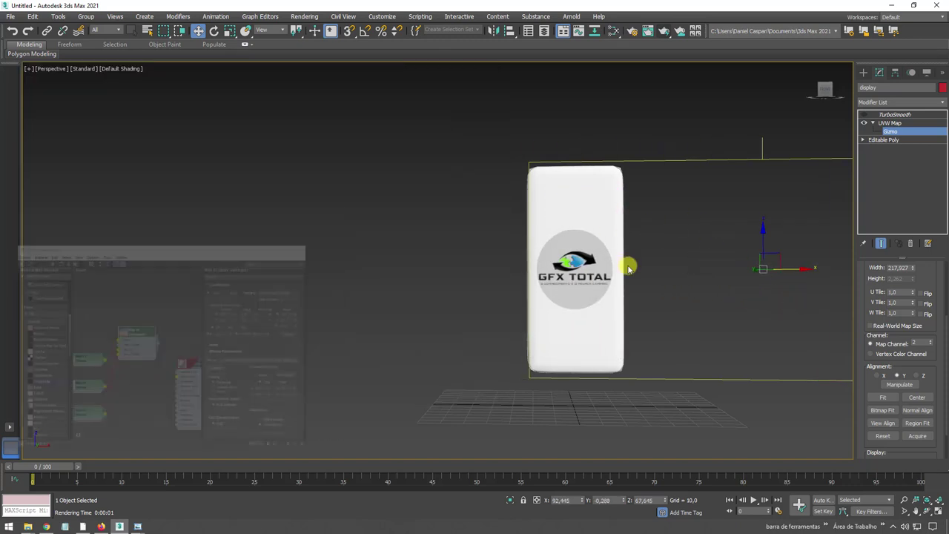
middle_click_drag(630, 265, 449, 297)
scroll(463, 295, "up", 3)
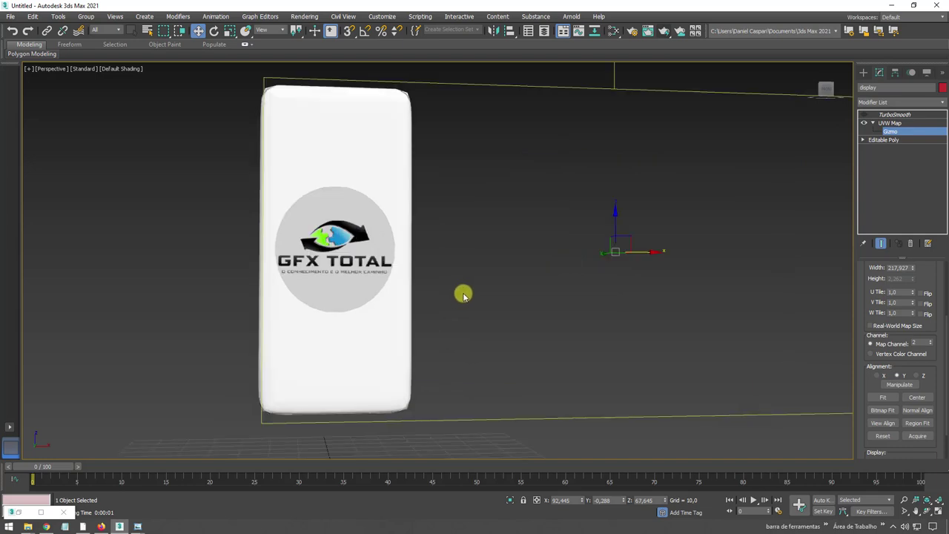
scroll(577, 320, "down", 1)
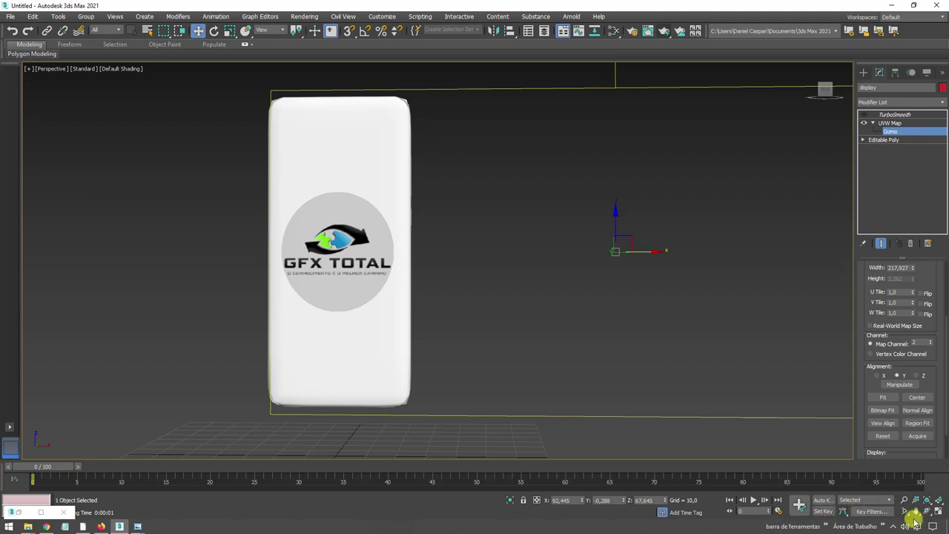
Set the animation End Time to 200 in Time Configuration
left_click(780, 511)
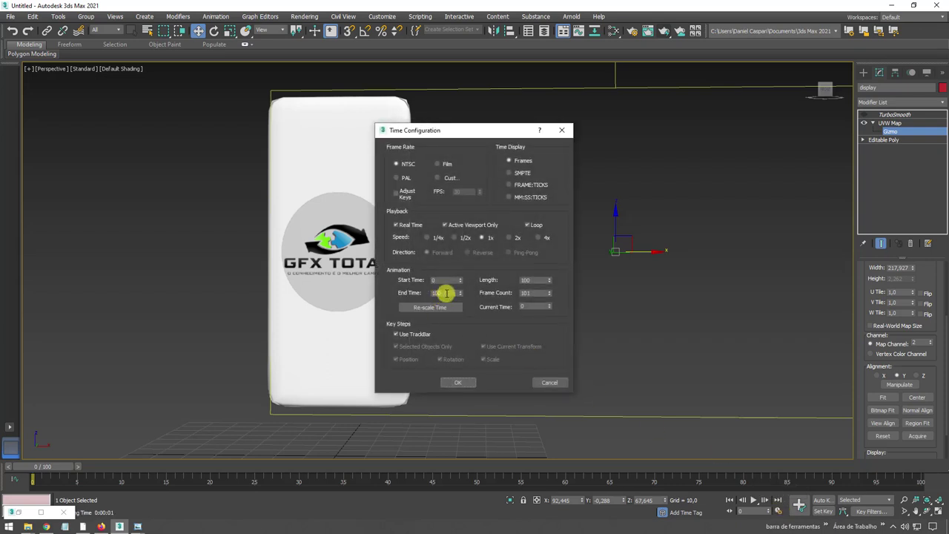
left_click_drag(446, 294, 431, 293)
type("200")
key("Return")
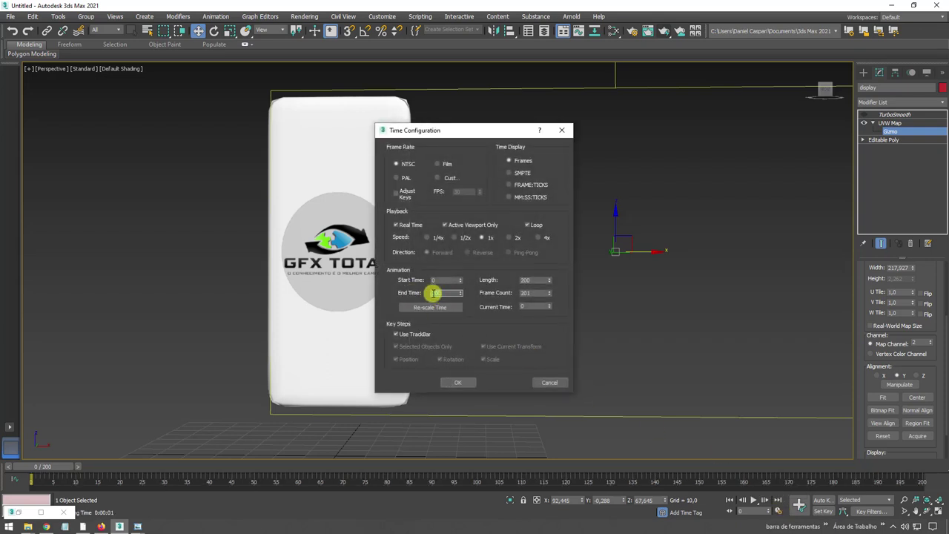
left_click(453, 382)
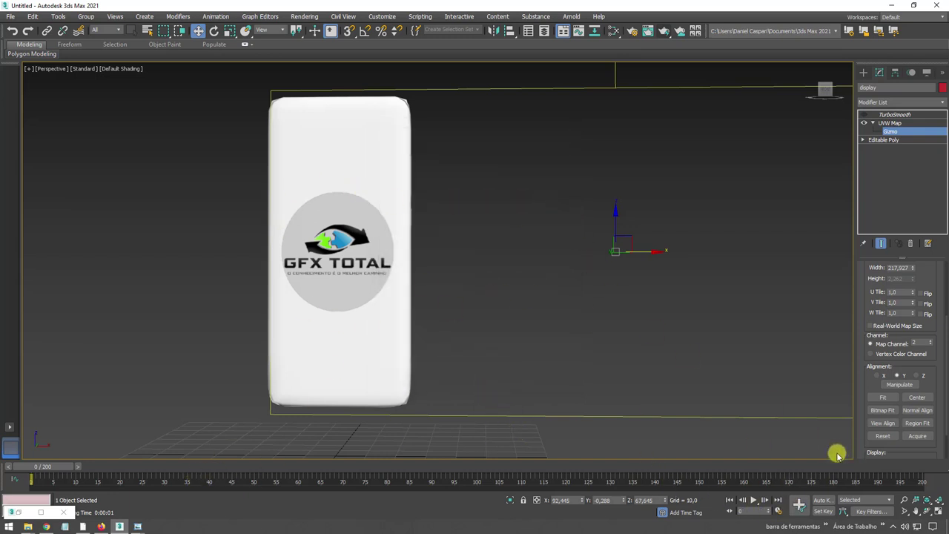
With Auto Key on, key the UVW gizmo near frame 15 and shift that key to frame 13
left_click(823, 500)
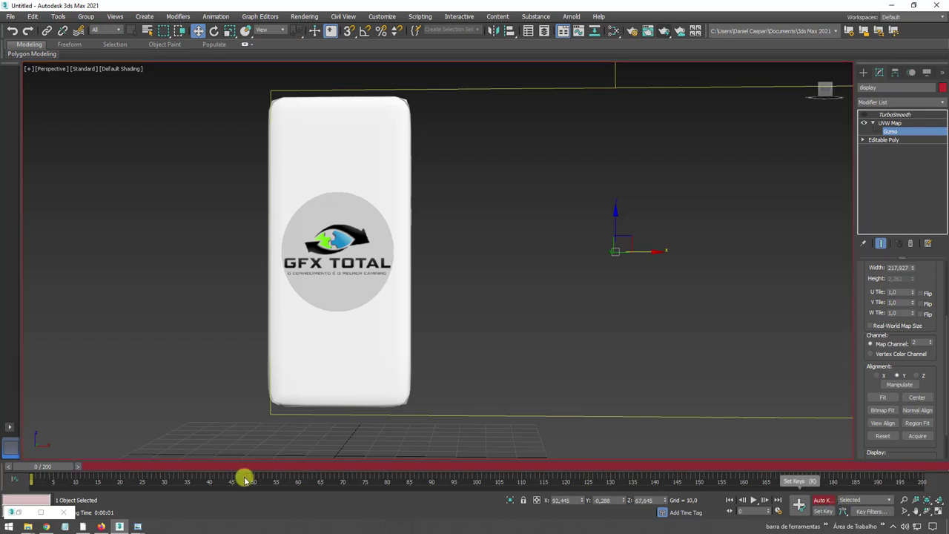
left_click_drag(47, 466, 110, 470)
key("w")
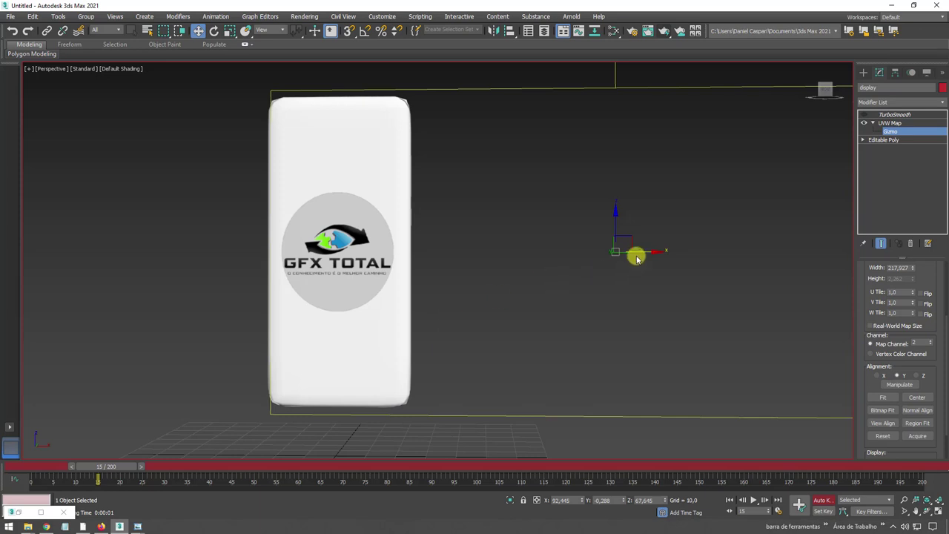
left_click_drag(647, 253, 646, 255)
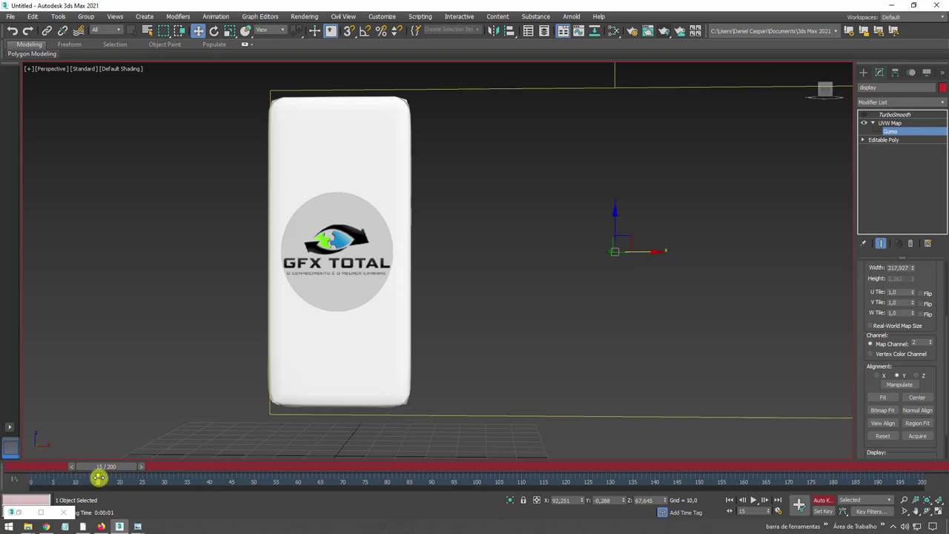
mouse_move(99, 478)
left_mouse_down()
mouse_move(50, 481)
mouse_move(80, 467)
mouse_move(29, 470)
mouse_move(111, 470)
left_mouse_up()
At frame 45 slide the texture to reveal the app icons, then copy that key to frame 74
key("w")
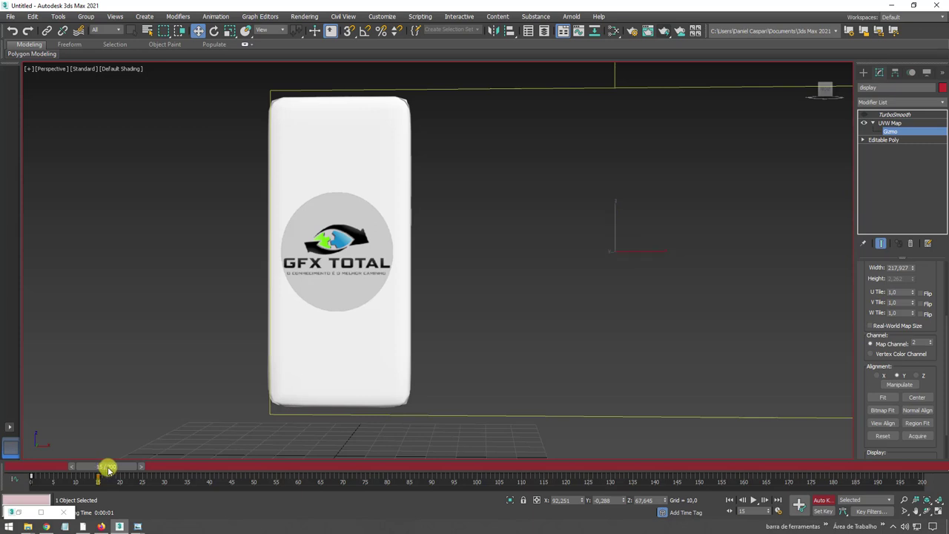
mouse_move(109, 469)
left_mouse_down()
mouse_move(212, 462)
mouse_move(236, 472)
left_mouse_up()
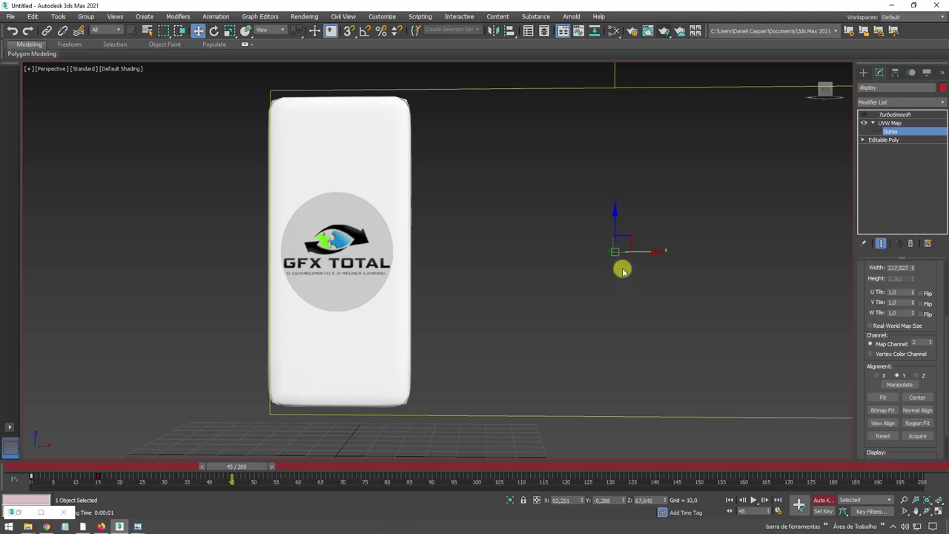
left_click_drag(628, 251, 511, 252)
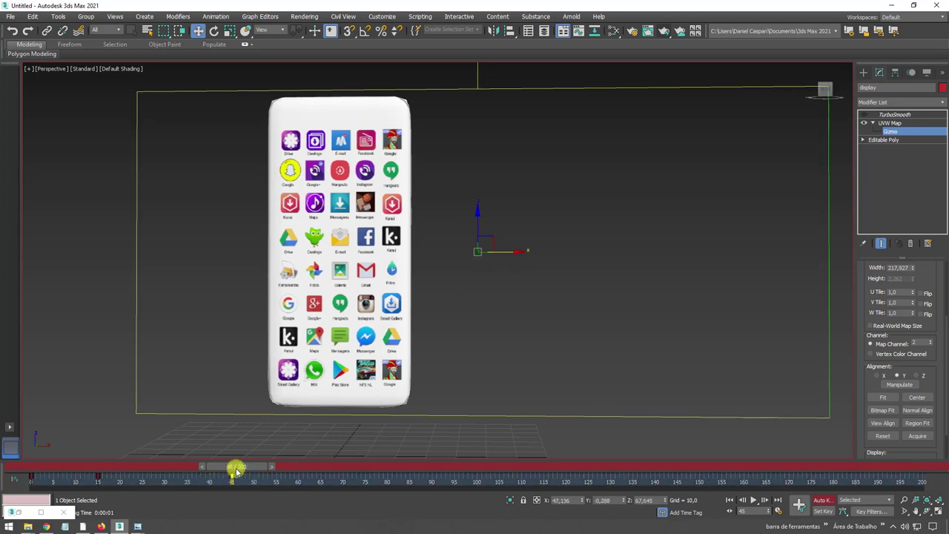
left_click_drag(244, 468, 372, 466)
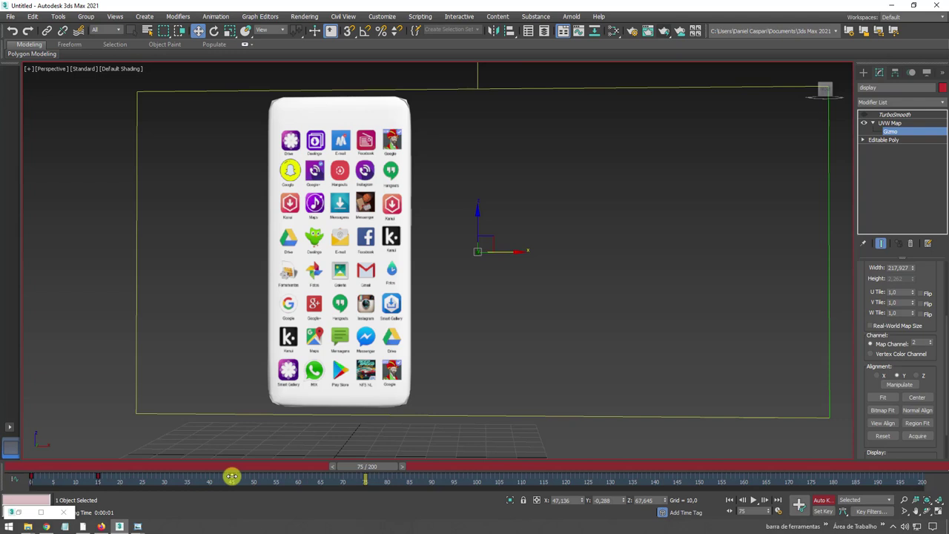
mouse_move(232, 476)
left_mouse_down("shift")
mouse_move(363, 490)
mouse_move(371, 478)
mouse_move(111, 471)
mouse_move(379, 473)
mouse_move(368, 482)
mouse_move(508, 471)
mouse_move(380, 479)
mouse_move(503, 477)
left_mouse_up("shift")
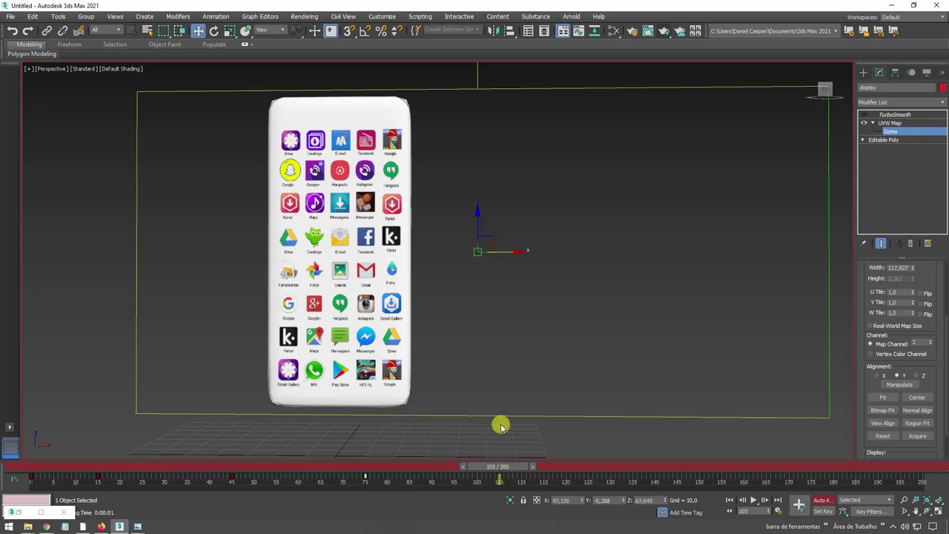
Slide the icon texture further left and copy the key forward to frame 135
left_click_drag(493, 259, 357, 252)
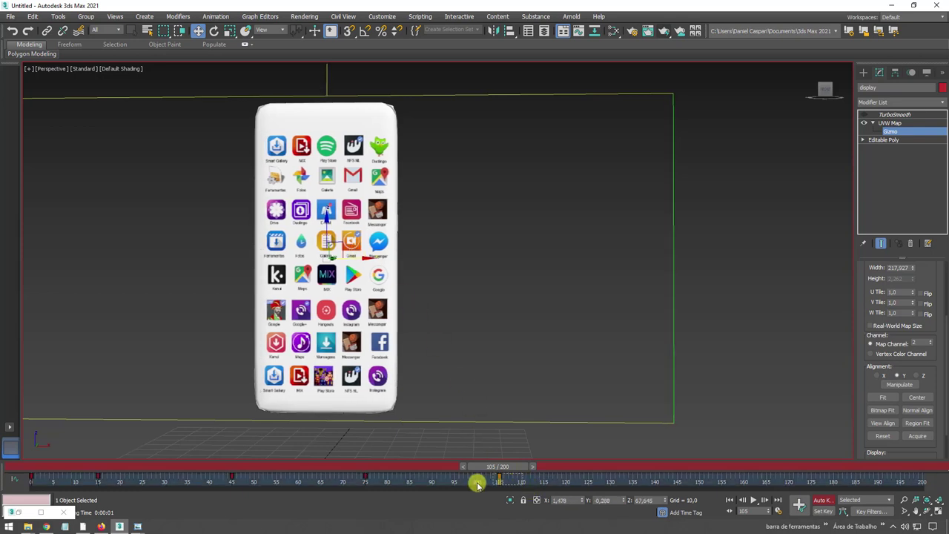
left_click_drag(512, 481, 634, 487)
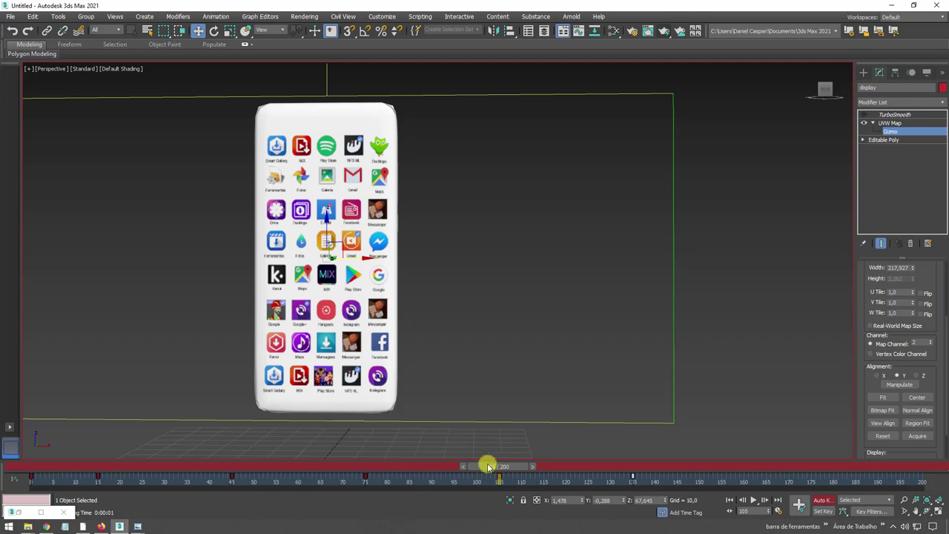
left_click_drag(485, 466, 629, 467)
middle_click_drag(614, 420, 470, 418)
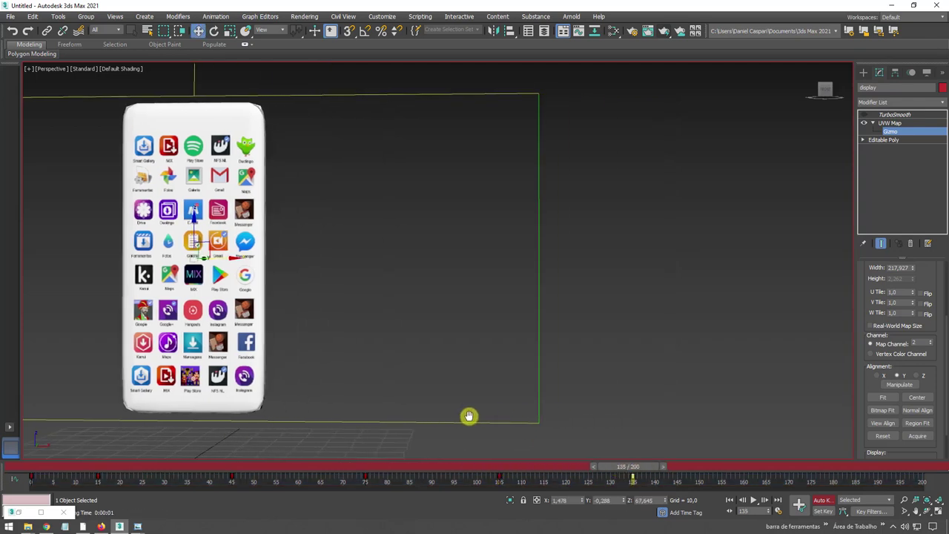
At frame 170 slide the texture to the next icon page, then shift the latest keys to about frame 192
mouse_move(639, 470)
left_mouse_down()
mouse_move(794, 451)
mouse_move(773, 461)
left_mouse_up()
key("w")
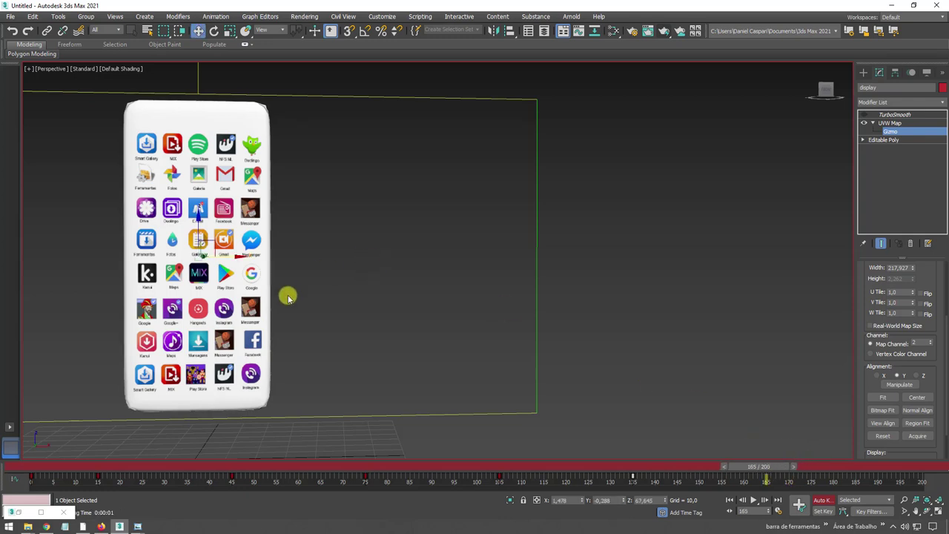
middle_click_drag(290, 297, 390, 309)
left_click_drag(330, 266, 189, 270)
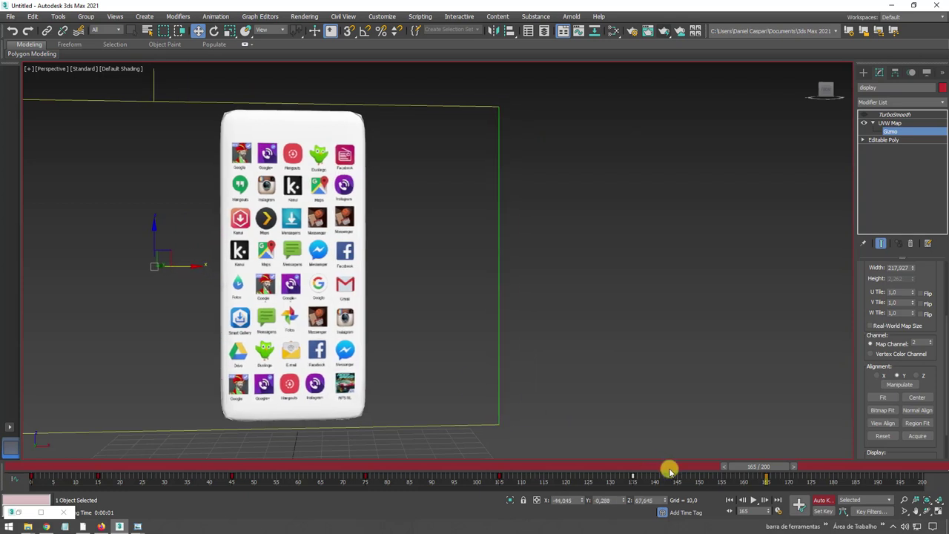
mouse_move(766, 471)
left_mouse_down()
mouse_move(918, 466)
mouse_move(757, 460)
mouse_move(894, 466)
left_mouse_up()
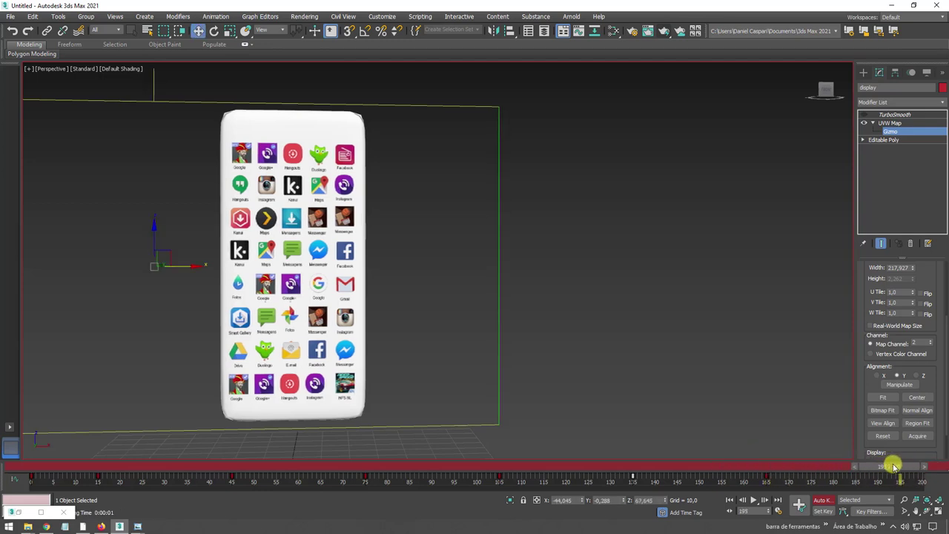
left_click_drag(760, 483, 889, 482)
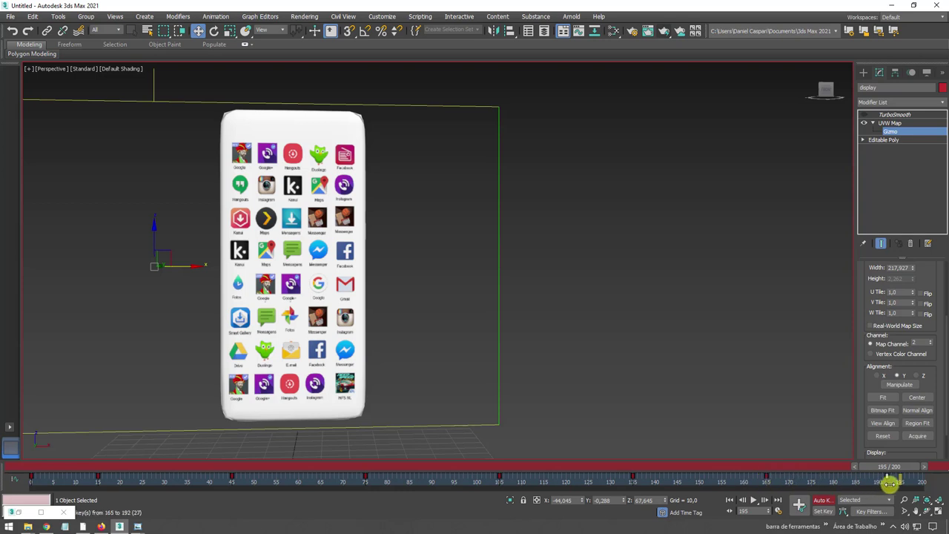
Extend the timeline to 300 frames and key one more texture slide to another icon page
left_click(778, 510)
left_click_drag(444, 293, 412, 293)
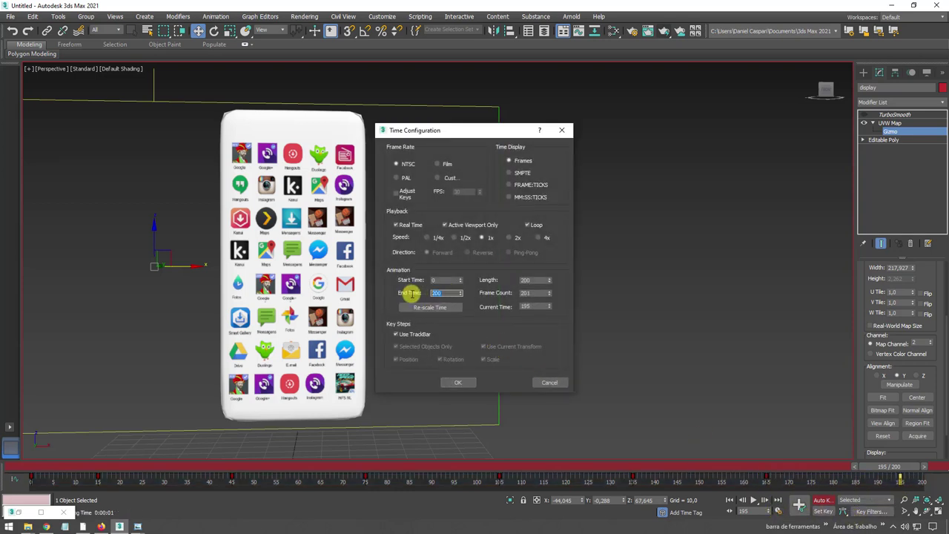
left_click(458, 381)
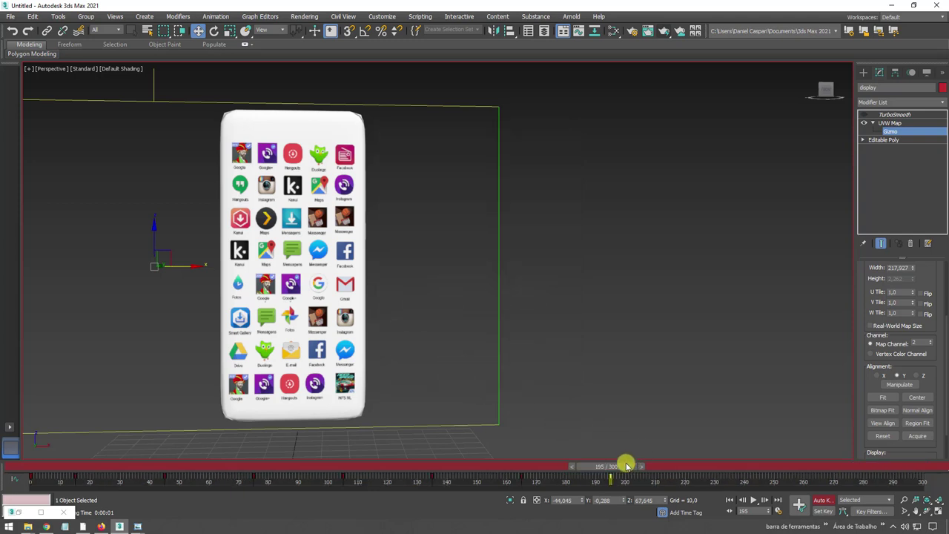
left_click_drag(614, 468, 696, 467)
left_click_drag(194, 266, 47, 272)
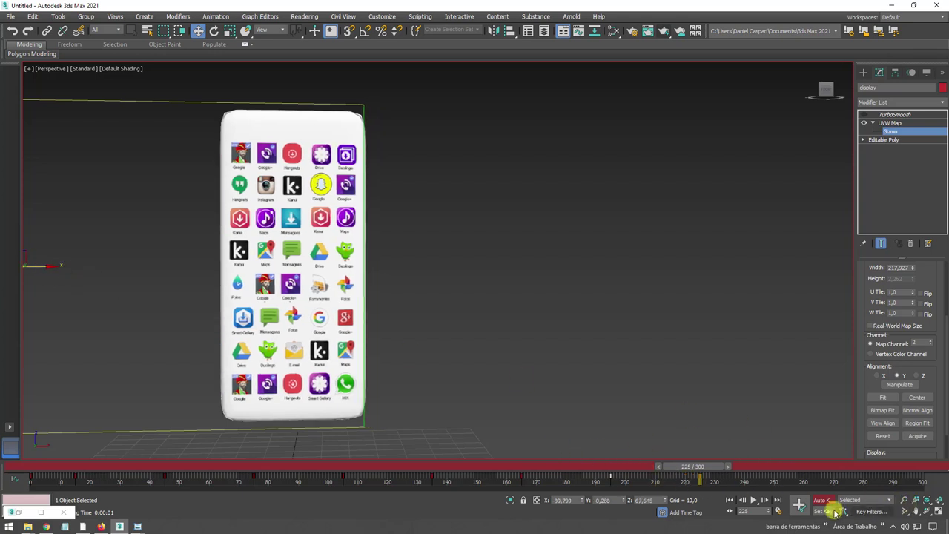
End the animation at frame 230, turn off Auto Key, and preview the playback
left_click(778, 512)
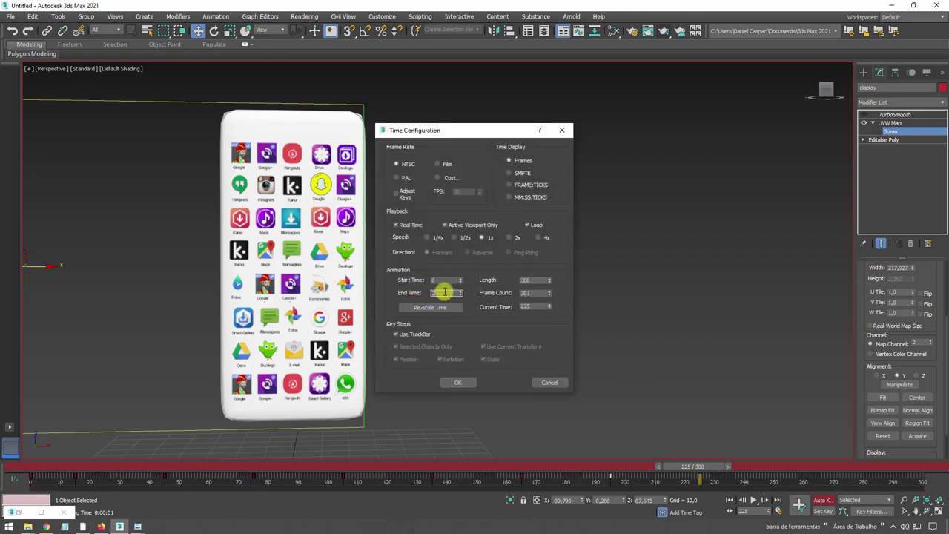
left_click(458, 382)
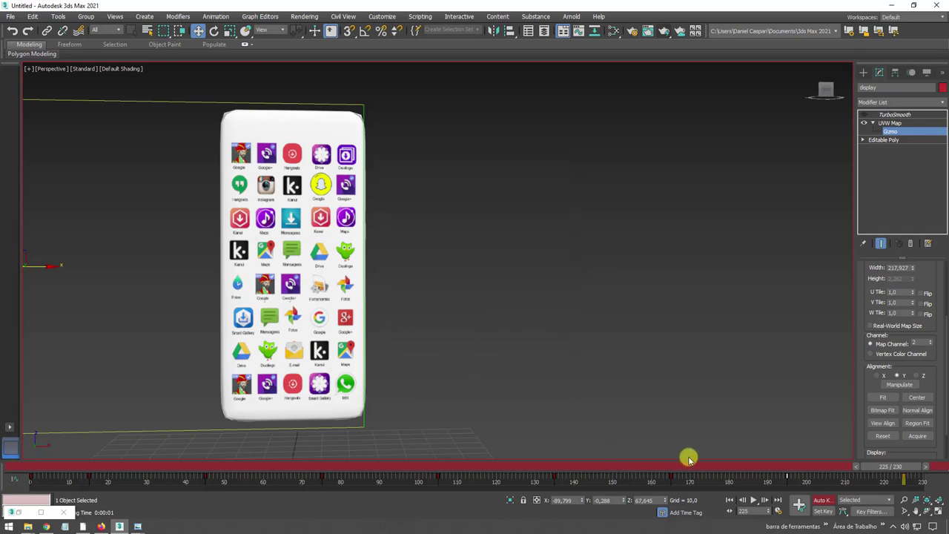
left_click(821, 499)
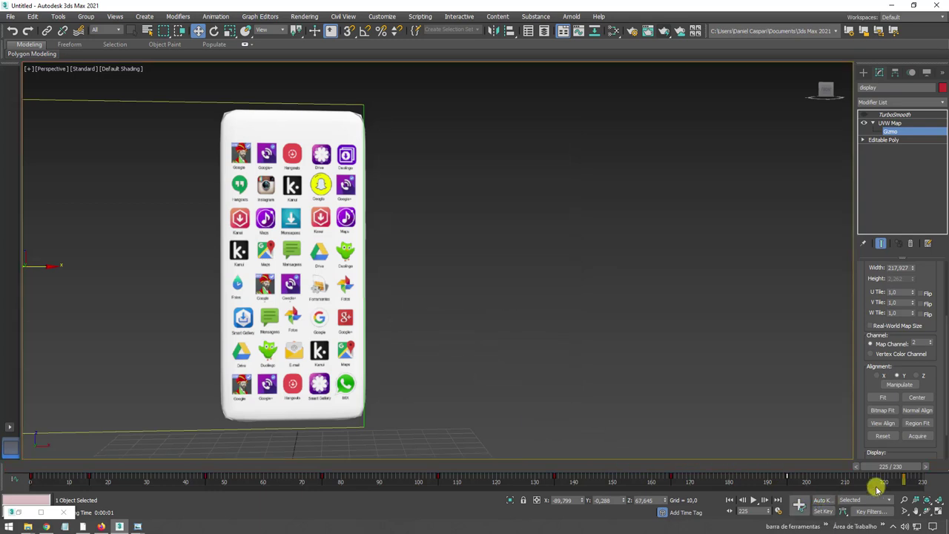
left_click(753, 501)
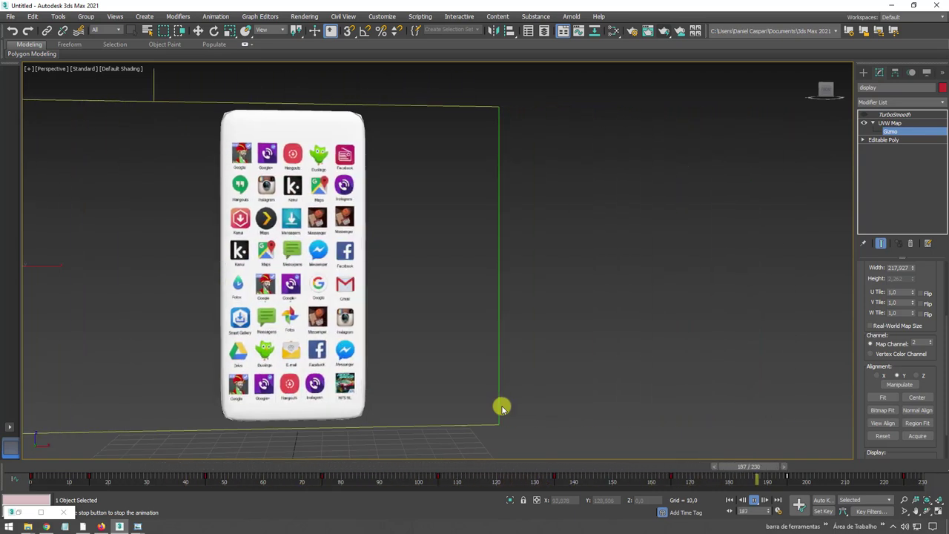
mouse_move(67, 466)
left_mouse_down()
mouse_move(296, 463)
mouse_move(79, 463)
mouse_move(205, 466)
mouse_move(212, 478)
mouse_move(208, 466)
left_mouse_up()
key("w")
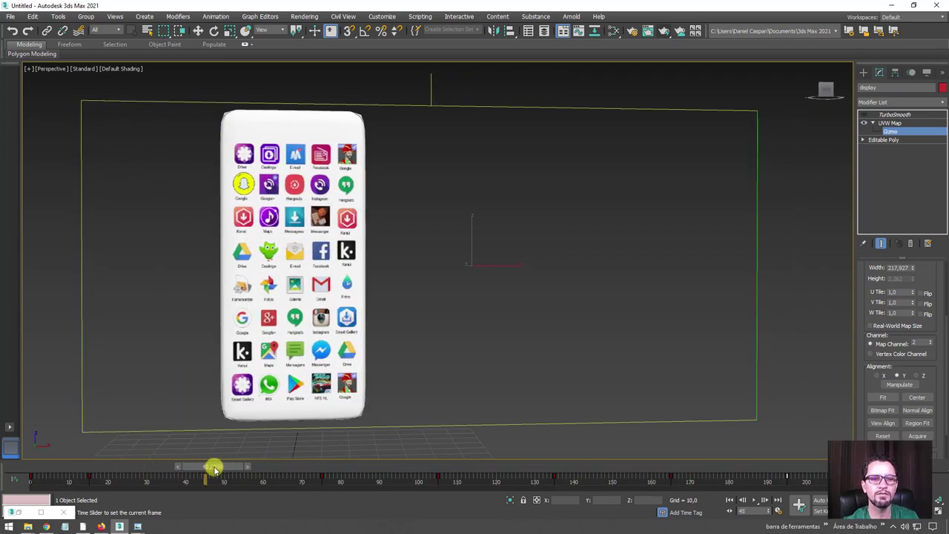
Open the Curve Editor and display the UVW Map gizmo's X Position curve
left_click(579, 32)
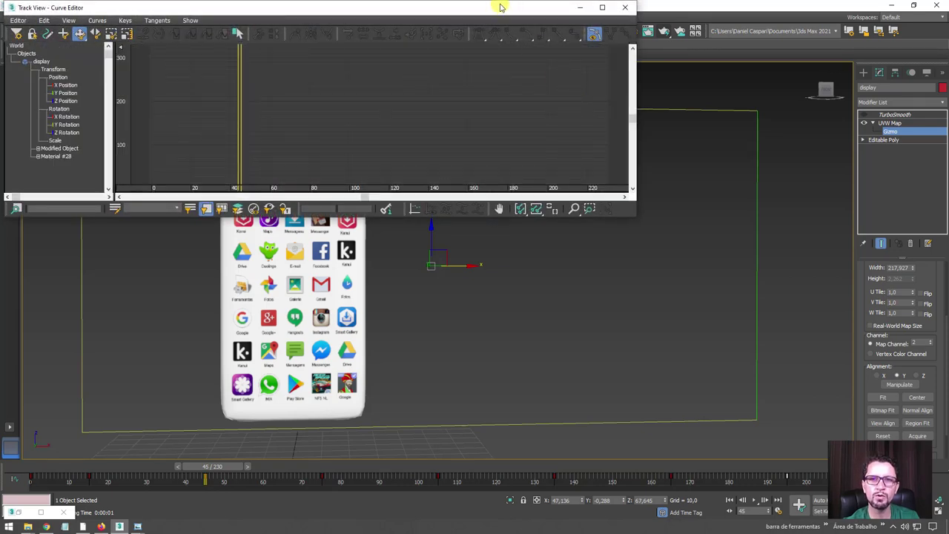
left_click_drag(500, 7, 654, 121)
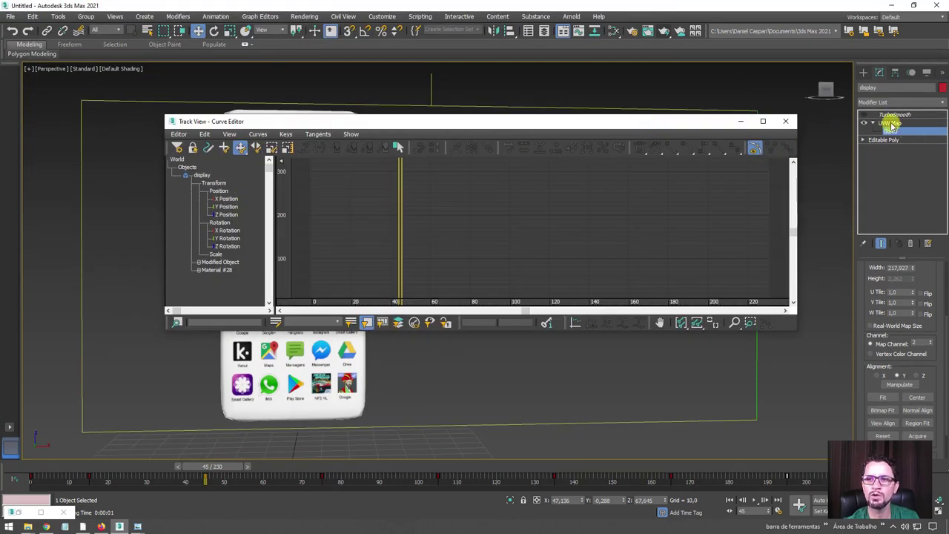
mouse_move(572, 127)
left_mouse_down()
mouse_move(601, 86)
mouse_move(614, 89)
left_mouse_up()
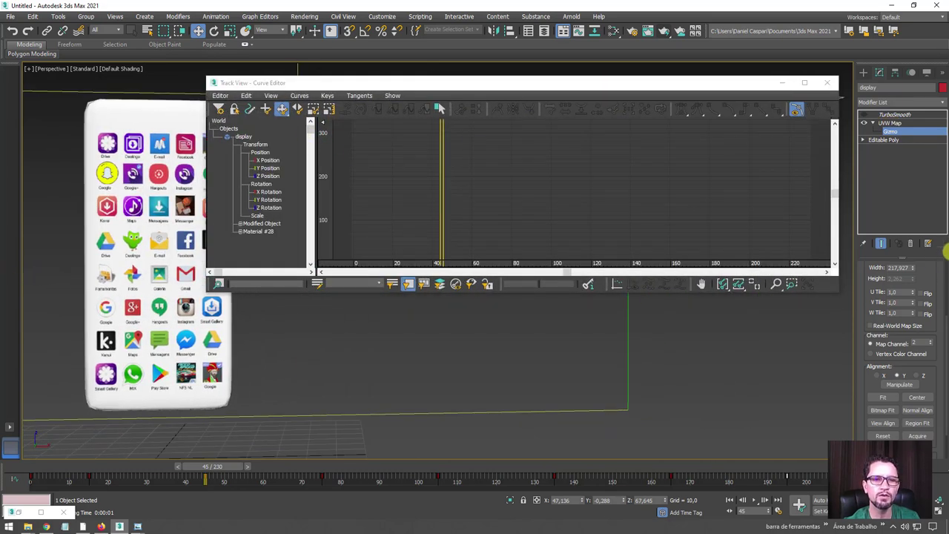
left_click(241, 224)
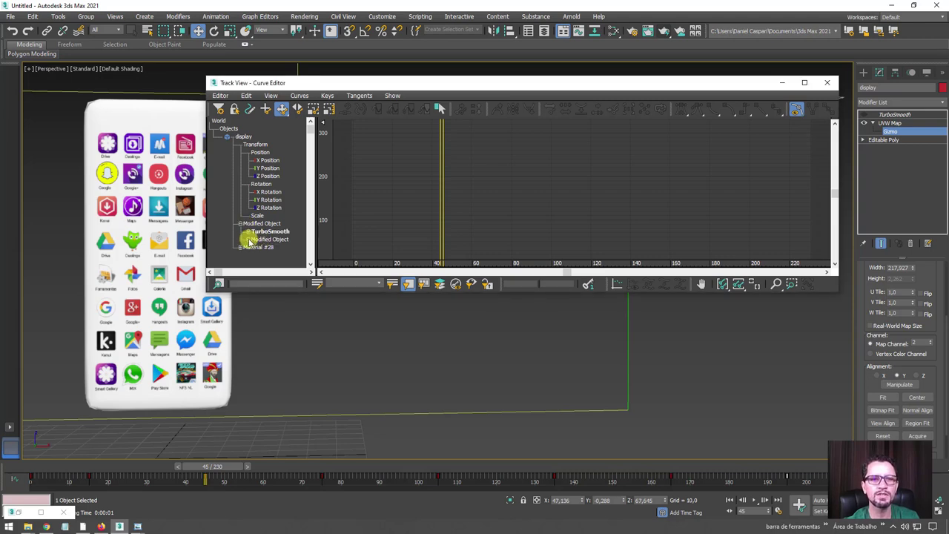
left_click(250, 240)
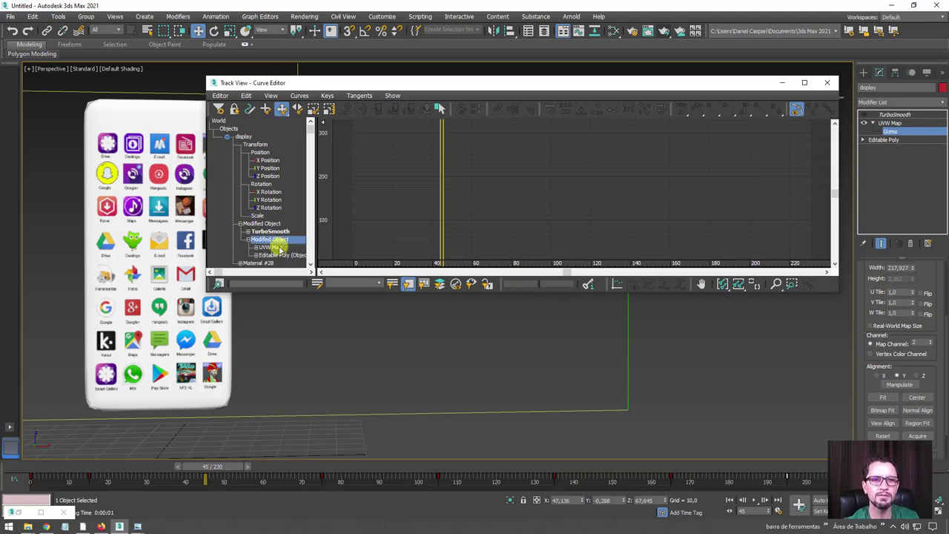
left_click(269, 249)
left_click(256, 247)
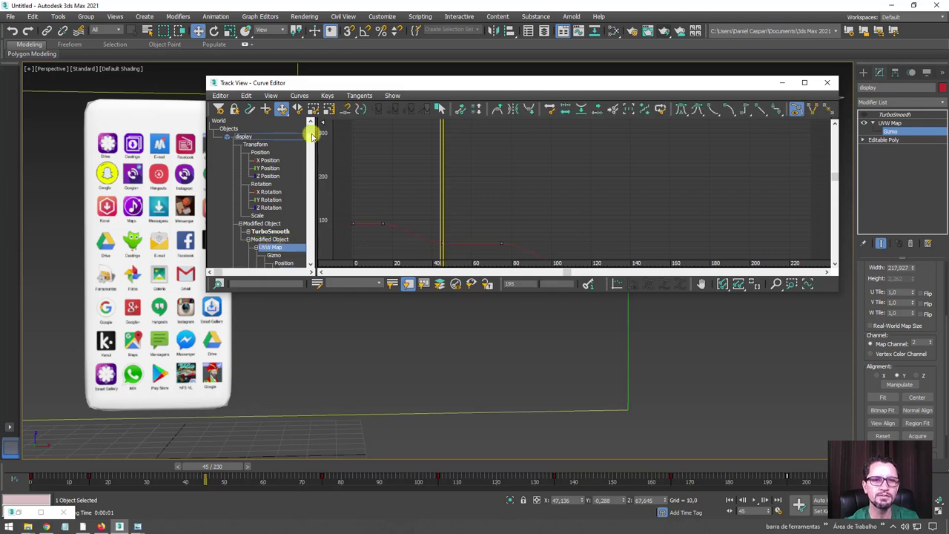
left_click_drag(312, 135, 311, 159)
left_click(294, 201)
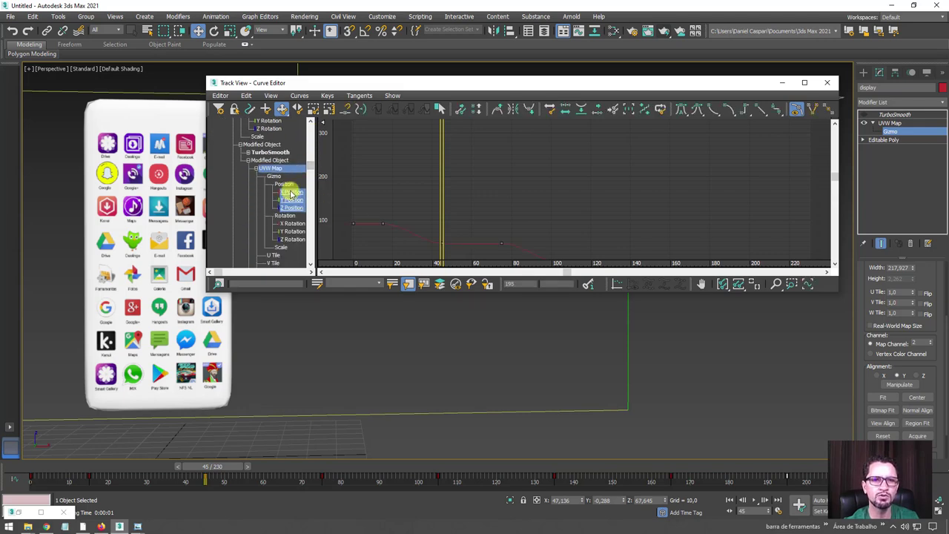
left_click(292, 193)
middle_click_drag(430, 232, 477, 165)
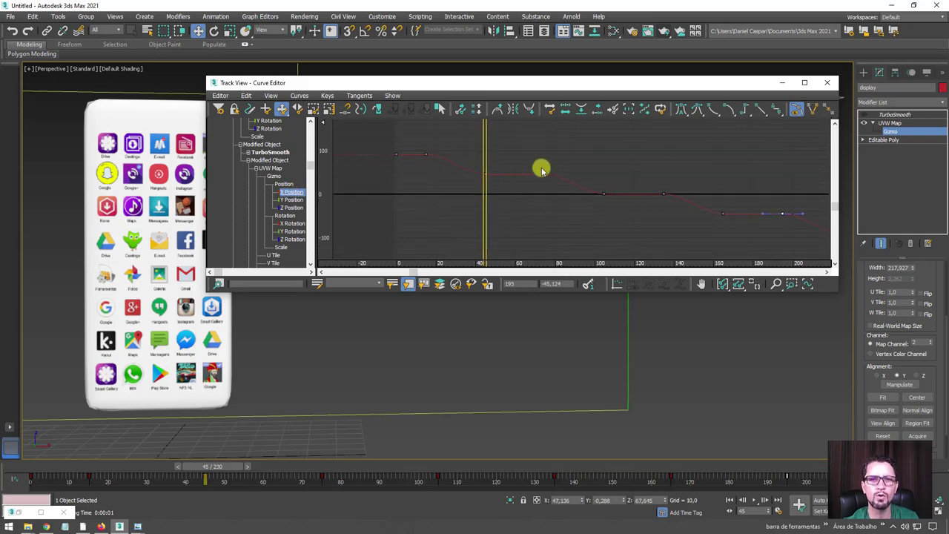
left_click(723, 284)
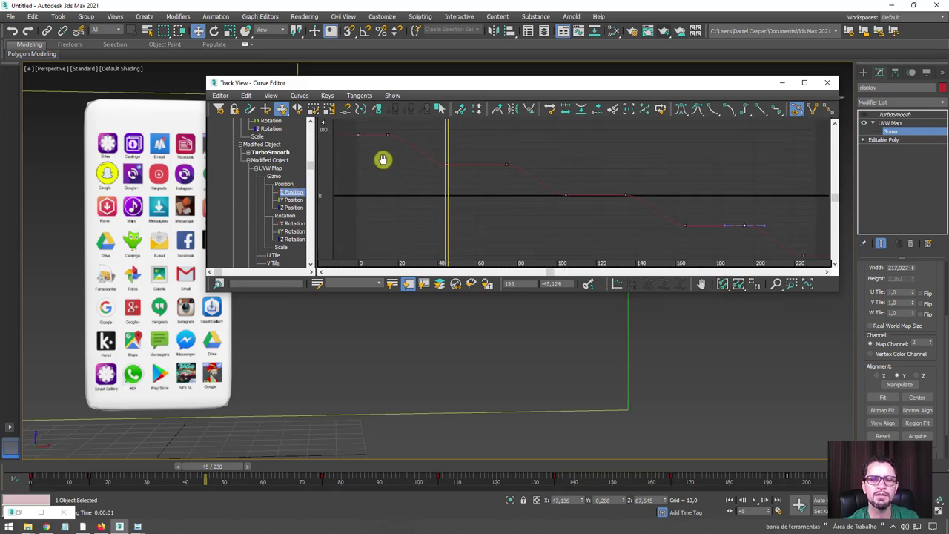
middle_click_drag(379, 159, 444, 195)
Zoom into the X Position curve and select the key at frame 15
left_click_drag(458, 197, 436, 169)
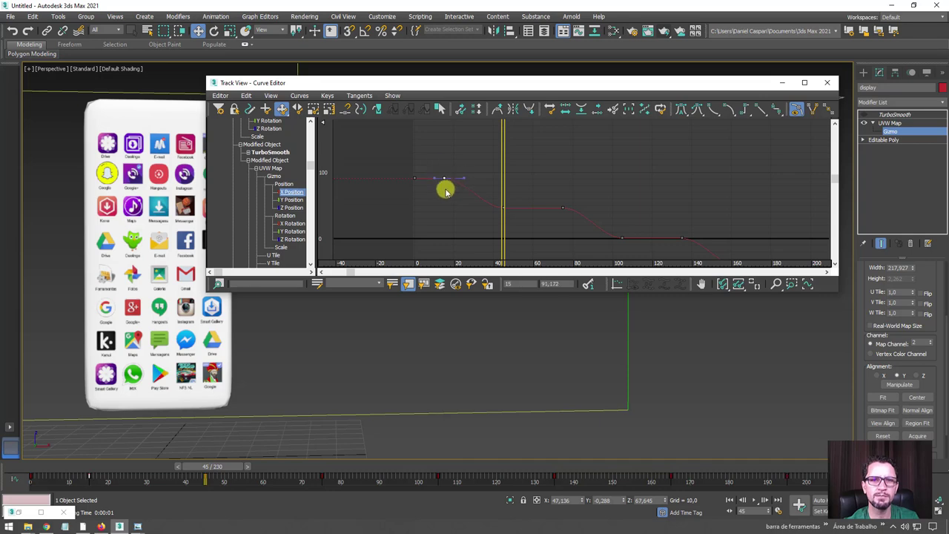
left_click(753, 284)
mouse_move(457, 183)
left_mouse_down()
mouse_move(440, 117)
mouse_move(477, 230)
mouse_move(472, 211)
mouse_move(471, 223)
left_mouse_up()
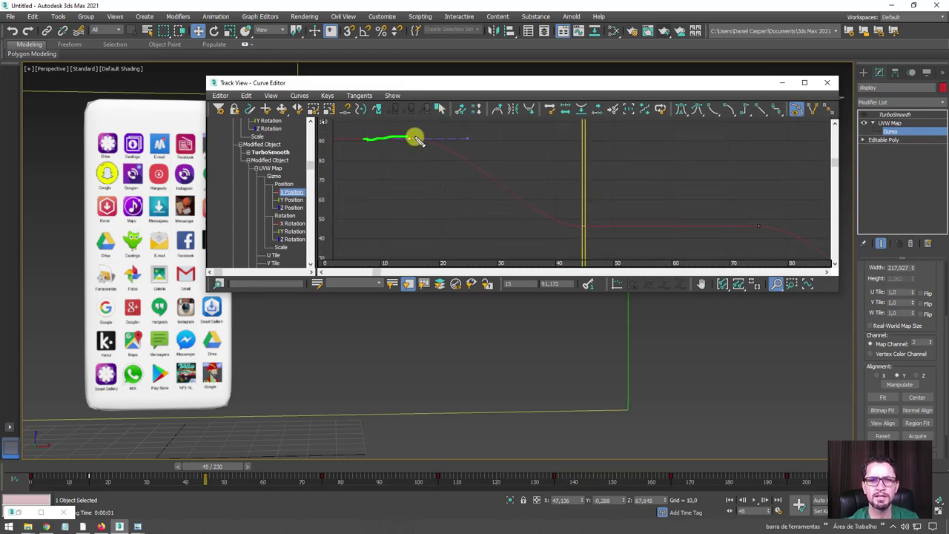
left_click_drag(415, 139, 621, 233)
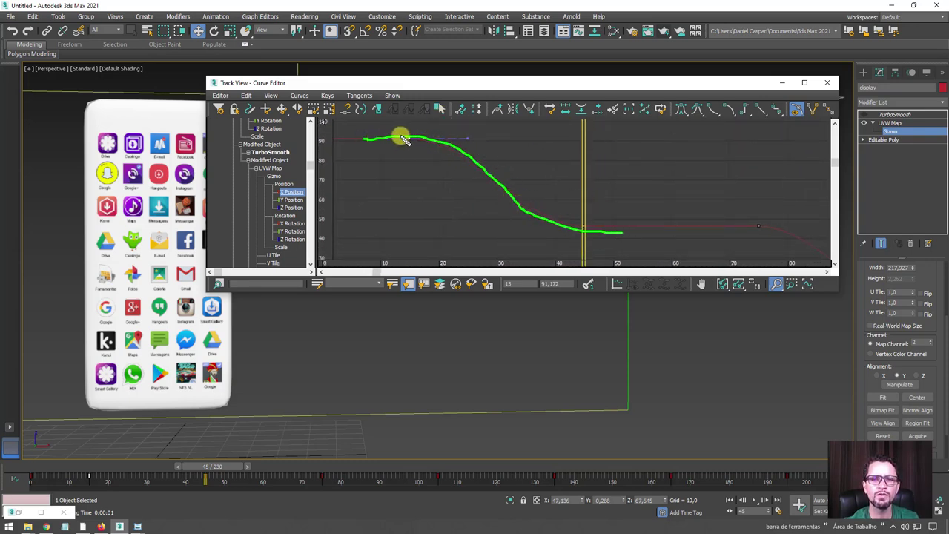
left_click_drag(493, 124, 494, 252)
mouse_move(398, 135)
left_mouse_down()
mouse_move(449, 136)
mouse_move(557, 235)
mouse_move(633, 240)
left_mouse_up()
key("Escape")
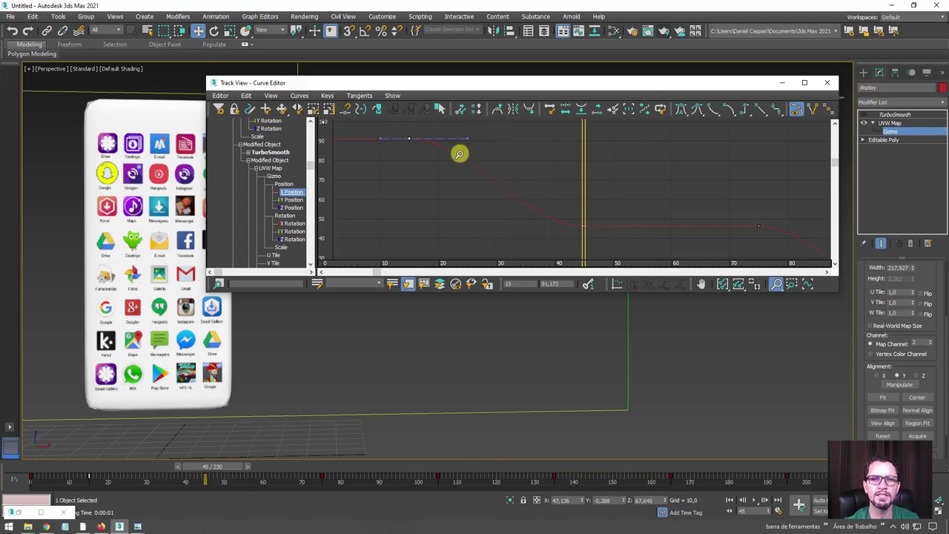
right_click(418, 155)
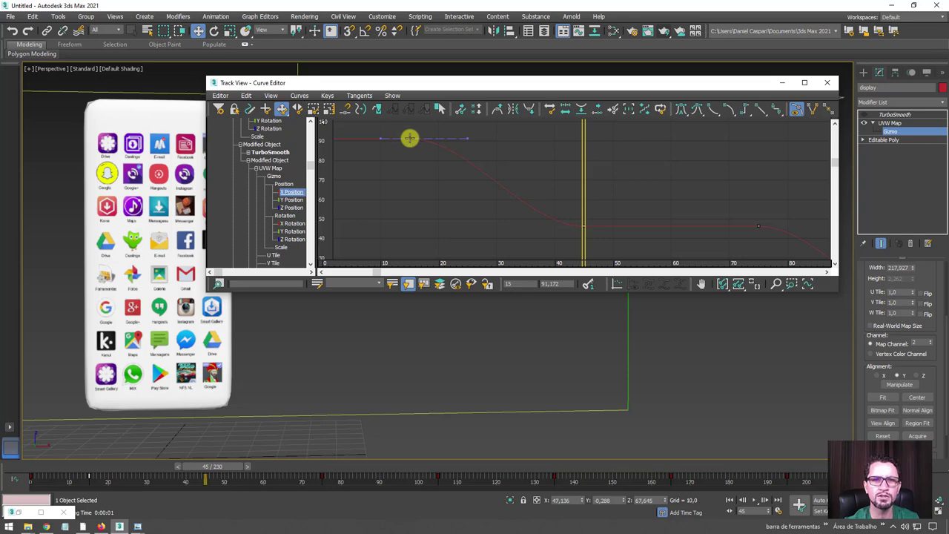
left_click(441, 142)
left_click(408, 140)
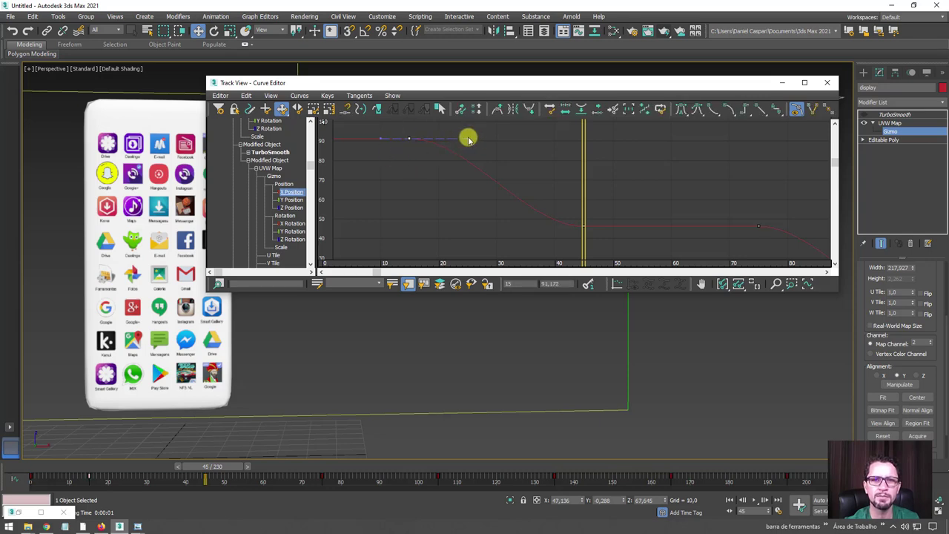
Adjust the frame-15 and frame-45 key tangents, then play back to check the eased slide
mouse_move(496, 141)
left_mouse_down()
mouse_move(467, 139)
mouse_move(509, 144)
left_mouse_up()
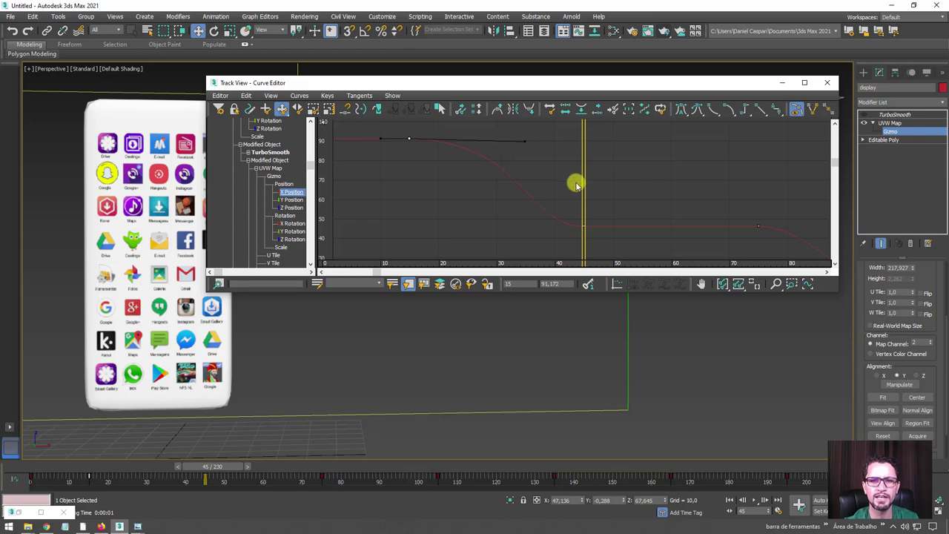
left_click(584, 226)
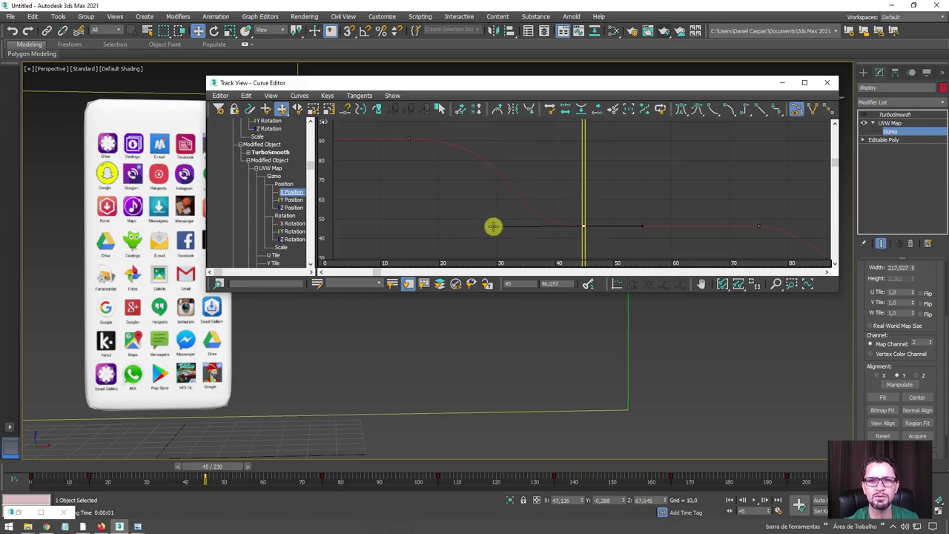
left_click_drag(493, 226, 451, 224)
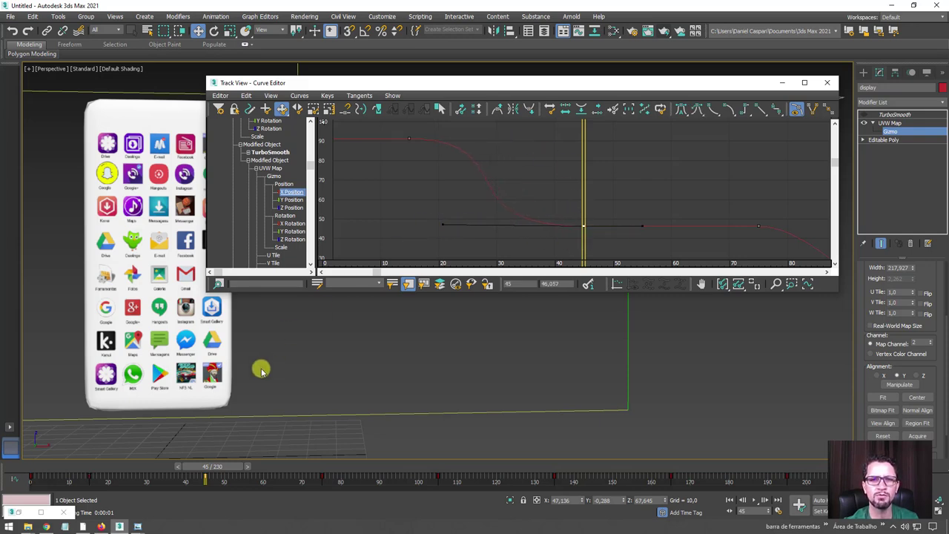
left_click_drag(212, 464, 66, 463)
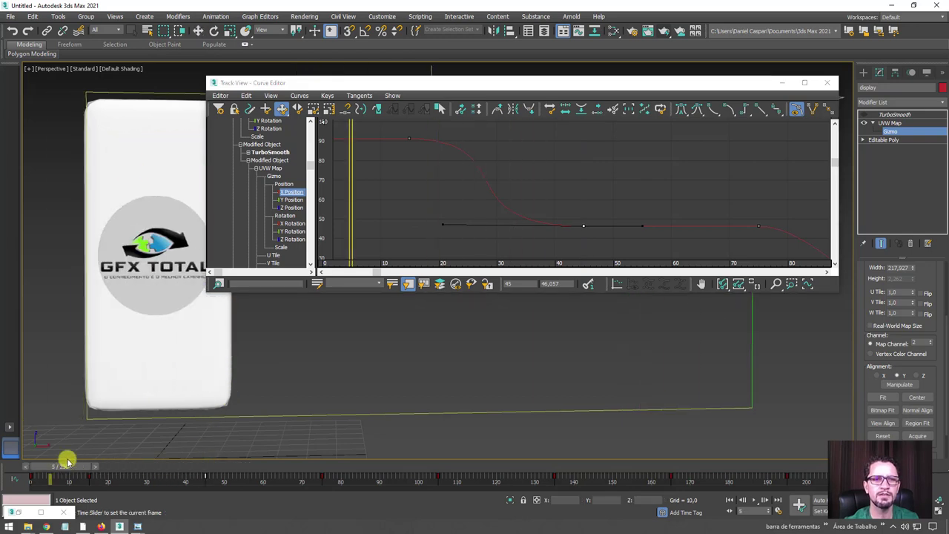
left_click_drag(477, 83, 584, 85)
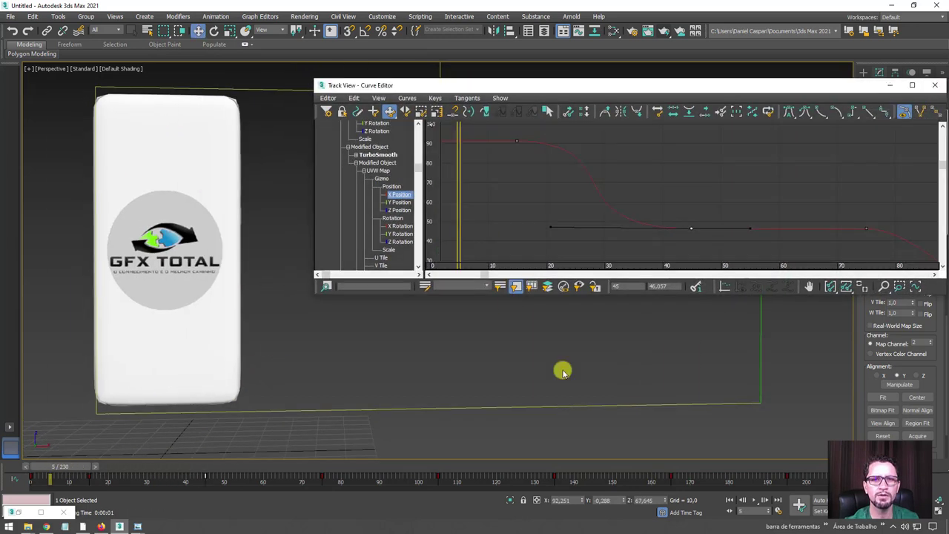
left_click(754, 500)
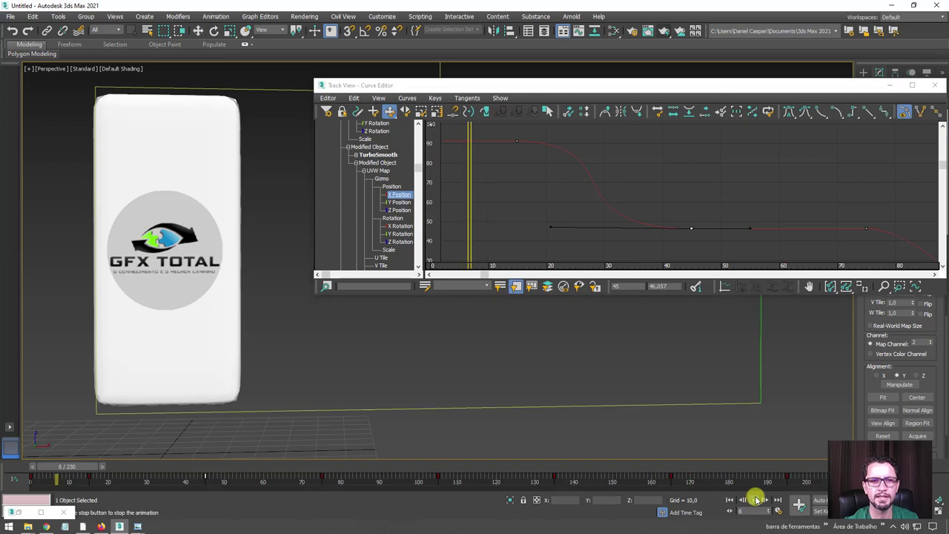
left_click(758, 498)
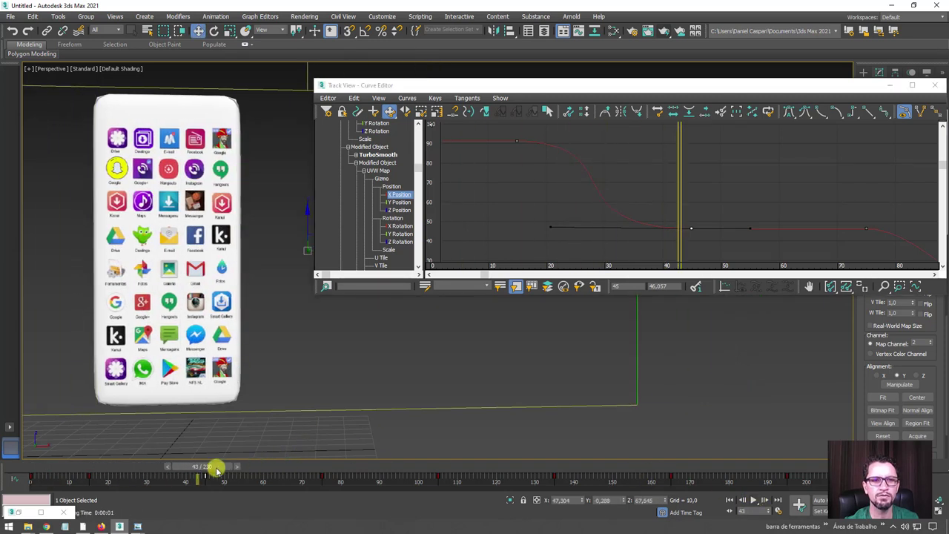
mouse_move(214, 467)
left_mouse_down()
mouse_move(93, 470)
mouse_move(239, 467)
left_mouse_up()
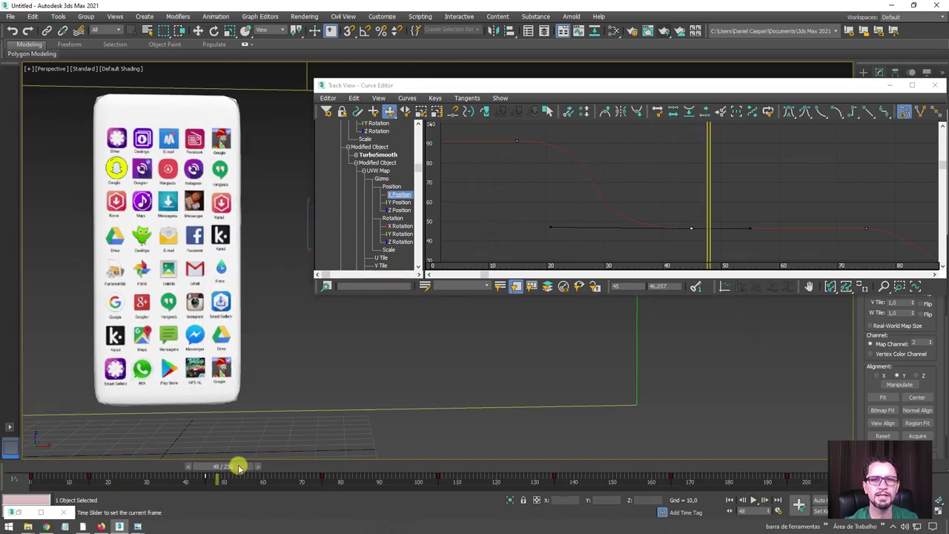
left_click(546, 143)
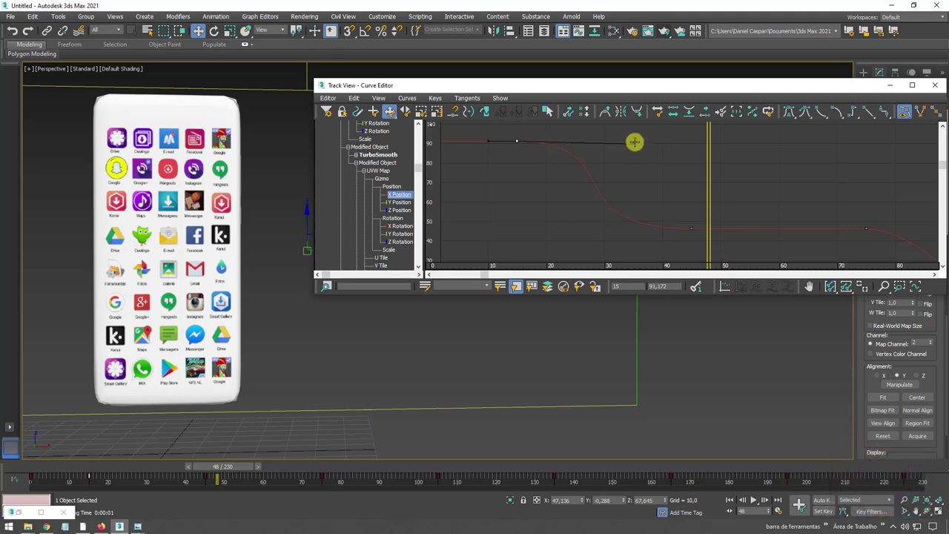
Lengthen the Bezier tangents on the frame-15, 45 and 75 keys for eased transitions
left_click_drag(633, 141, 649, 139)
left_click(691, 228)
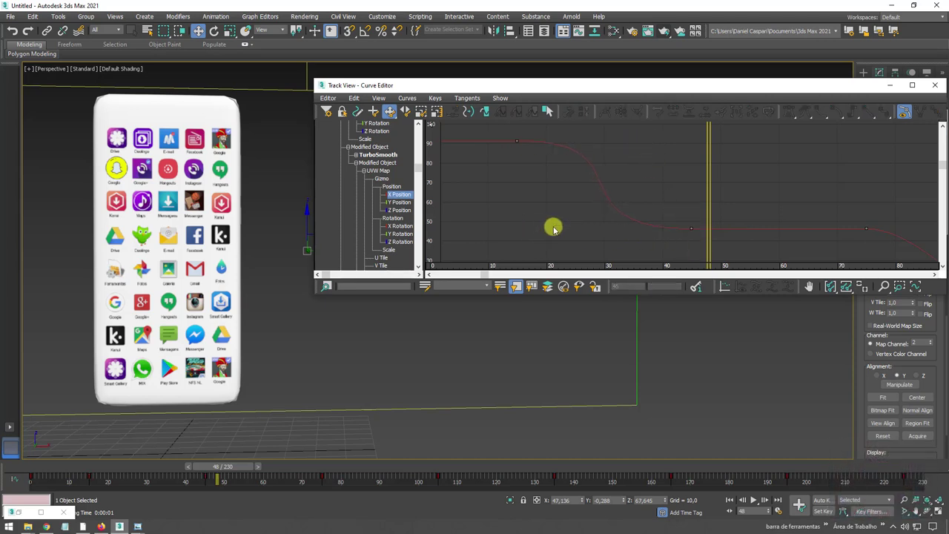
left_click_drag(549, 230, 544, 228)
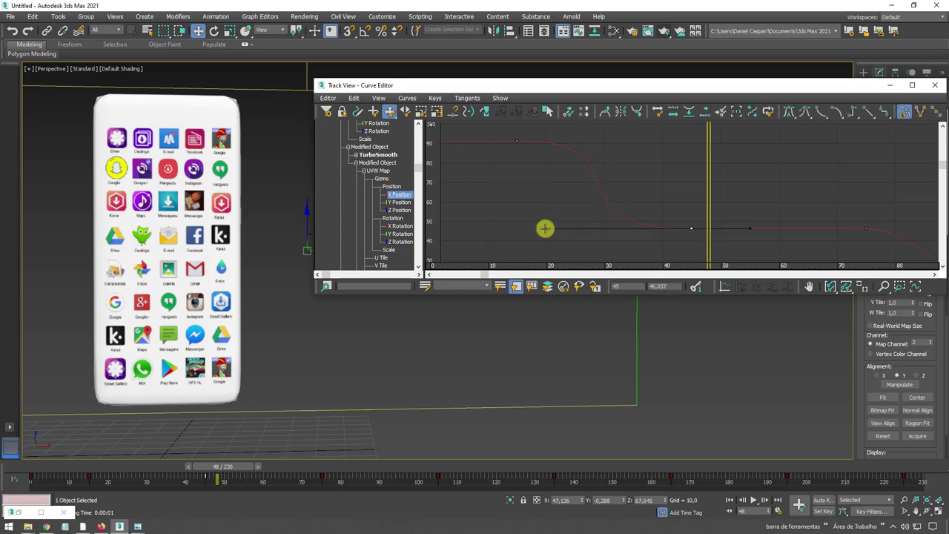
middle_click_drag(672, 215, 582, 177)
middle_click_drag(773, 221, 568, 208)
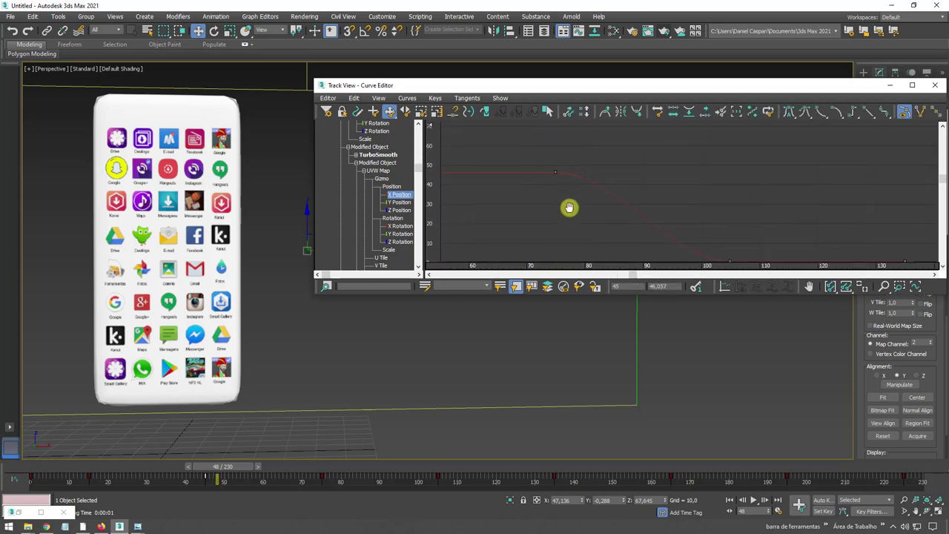
left_click(524, 172)
left_click_drag(580, 172, 649, 172)
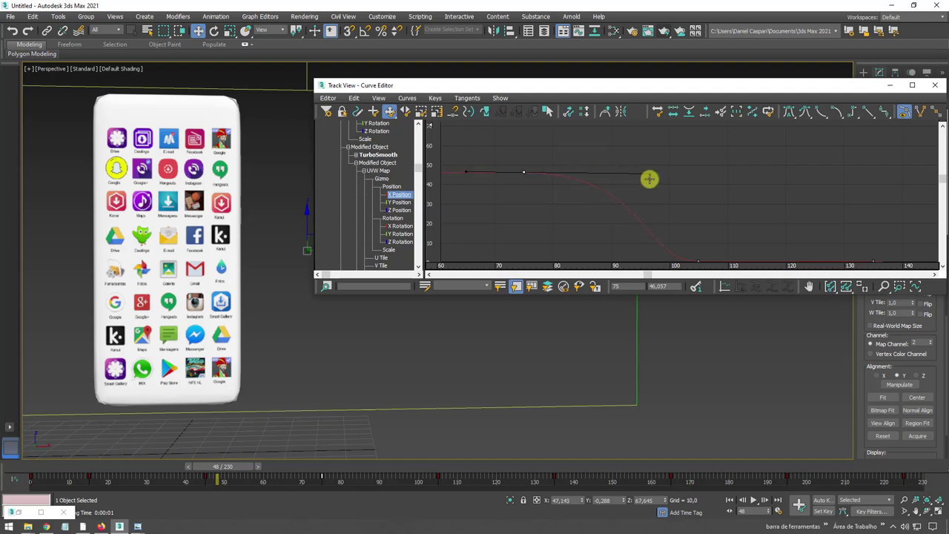
Ease the frame-105 and frame-135 keys, review the keys up to frame 225, and close the Curve Editor
left_click_drag(619, 201, 658, 256)
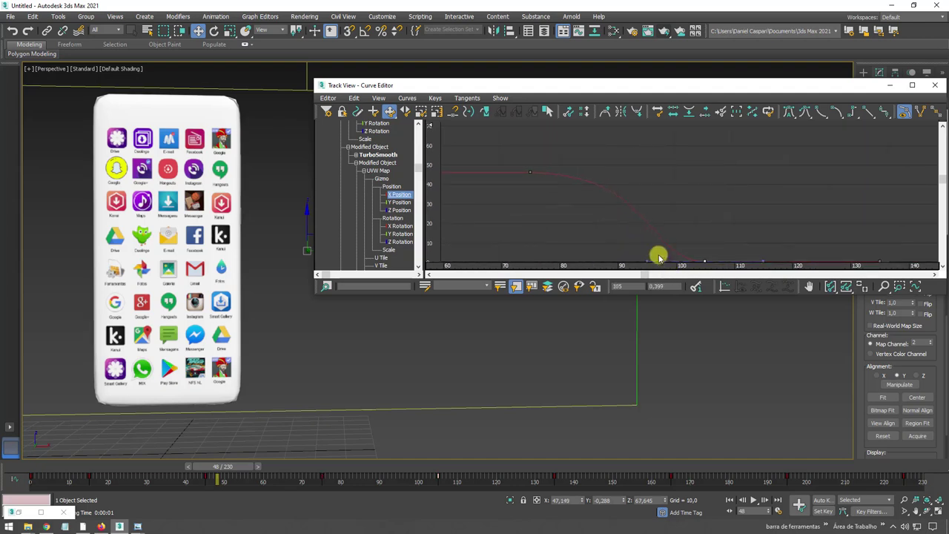
middle_click_drag(659, 256, 645, 243)
left_click_drag(648, 236, 571, 237)
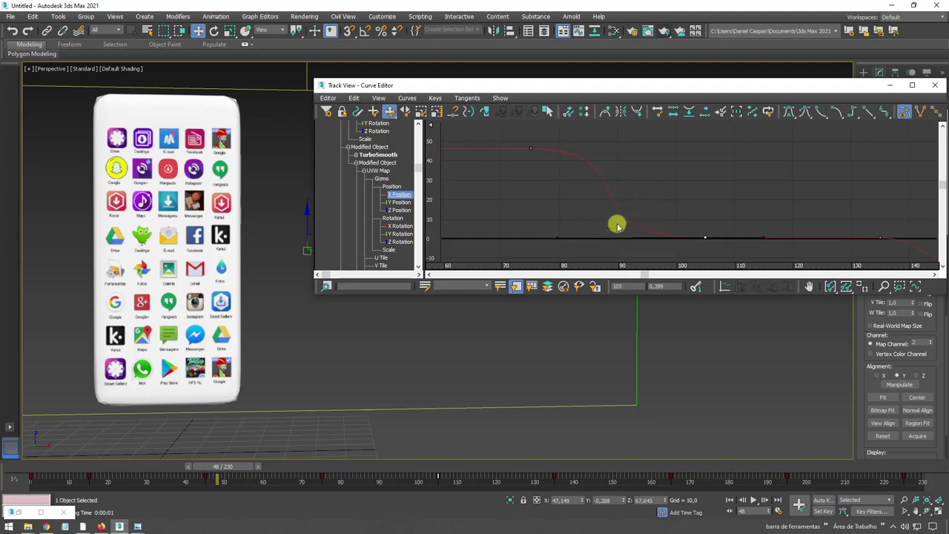
mouse_move(794, 237)
middle_mouse_down()
mouse_move(615, 177)
mouse_move(682, 185)
mouse_move(515, 197)
middle_mouse_up()
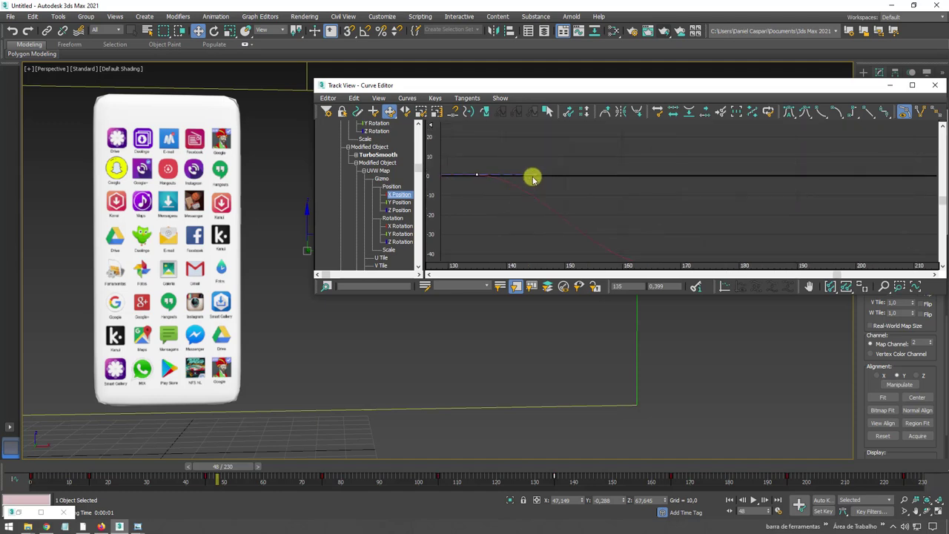
left_click_drag(534, 175, 606, 175)
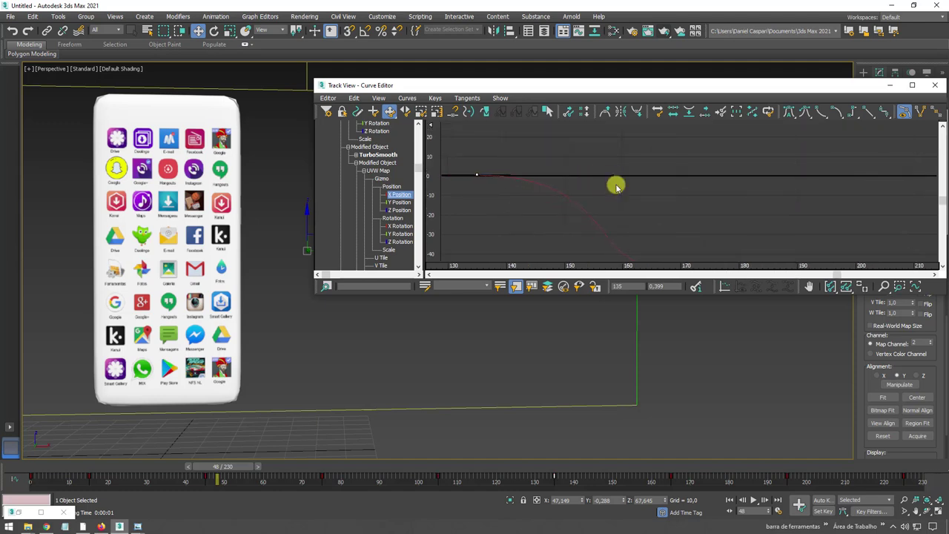
middle_click_drag(638, 228, 605, 157)
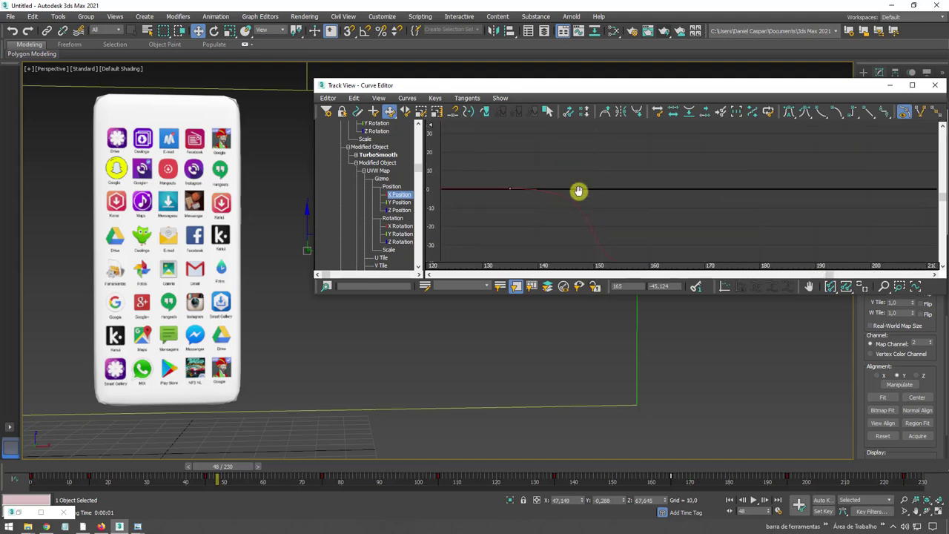
middle_click_drag(756, 195, 555, 172)
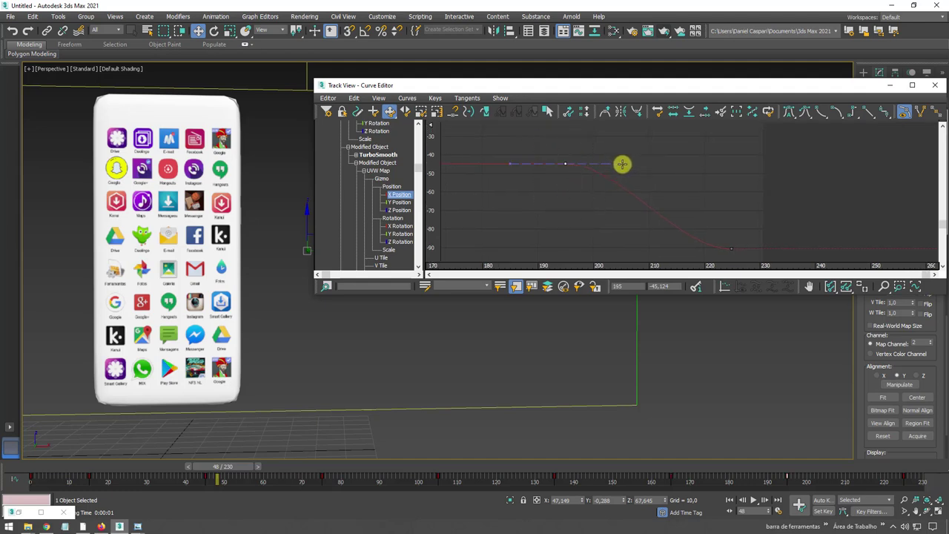
middle_click_drag(691, 164, 676, 223)
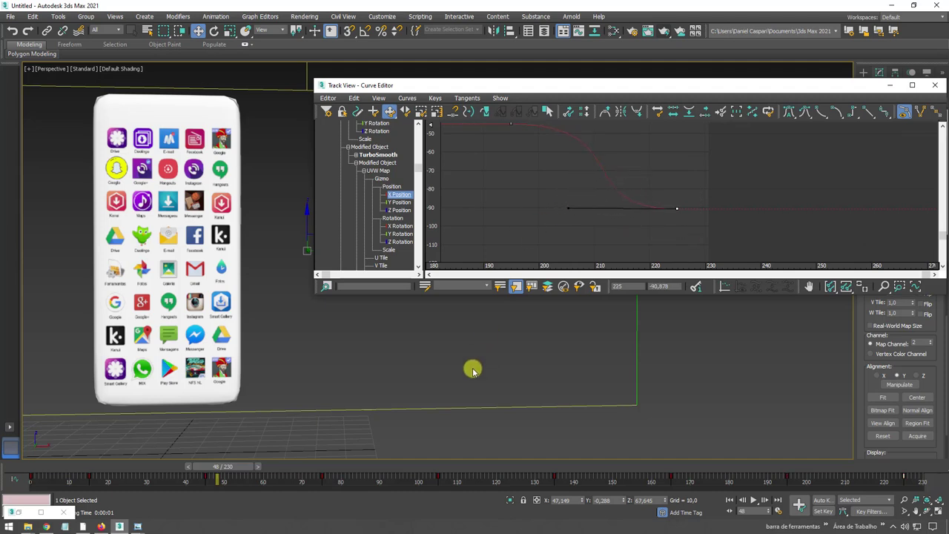
middle_click_drag(403, 372, 632, 145)
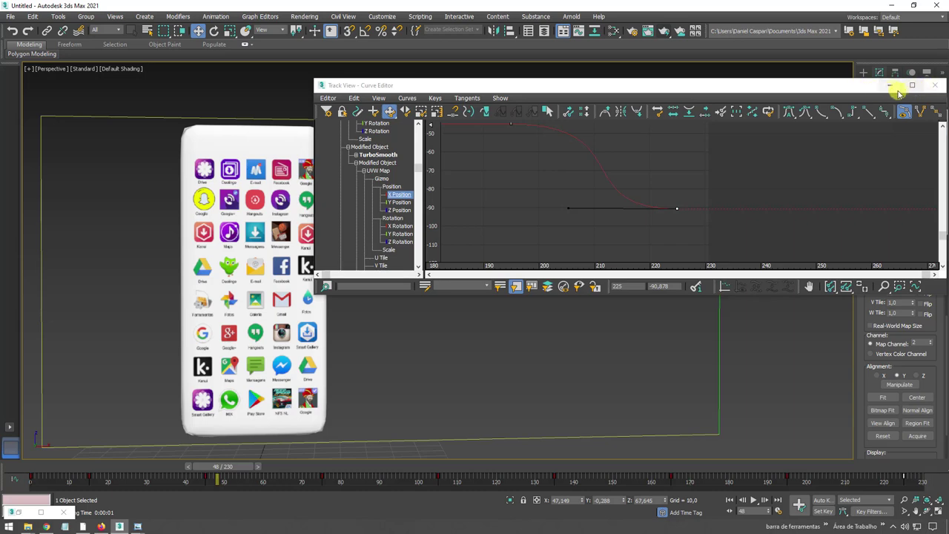
left_click(891, 86)
Play the eased animation from frame 0 and stop it at frame 82
mouse_move(561, 205)
middle_mouse_down("alt")
mouse_move(496, 246)
mouse_move(686, 383)
middle_mouse_up("alt")
left_click(754, 501)
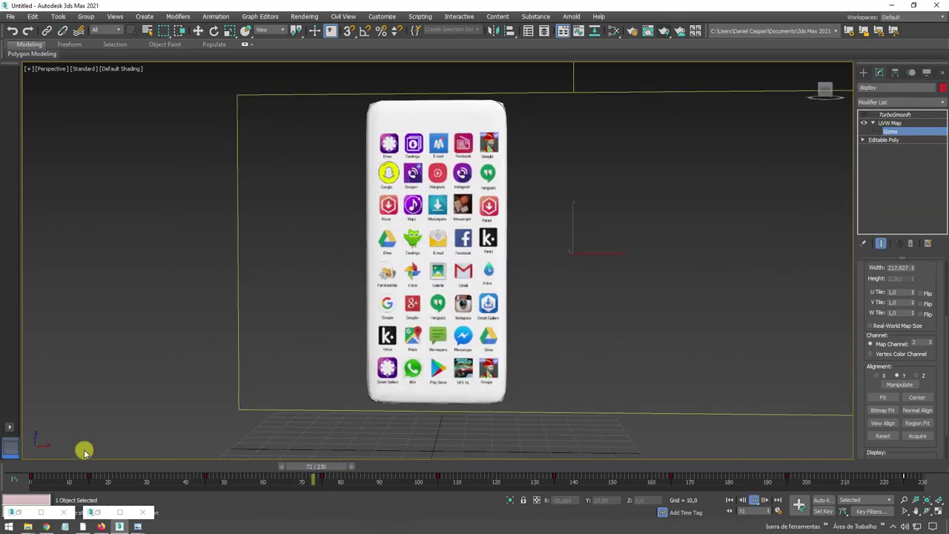
left_click(45, 467)
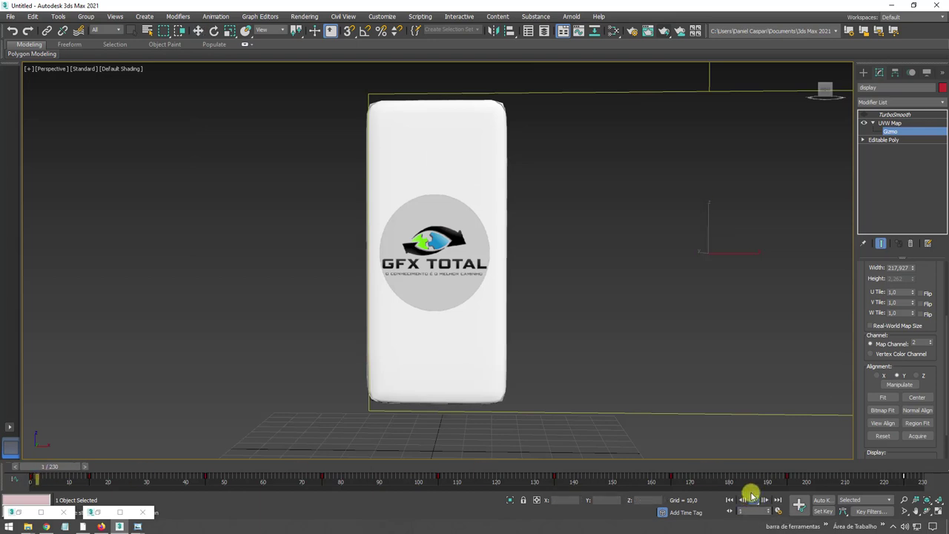
left_click(753, 501)
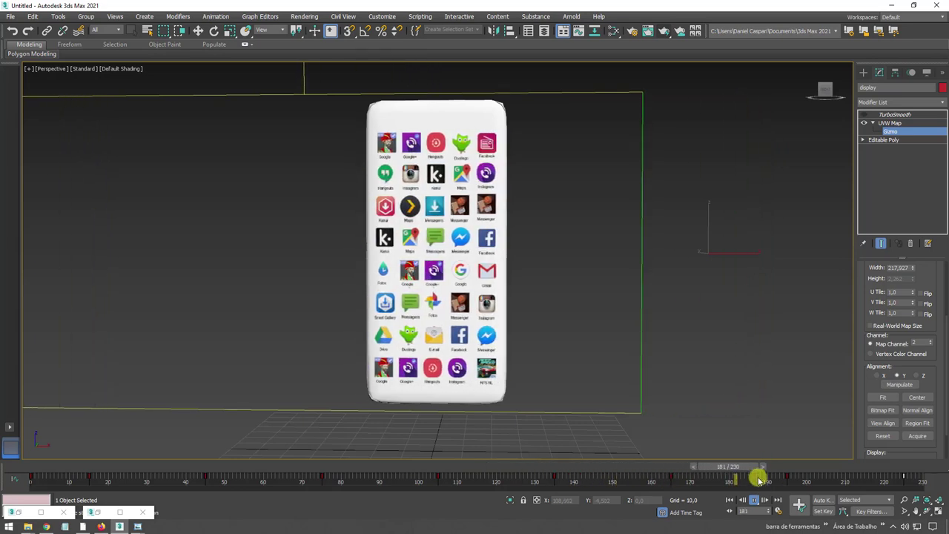
left_click_drag(726, 471, 349, 466)
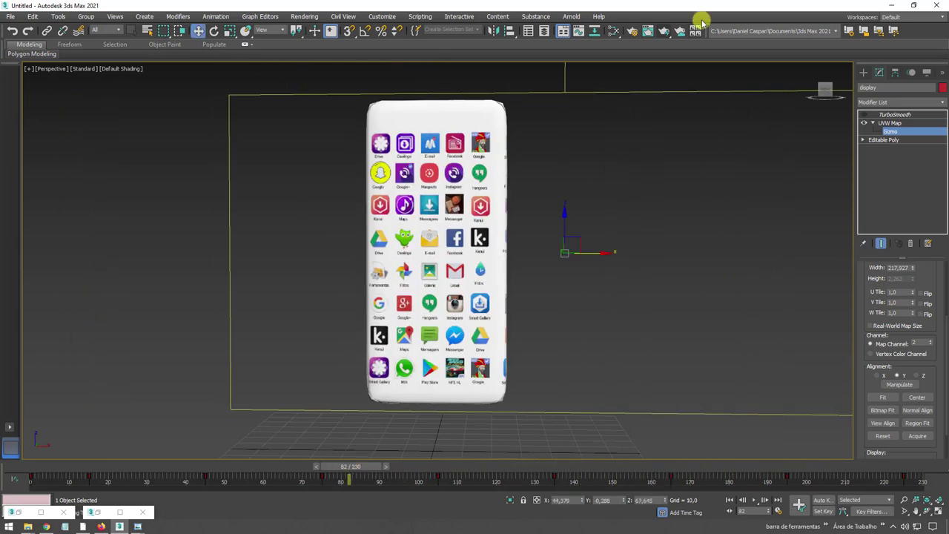
Wire Composite Map #6 into the material's Diffuse Color in the Slate editor and render a test frame
left_click(611, 32)
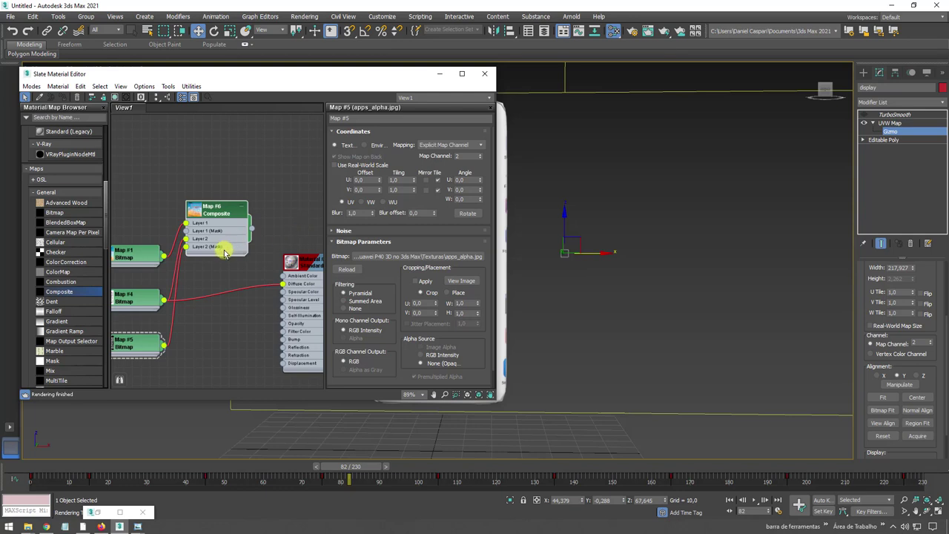
mouse_move(214, 214)
left_mouse_down()
mouse_move(214, 285)
mouse_move(261, 265)
left_mouse_up()
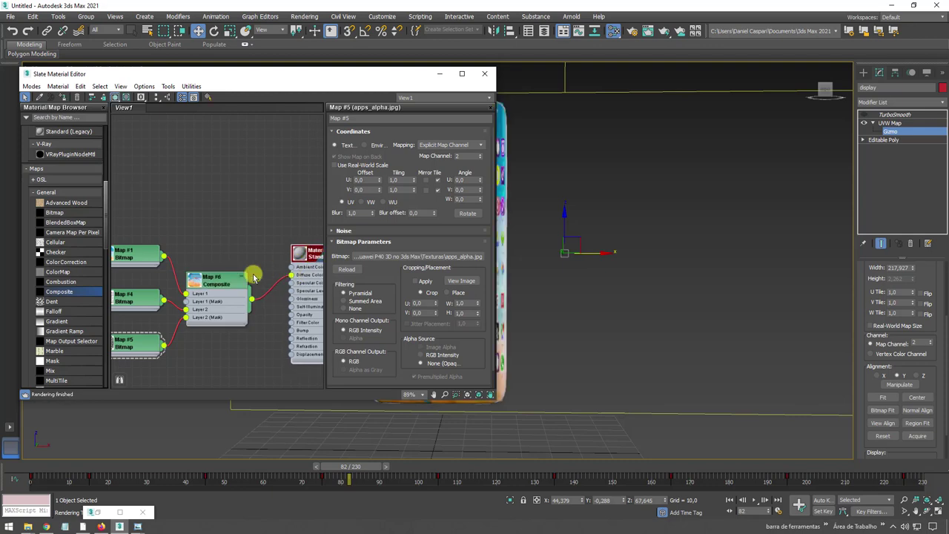
left_click_drag(213, 278, 220, 259)
middle_click_drag(578, 205, 720, 205)
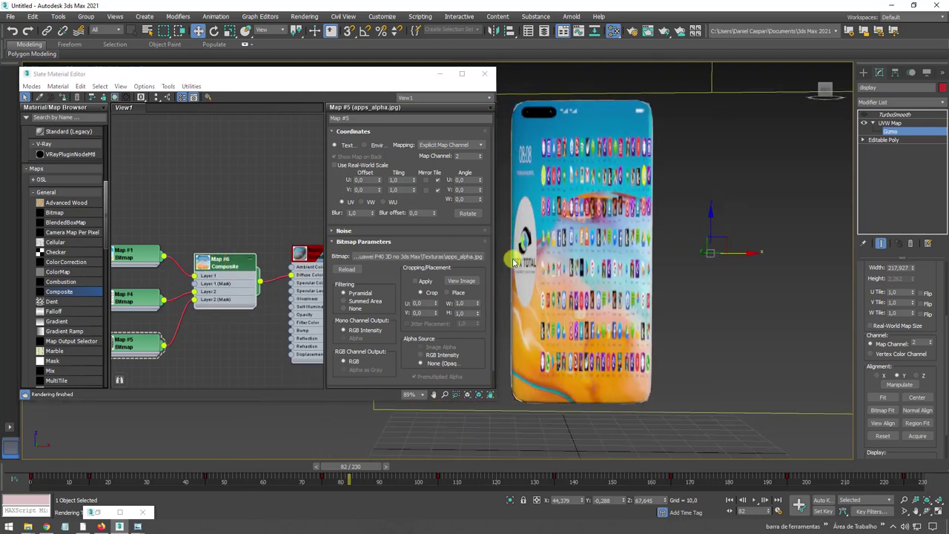
middle_click_drag(623, 237, 652, 186, "alt")
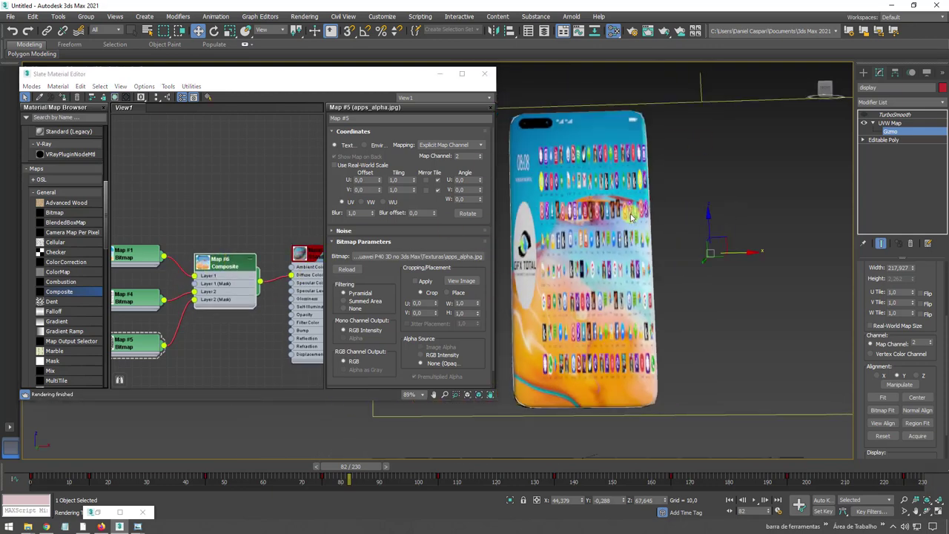
left_click(664, 30)
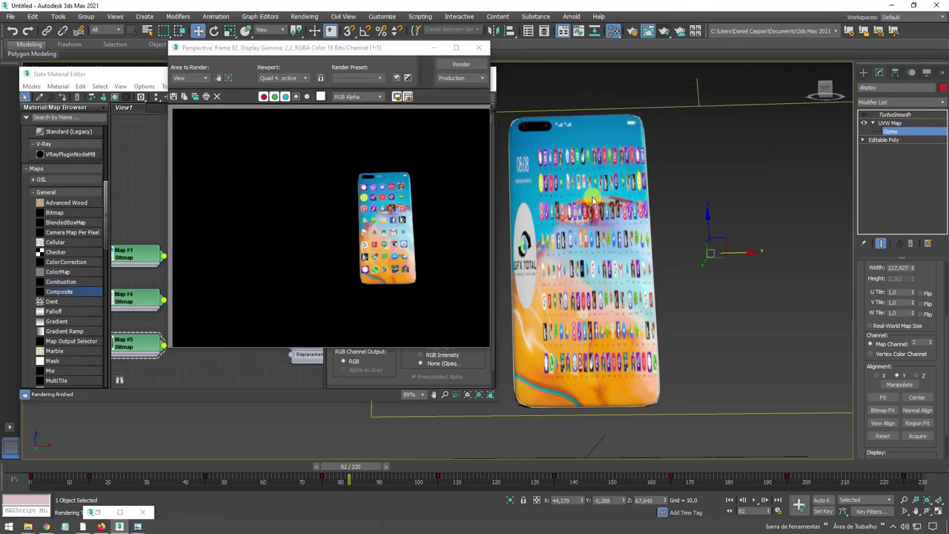
Render a test frame of the phone at frame 45
middle_click_drag(593, 200, 660, 265, "alt")
left_click_drag(360, 467, 213, 467)
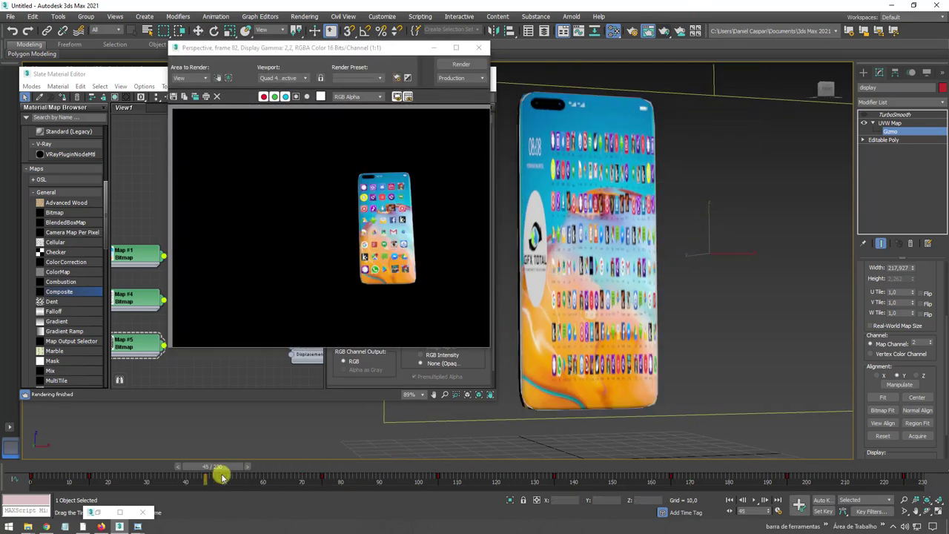
left_click(459, 67)
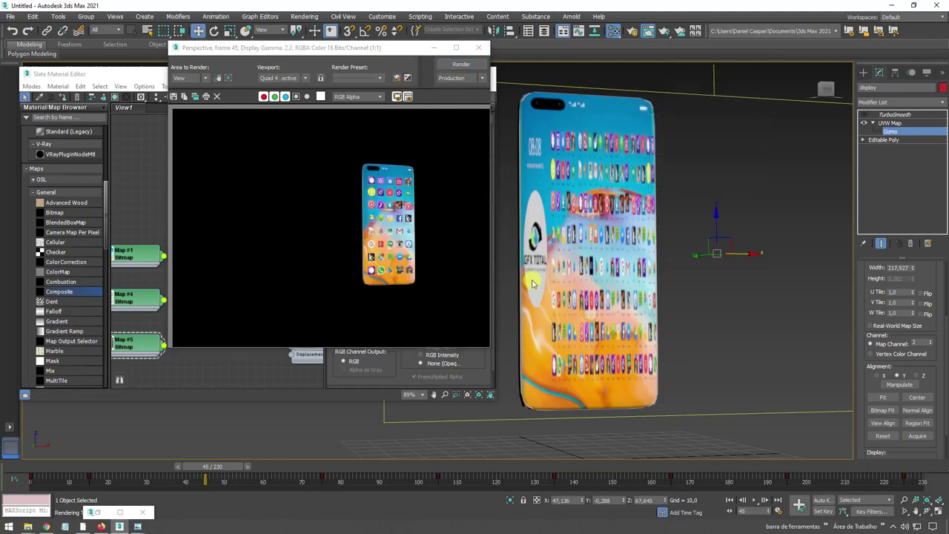
left_click(479, 48)
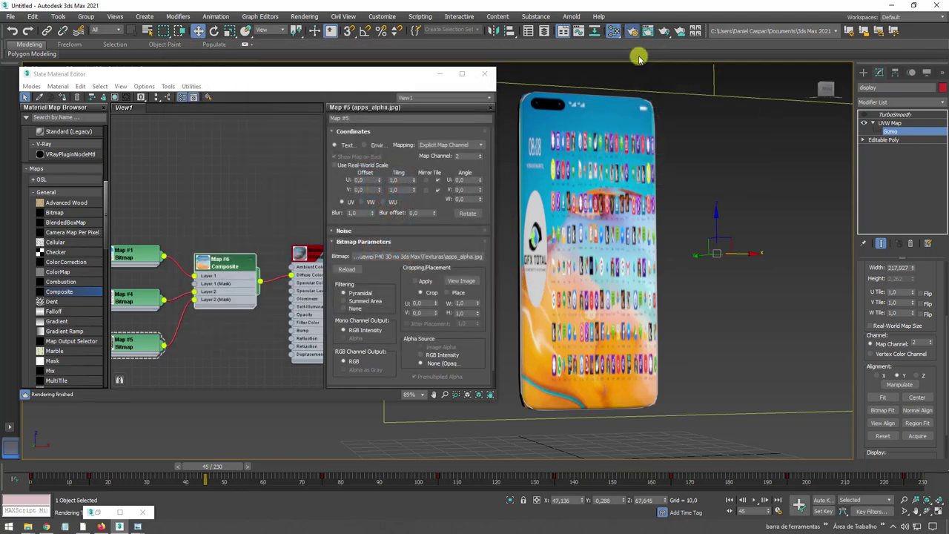
Switch the production renderer to V-Ray Next and close Render Setup and the Slate Material Editor
key("F10")
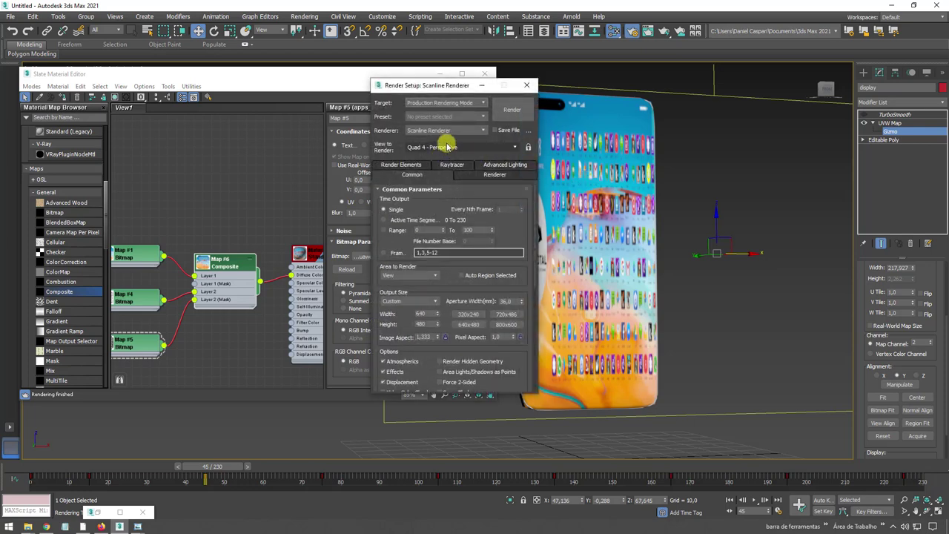
left_click(450, 131)
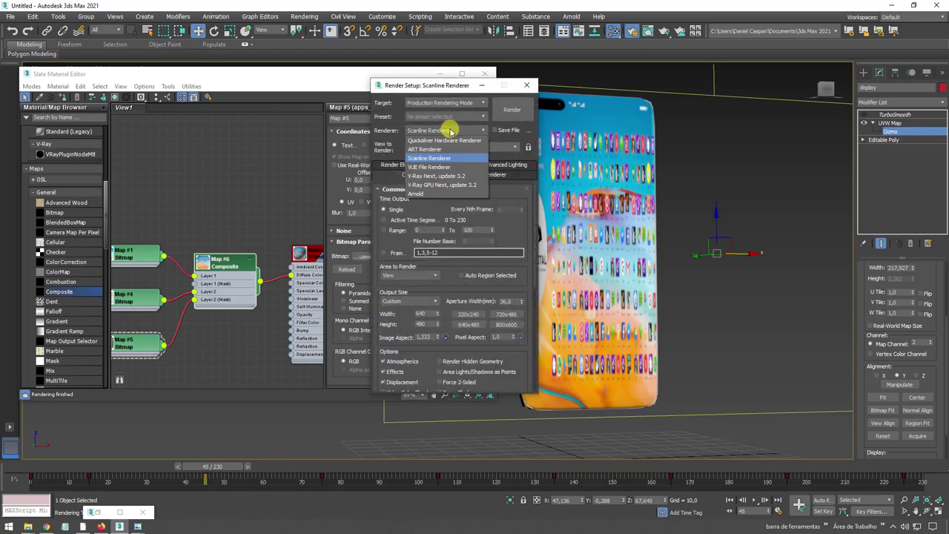
left_click(429, 178)
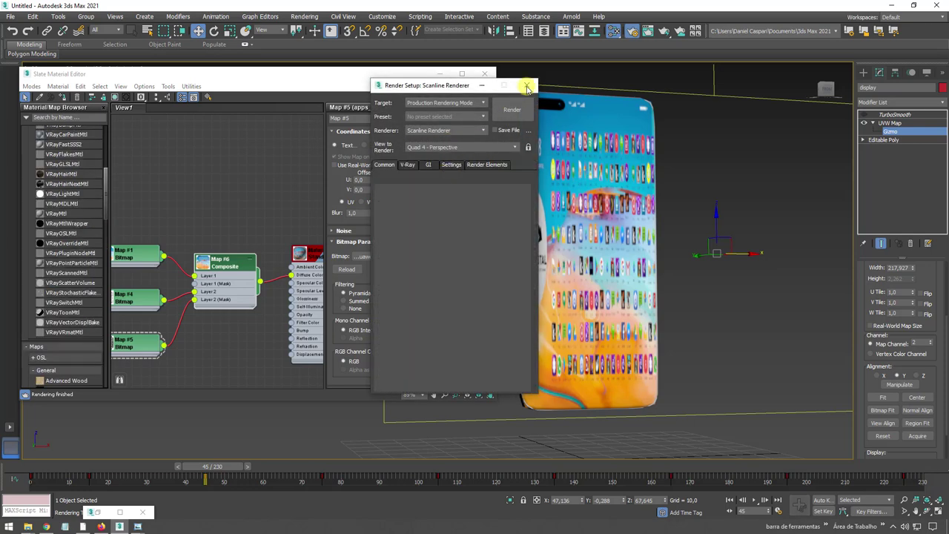
left_click(532, 87)
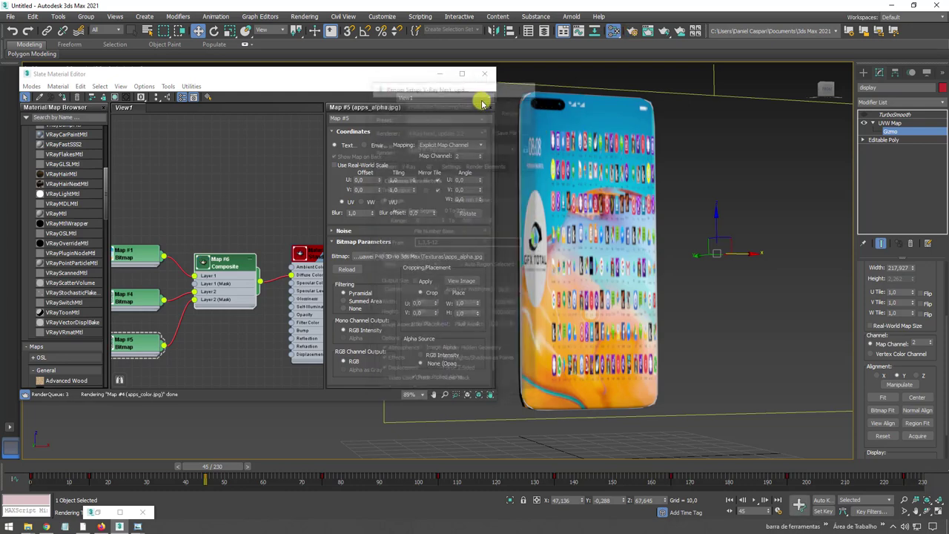
left_click(485, 76)
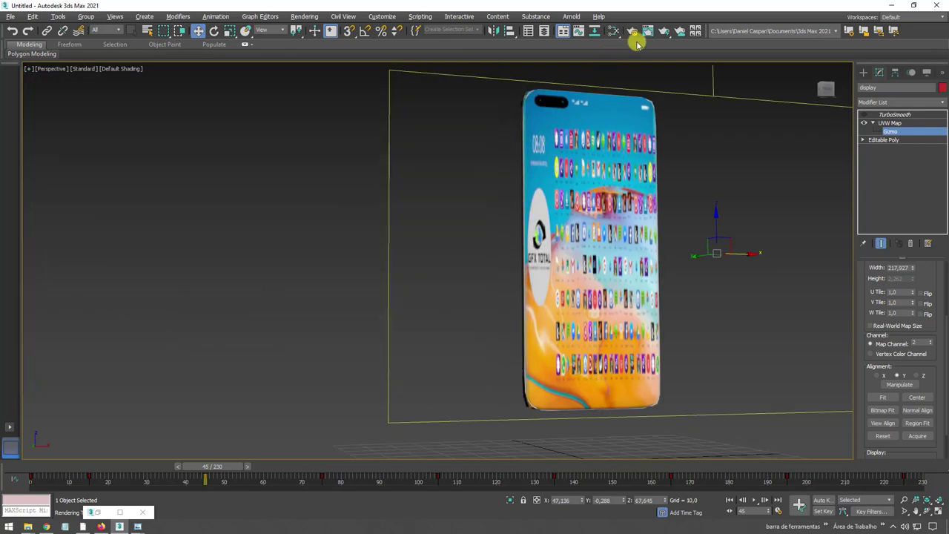
Render the phone in the V-Ray frame buffer
left_click(648, 31)
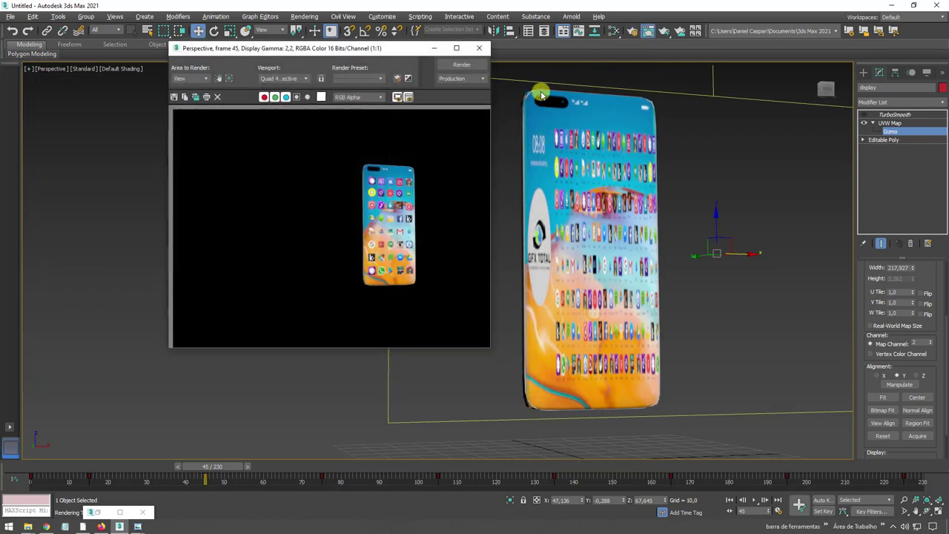
left_click(470, 66)
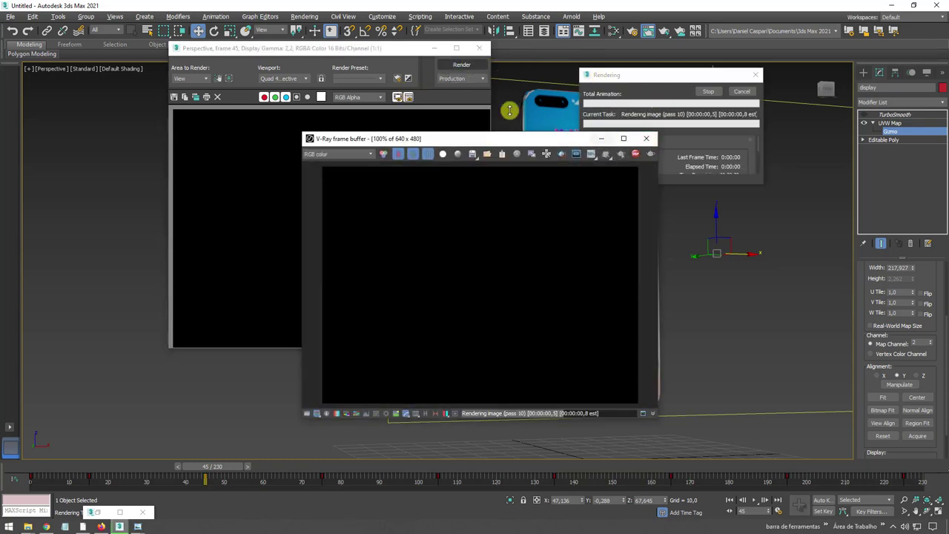
left_click(478, 48)
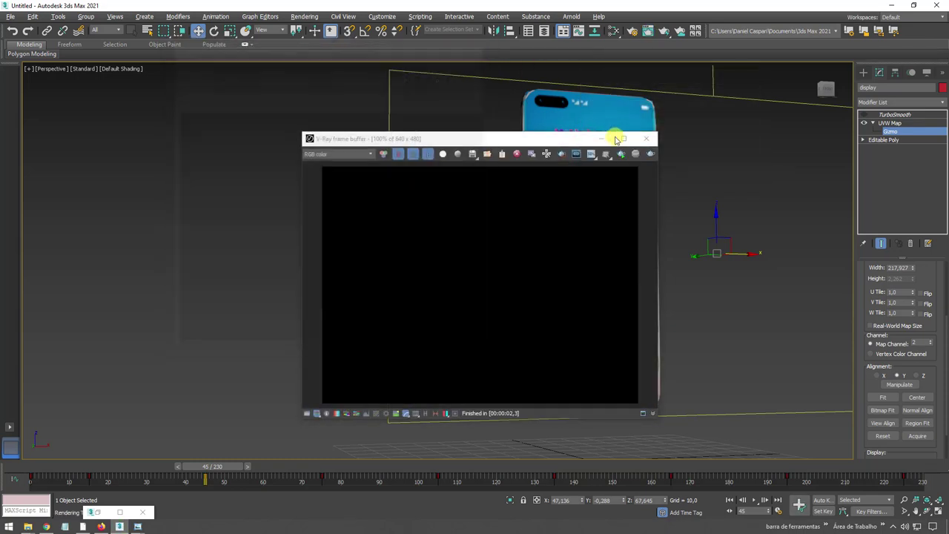
left_click(622, 156)
left_click_drag(572, 143, 375, 143)
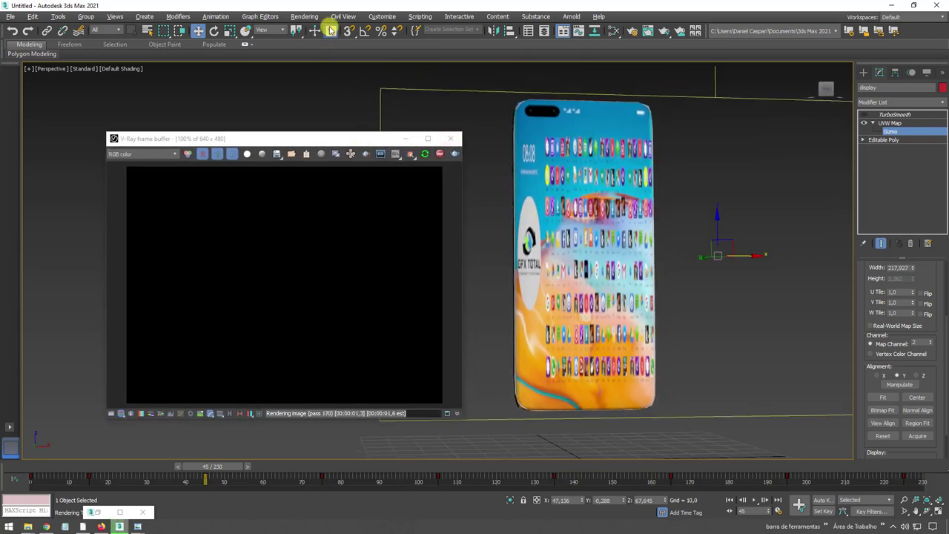
Set the environment background colour to grey 126 and step through frames to check the renders
left_click(306, 17)
left_click(315, 143)
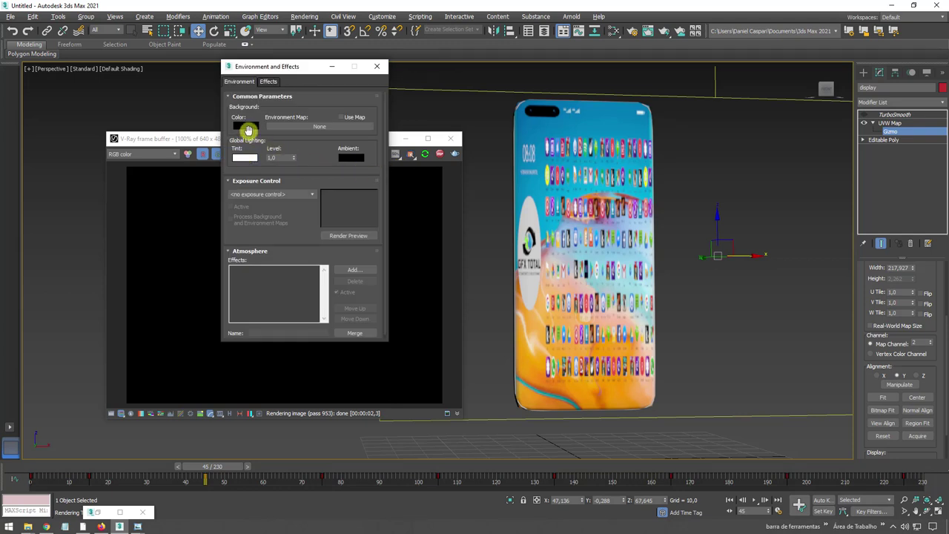
left_click(244, 125)
left_click_drag(297, 121, 291, 102)
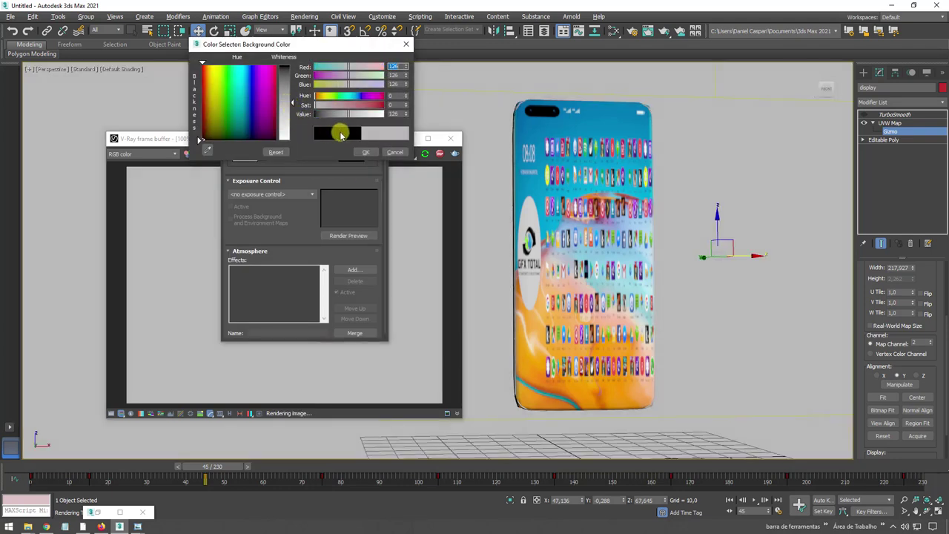
left_click(363, 152)
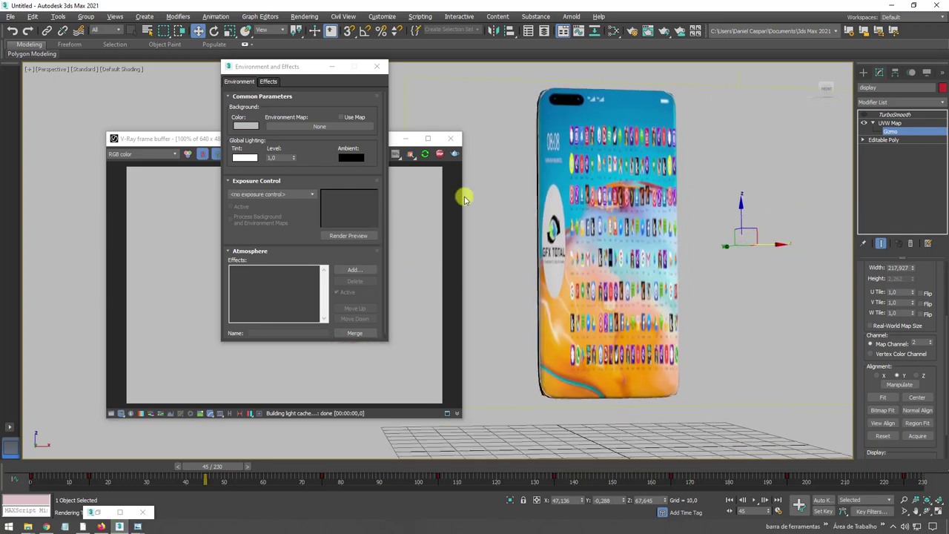
mouse_move(304, 75)
left_mouse_down()
mouse_move(588, 102)
mouse_move(565, 100)
left_mouse_up()
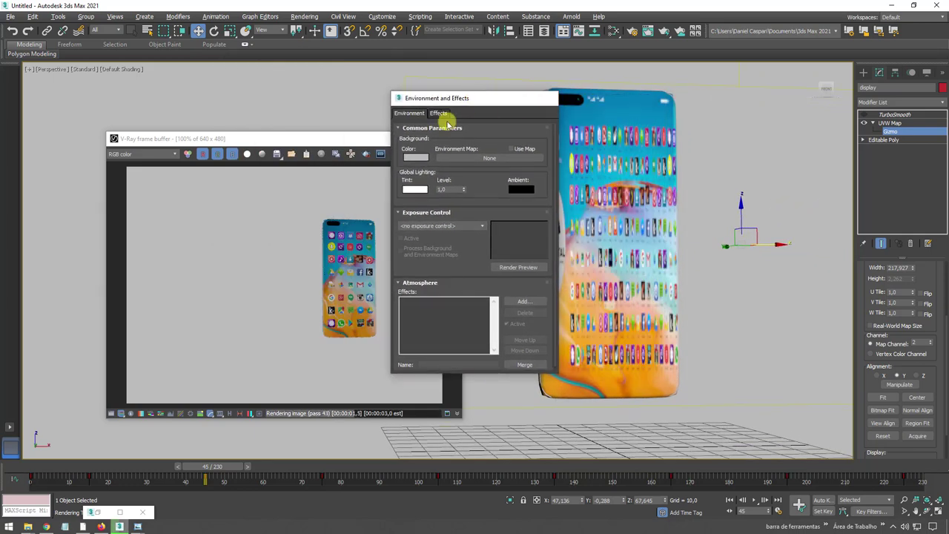
left_click(550, 98)
scroll(516, 218, "up", 3)
scroll(462, 215, "up", 2)
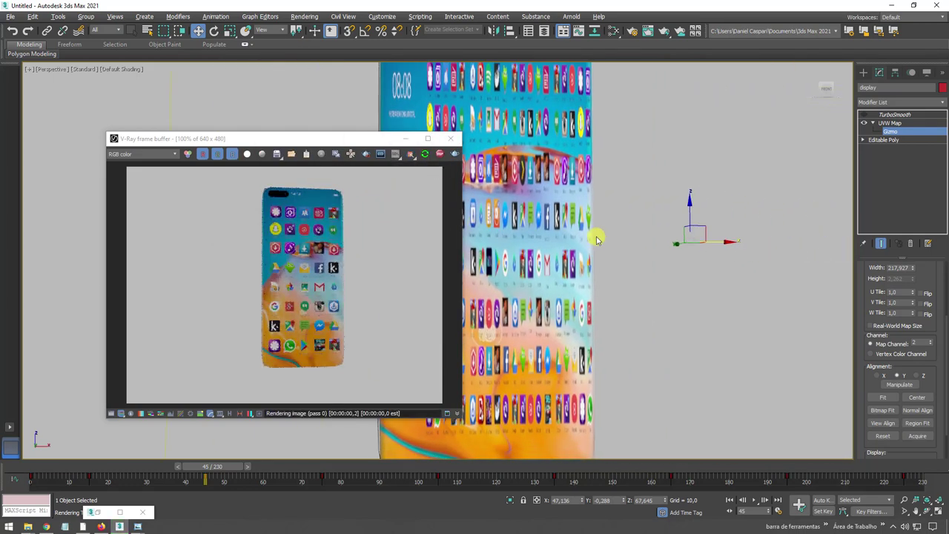
scroll(597, 239, "down", 3)
scroll(589, 247, "up", 3)
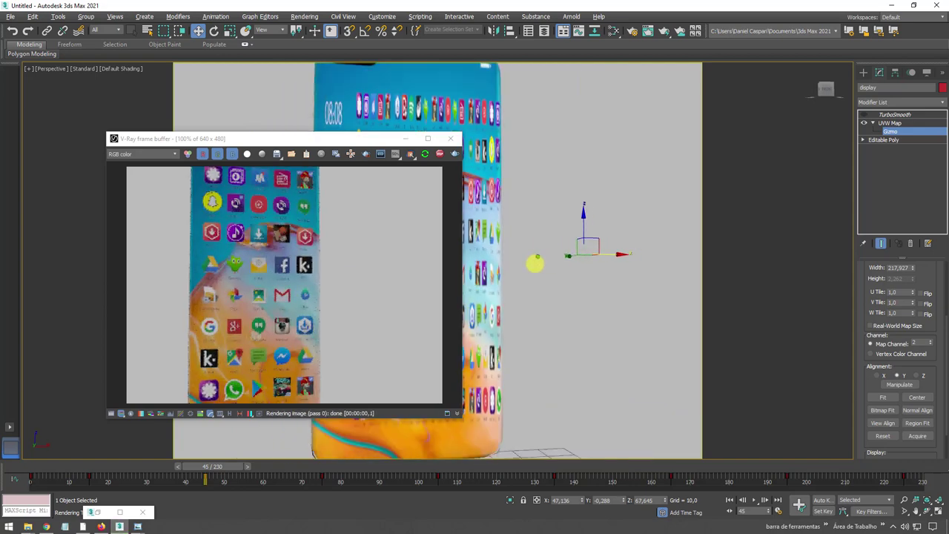
scroll(535, 262, "down", 3)
mouse_move(217, 469)
left_mouse_down()
mouse_move(110, 470)
mouse_move(733, 466)
mouse_move(71, 470)
left_mouse_up()
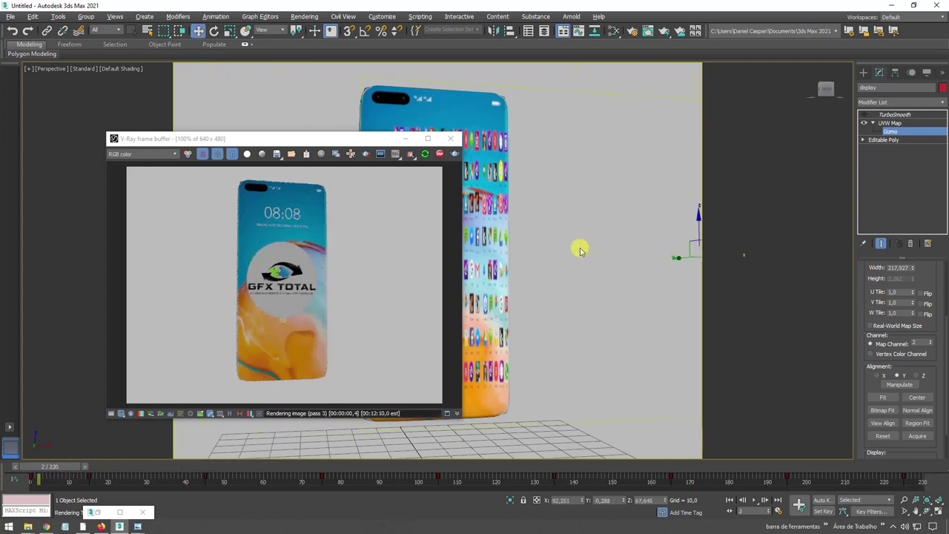
Set the environment background colour to white in Environment and Effects
left_click(305, 16)
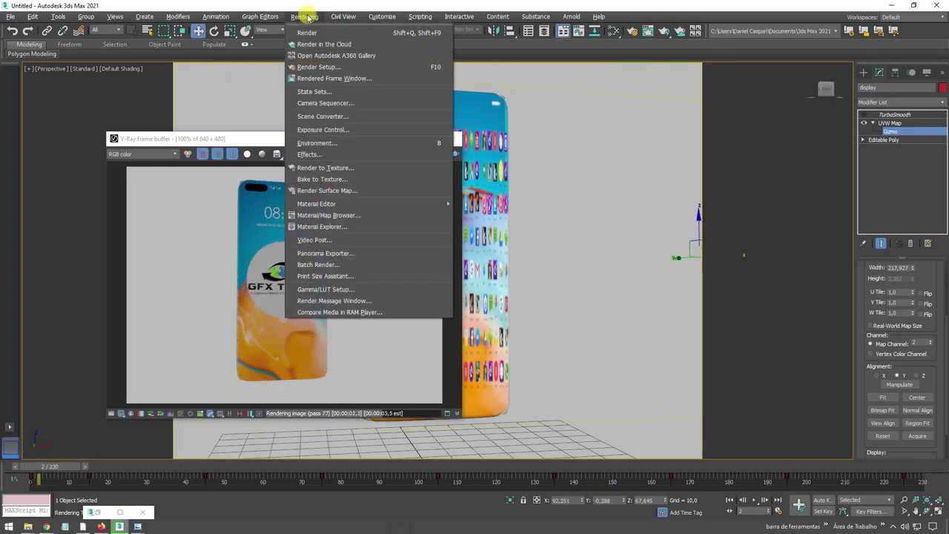
left_click(310, 16)
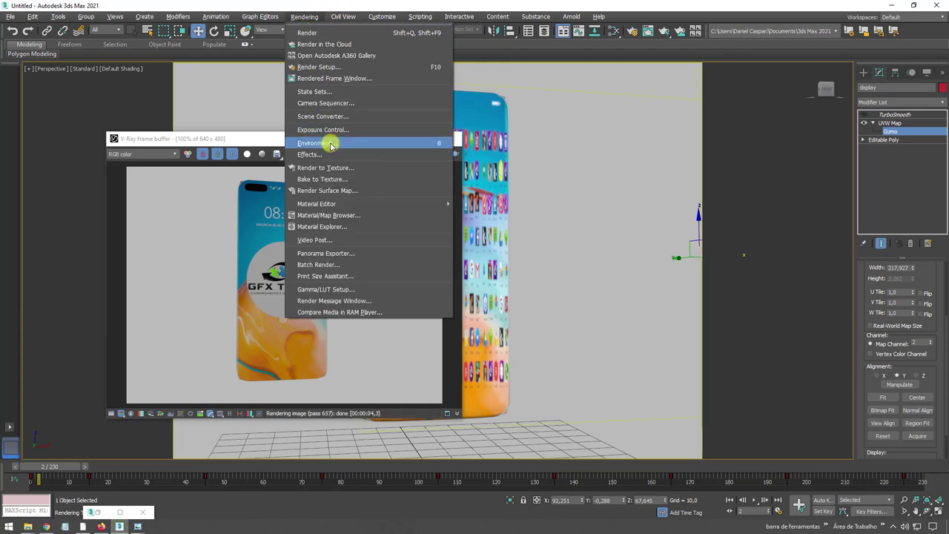
left_click(332, 140)
left_click(418, 157)
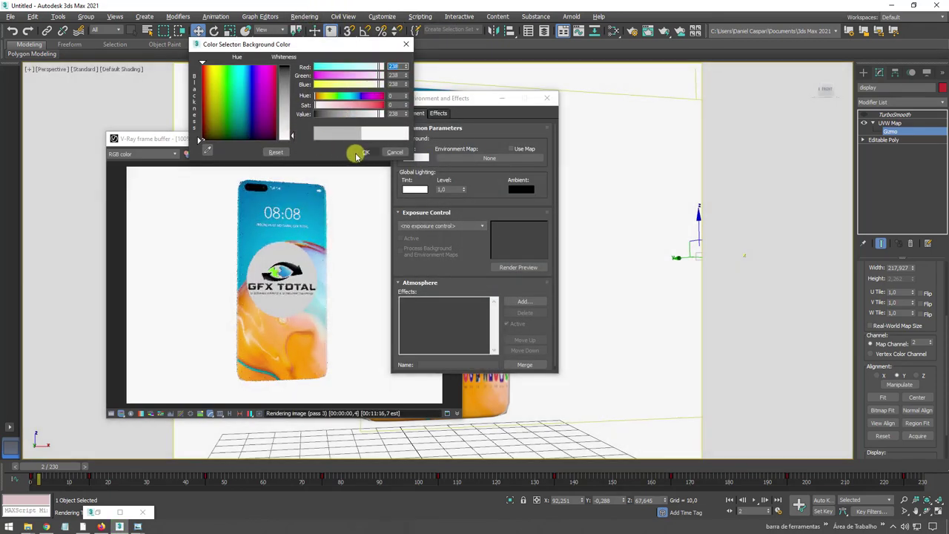
left_click(365, 151)
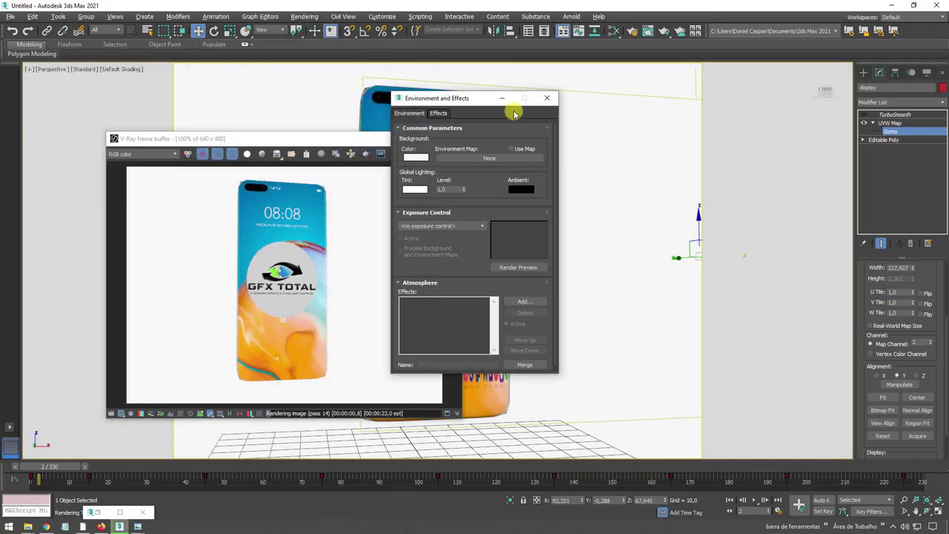
left_click(546, 99)
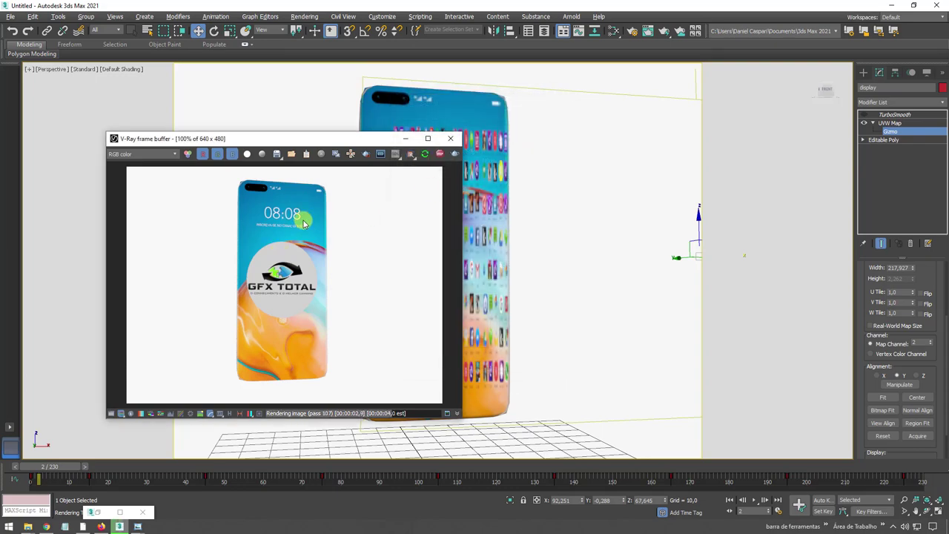
Minimise the V-Ray frame buffer and reframe the phone in the viewport
scroll(533, 230, "up", 2)
scroll(529, 223, "up", 3)
scroll(621, 270, "up", 3)
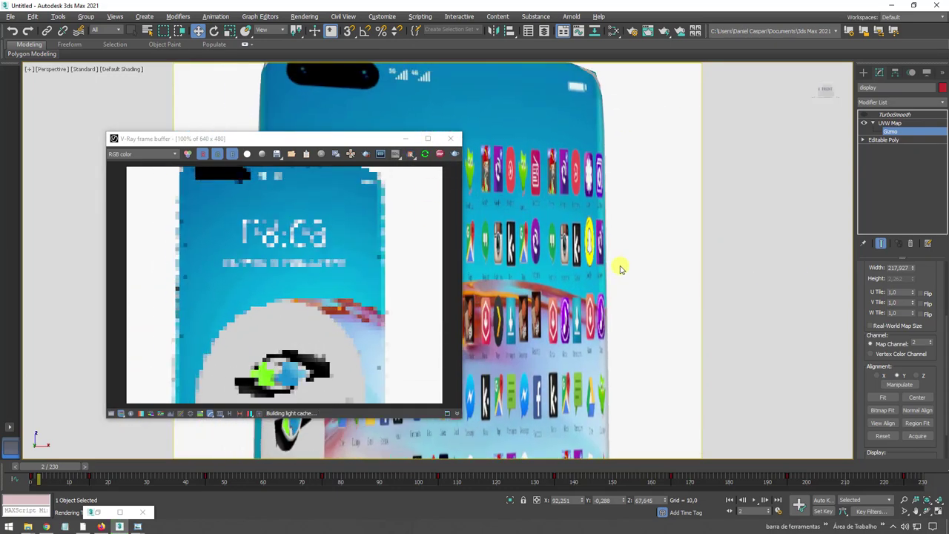
scroll(622, 269, "up", 3)
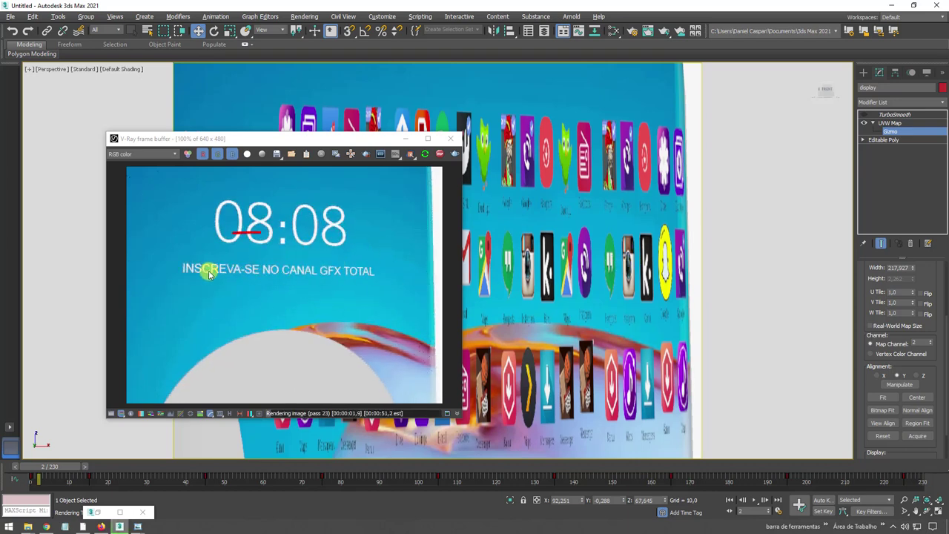
left_click_drag(208, 270, 192, 275)
scroll(621, 296, "down", 2)
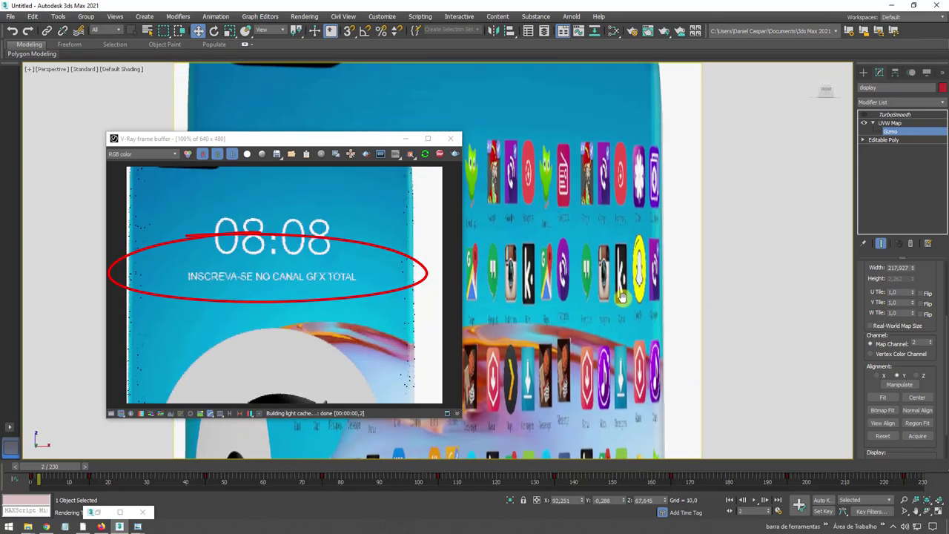
scroll(622, 297, "up", 3)
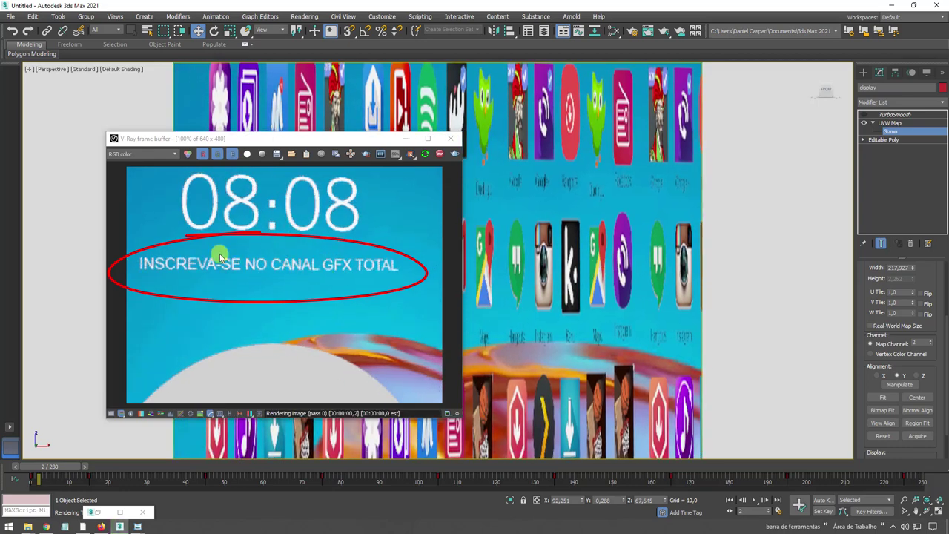
scroll(528, 275, "down", 2)
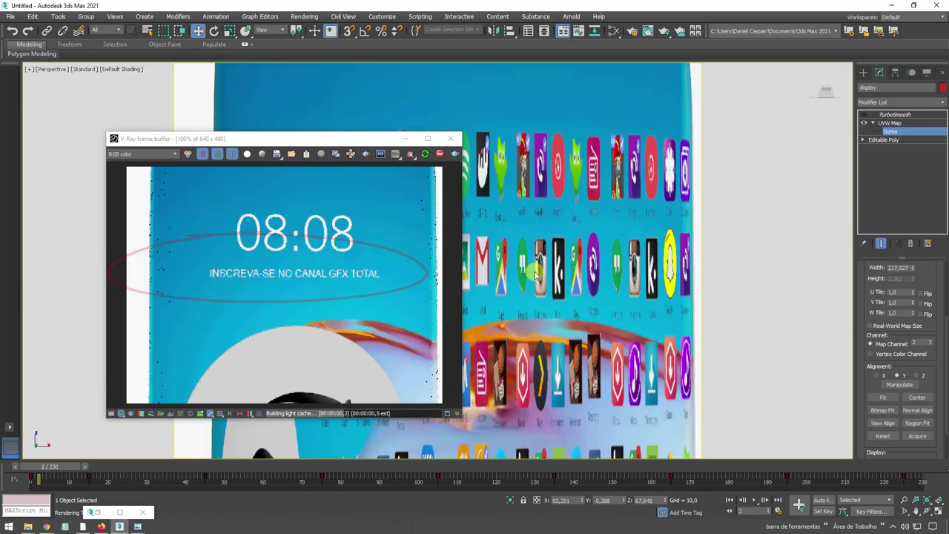
scroll(519, 267, "down", 2)
scroll(510, 263, "down", 1)
middle_click_drag(510, 264, 474, 215)
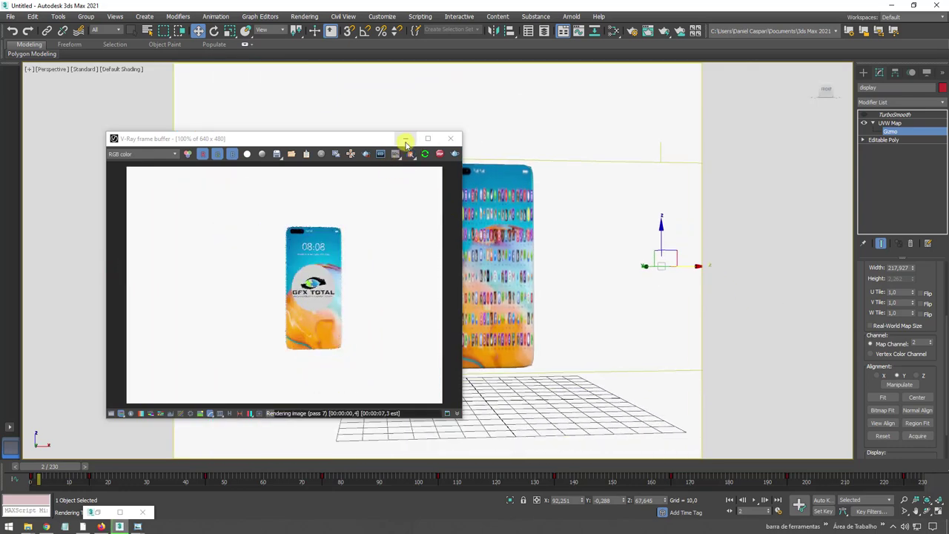
left_click(405, 138)
middle_click_drag(499, 256, 433, 256)
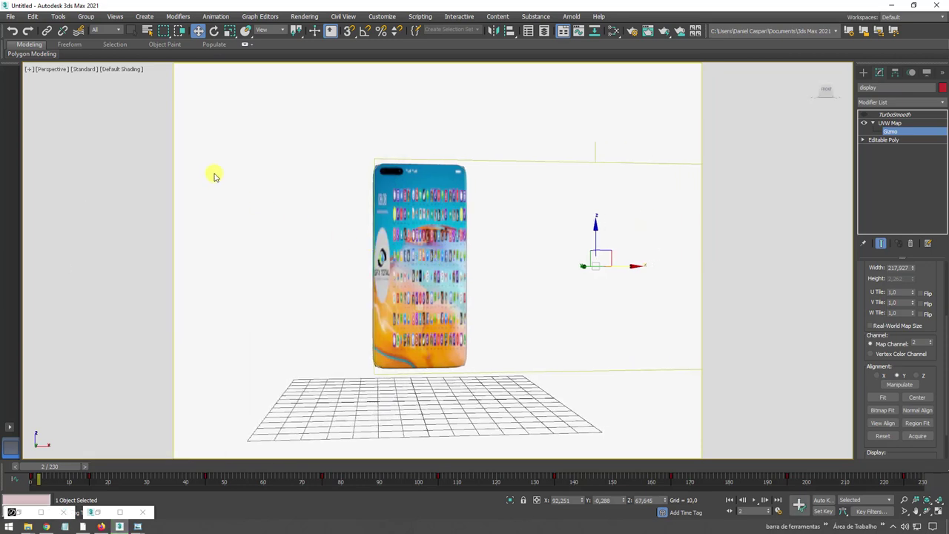
Set the perspective viewport background to Solid Color
mouse_move(330, 165)
middle_mouse_down("alt")
mouse_move(275, 170)
mouse_move(267, 160)
middle_mouse_up("alt")
left_click(113, 16)
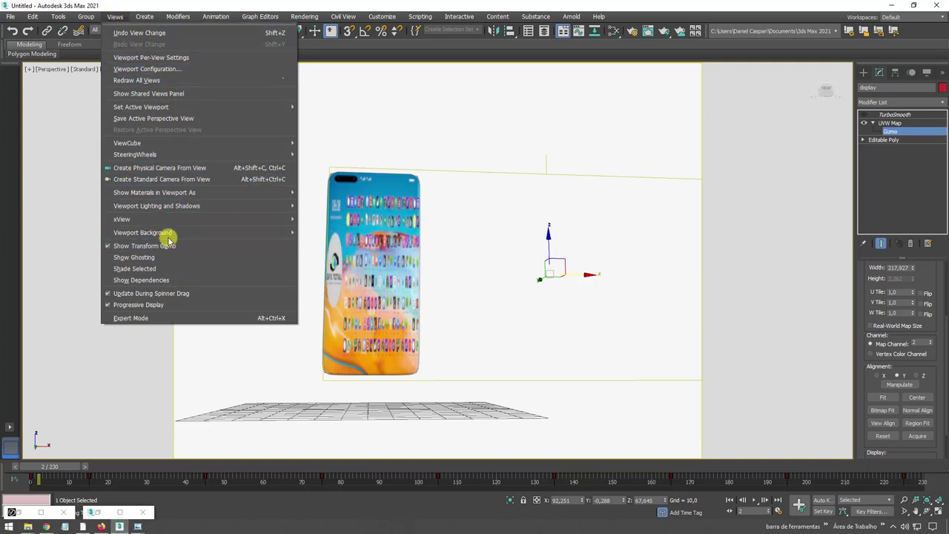
mouse_move(141, 232)
left_click(330, 244)
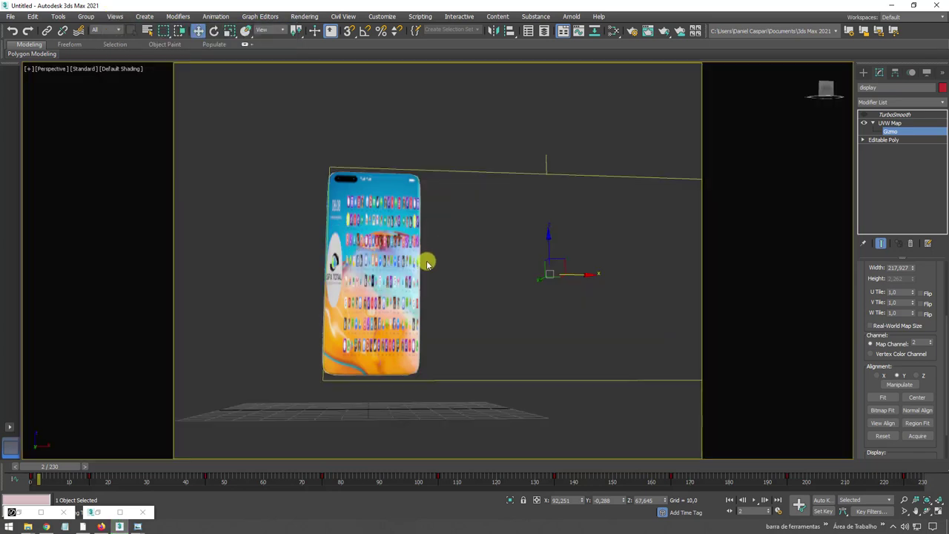
Return the timeline to frame 0, switch to Select and Move, and orbit to face the phone
middle_click_drag(423, 260, 476, 270, "alt")
scroll(476, 270, "up", 2)
scroll(545, 274, "down", 3)
mouse_move(545, 273)
middle_mouse_down("alt")
mouse_move(540, 307)
mouse_move(453, 426)
middle_mouse_up("alt")
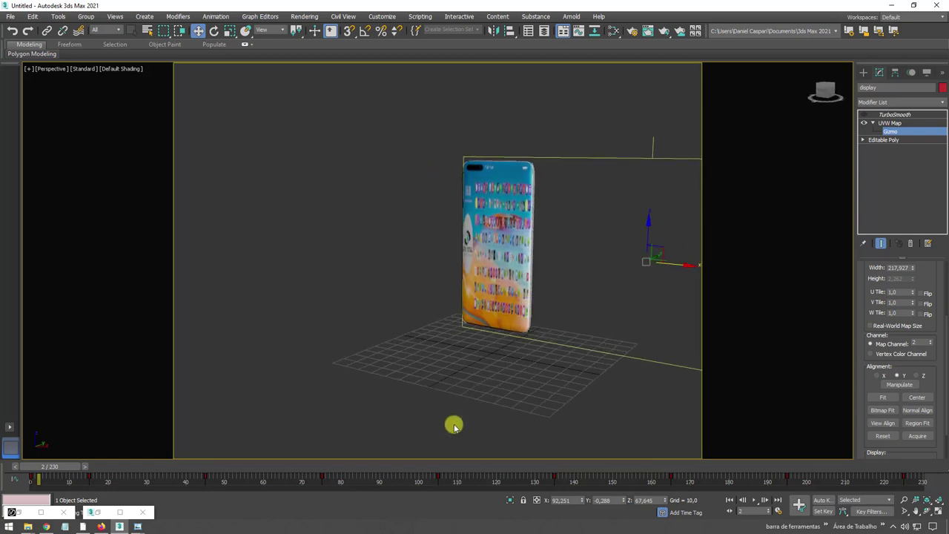
mouse_move(75, 472)
left_mouse_down()
mouse_move(529, 462)
mouse_move(2, 472)
left_mouse_up()
key("w")
middle_click_drag(343, 297, 399, 292, "alt")
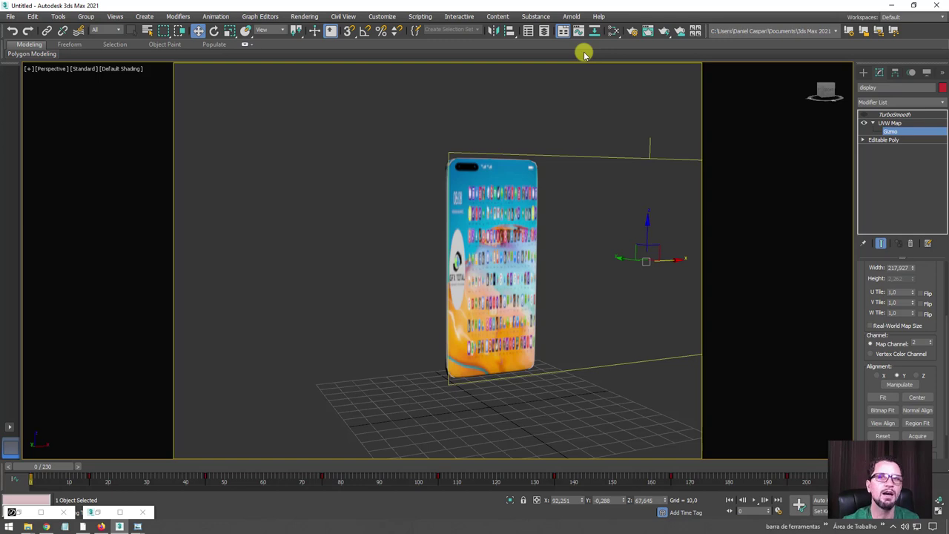
Open the Slate Material Editor and select Material #28 in the node view
left_click(615, 30)
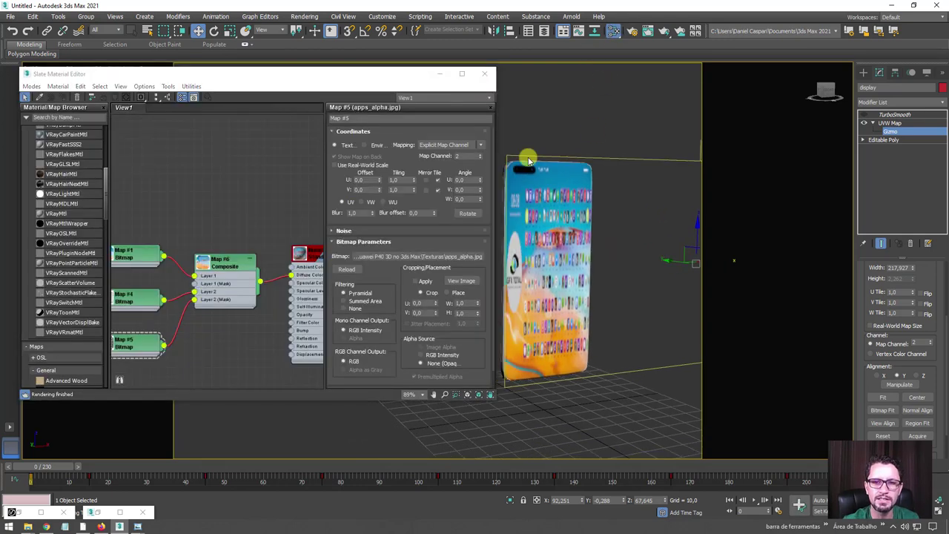
scroll(212, 185, "up", 1)
left_click_drag(207, 220, 159, 221)
left_click(274, 214)
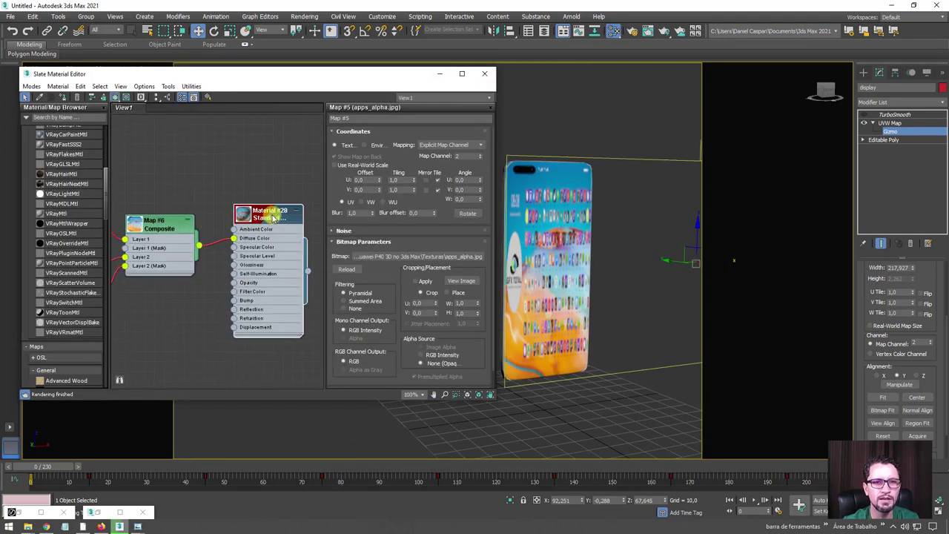
Set Material #28's Blinn Specular Level to 111 and Glossiness to 60
mouse_move(595, 218)
middle_mouse_down("alt")
mouse_move(595, 238)
mouse_move(501, 226)
middle_mouse_up("alt")
scroll(595, 238, "up", 3)
scroll(595, 238, "up", 3)
scroll(501, 226, "down", 3)
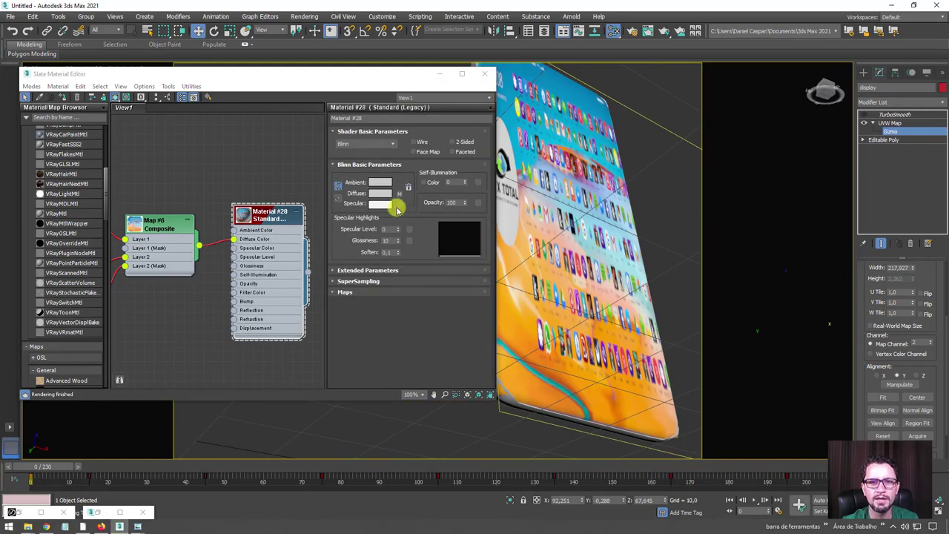
type("70")
key("Tab")
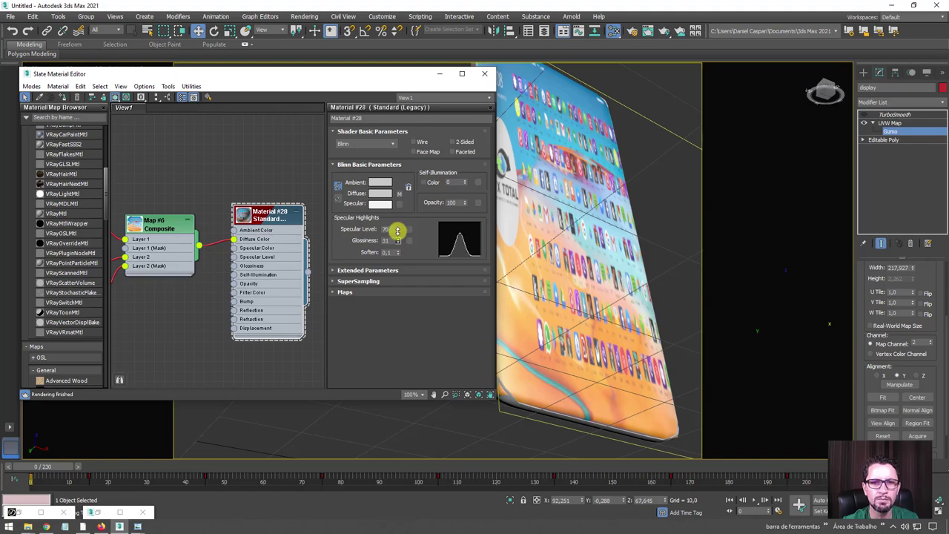
left_click_drag(397, 231, 399, 232)
middle_click_drag(573, 246, 620, 223, "alt")
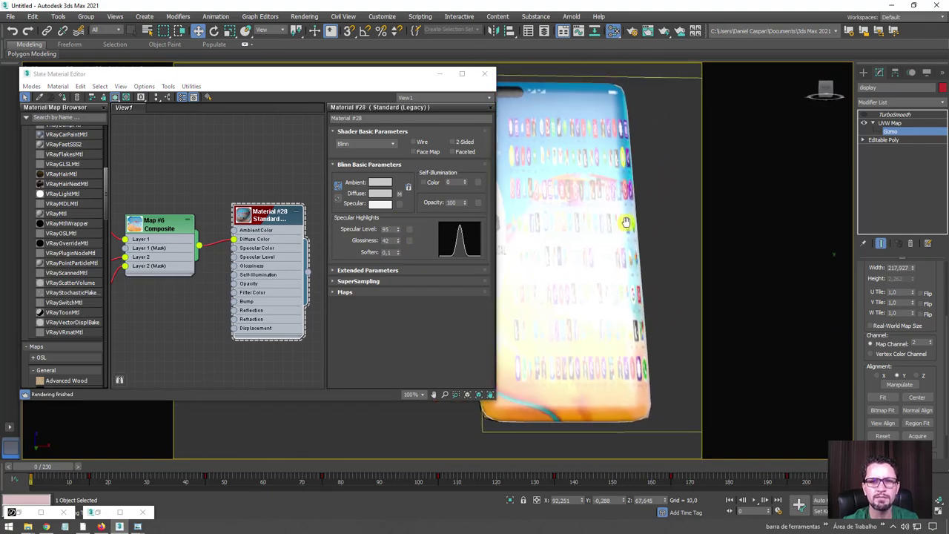
middle_click_drag(621, 223, 630, 218, "alt")
left_click_drag(399, 231, 417, 239)
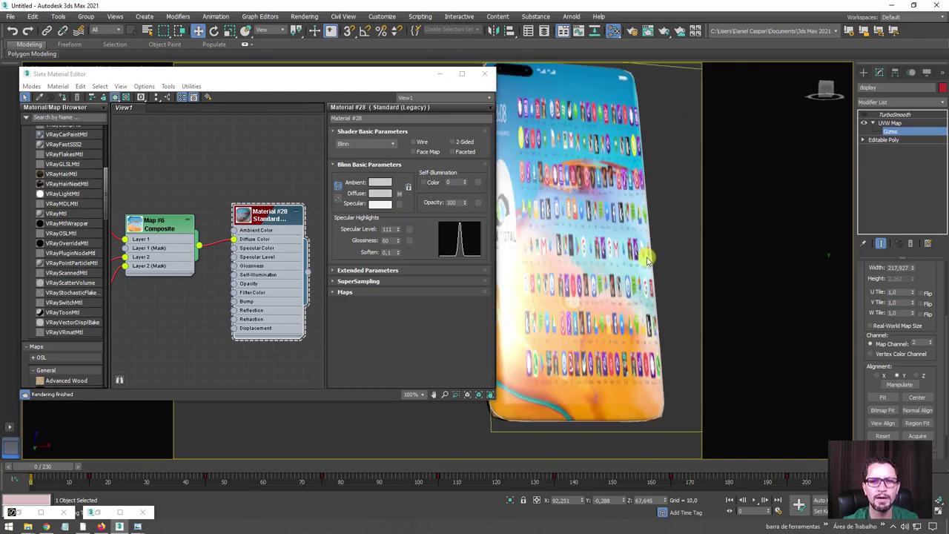
middle_click_drag(646, 260, 624, 288, "alt")
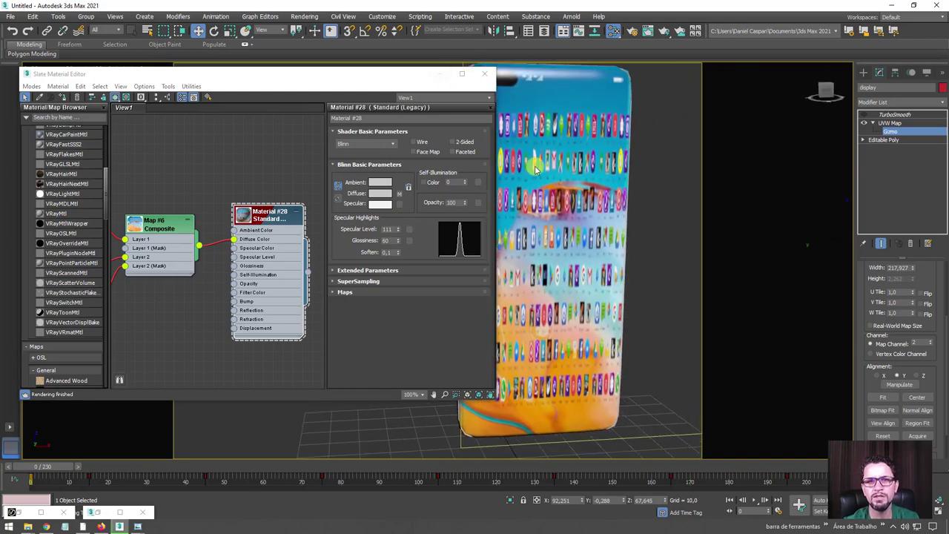
scroll(535, 169, "down", 3)
mouse_move(536, 245)
middle_mouse_down()
mouse_move(557, 268)
mouse_move(657, 277)
middle_mouse_up()
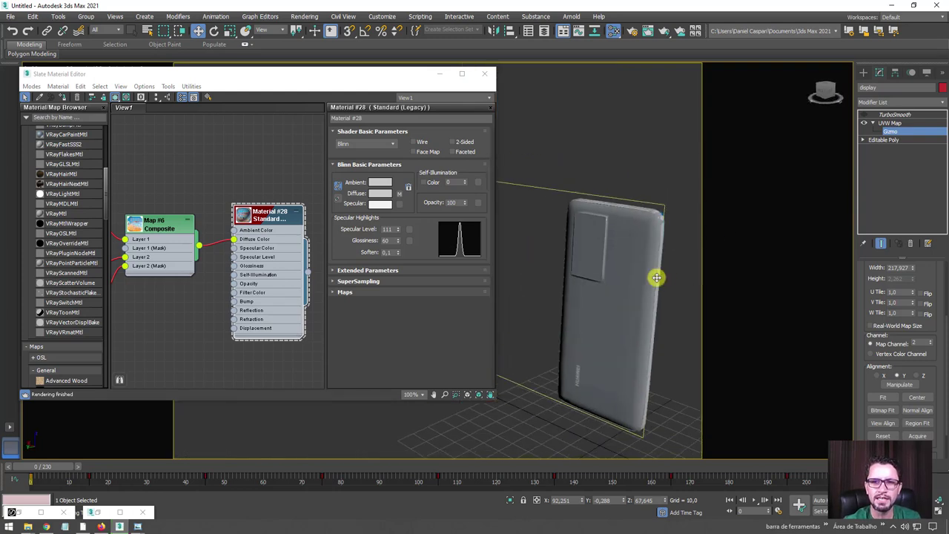
Minimize the material editor and recentre the phone in the viewport
left_click(440, 74)
middle_click_drag(640, 245, 471, 230)
scroll(470, 228, "up", 3)
Delete the UVW Map modifier from the phone back
scroll(513, 222, "down", 2)
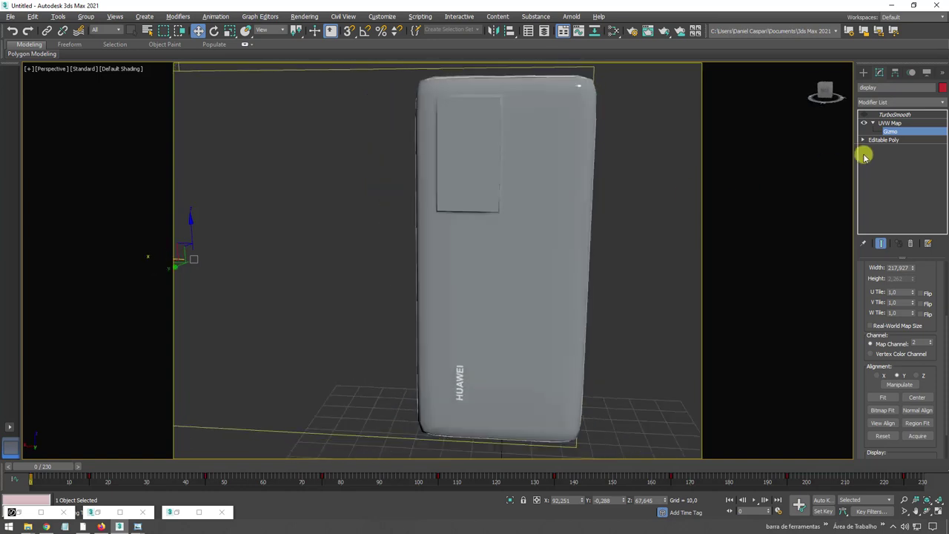
left_click(890, 124)
left_click(873, 122)
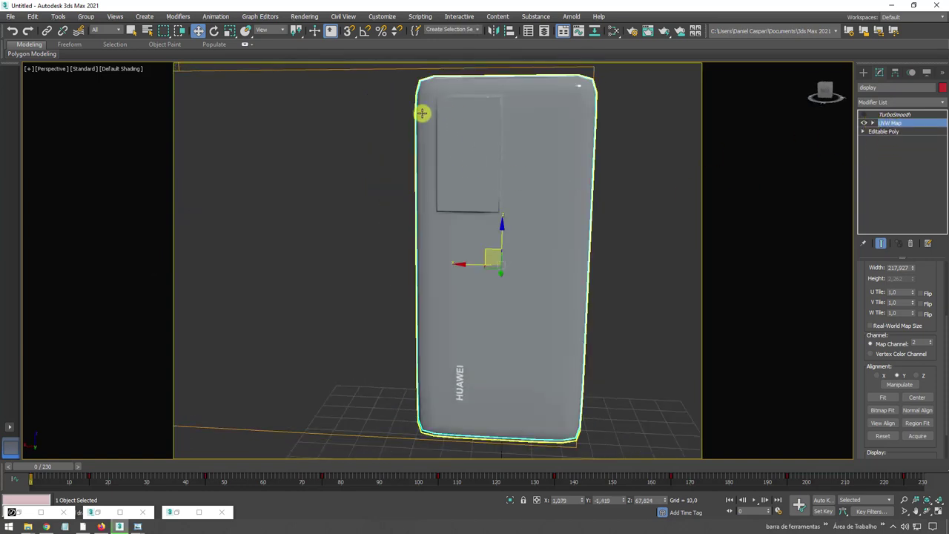
key("Delete")
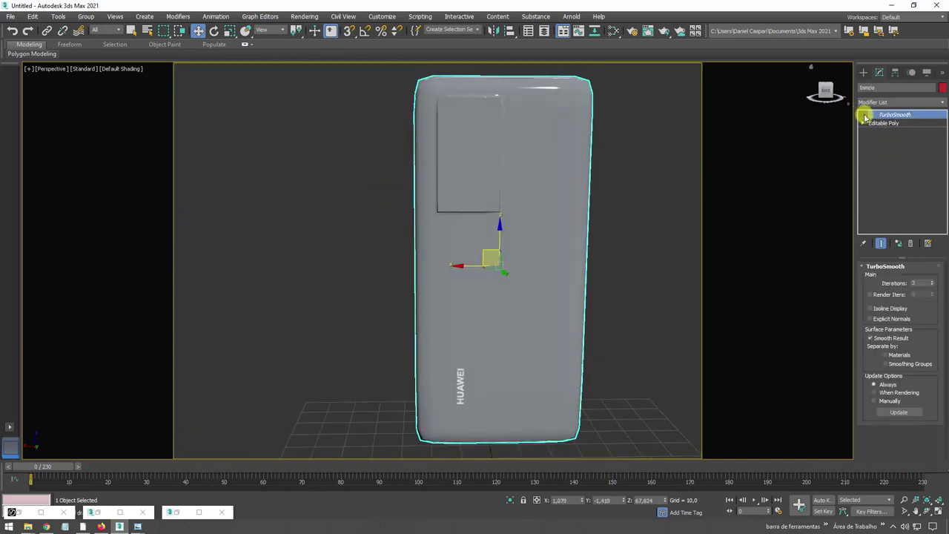
View the back cover at an angle, turn off smoothing and enter Polygon level
middle_click_drag(611, 218, 403, 138, "alt")
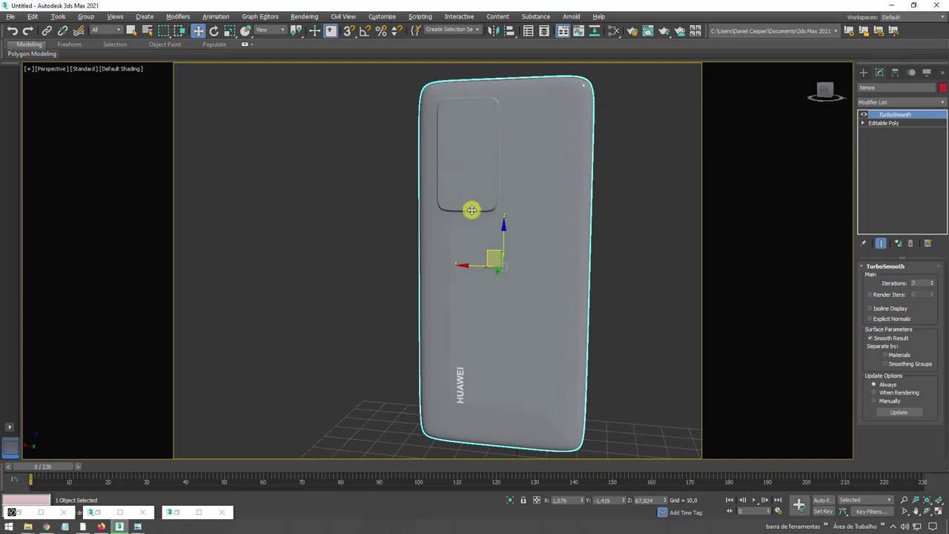
middle_click_drag(471, 210, 414, 151, "alt")
scroll(478, 170, "up", 1)
scroll(445, 193, "up", 2)
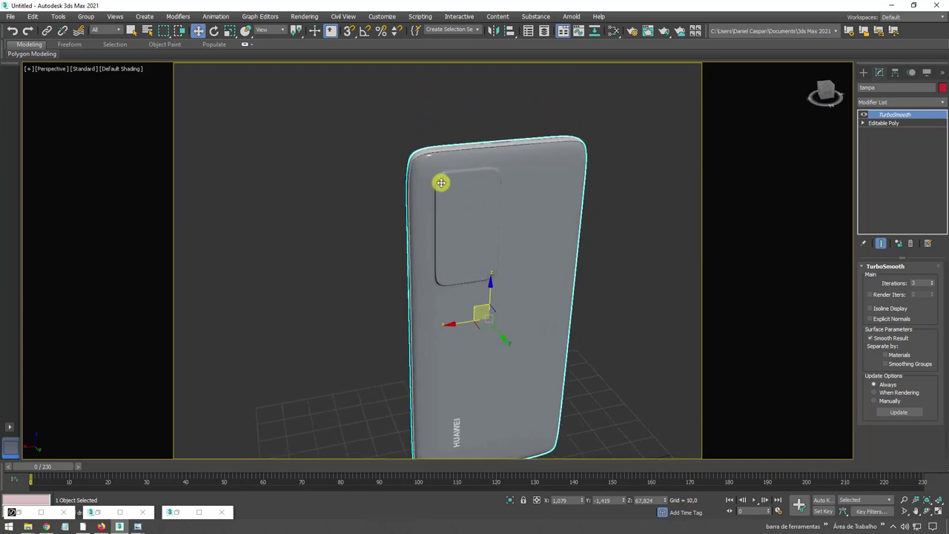
scroll(460, 267, "up", 2)
scroll(462, 282, "up", 2)
left_click(864, 117)
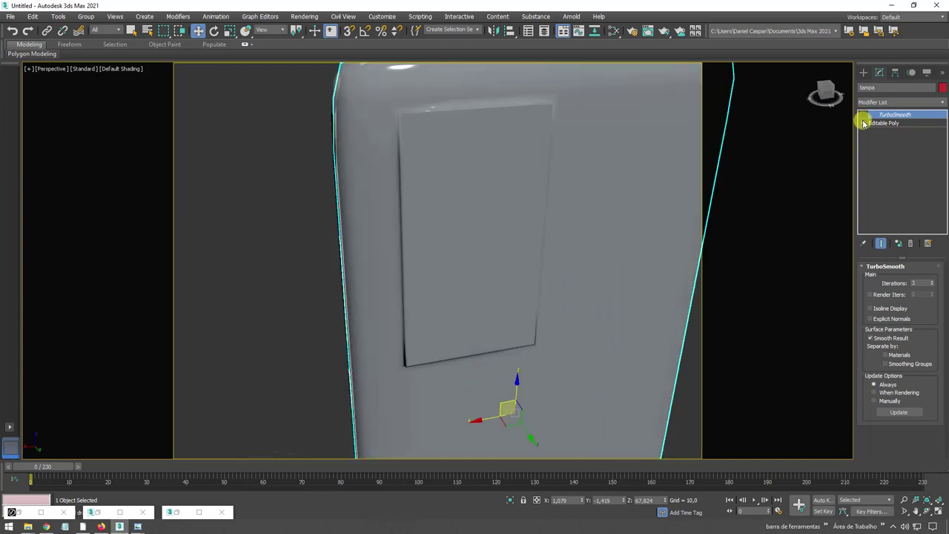
left_click(884, 158)
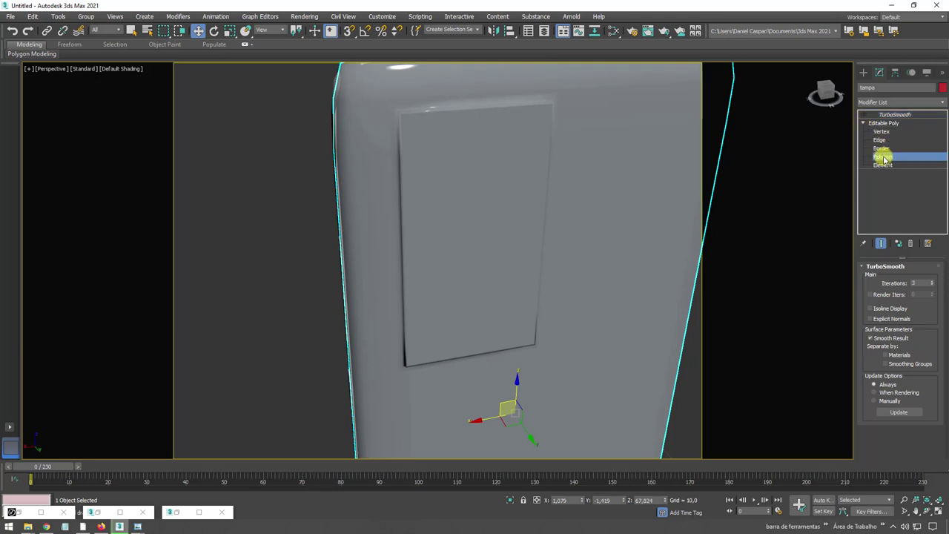
Select the camera-bump polygons and Grow them three times to the 54-polygon block
left_click_drag(494, 226, 492, 269)
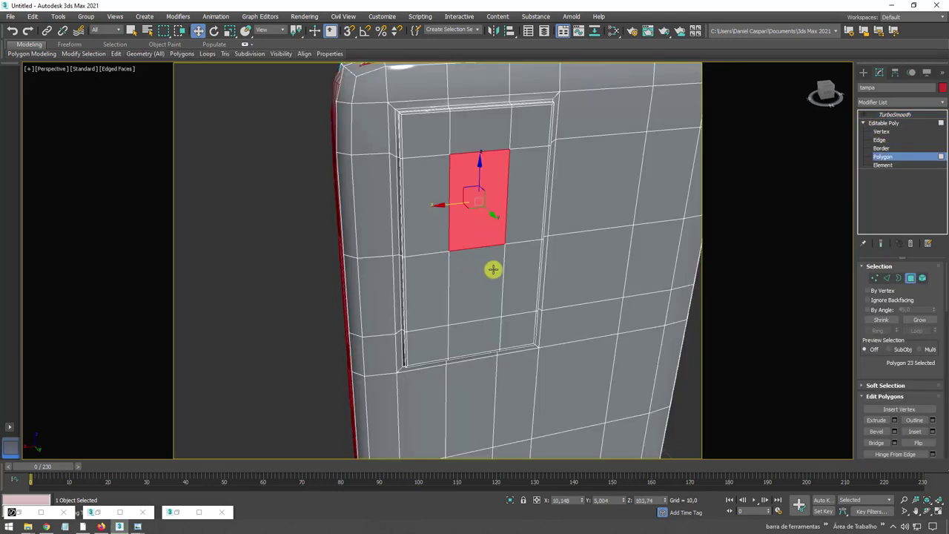
middle_click_drag(491, 269, 477, 275, "alt")
left_click(920, 319)
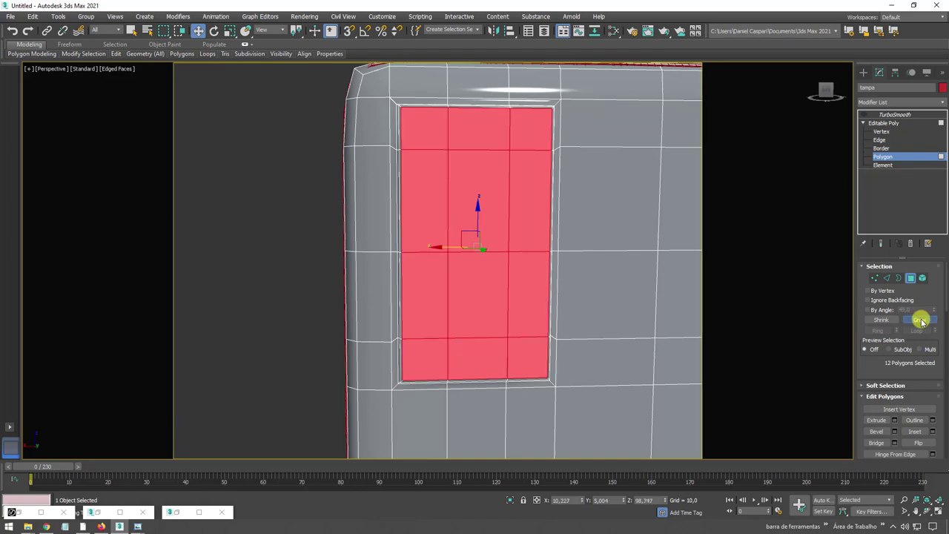
left_click(920, 320)
left_click(920, 319)
mouse_move(766, 275)
middle_mouse_down("alt")
mouse_move(572, 237)
mouse_move(455, 201)
mouse_move(618, 74)
middle_mouse_up("alt")
scroll(507, 215, "down", 3)
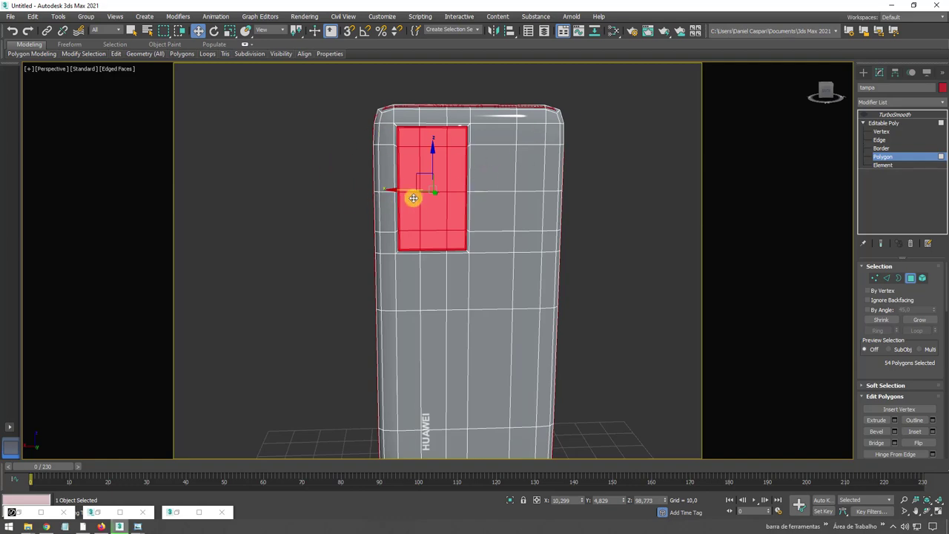
mouse_move(413, 197)
middle_mouse_down("alt")
mouse_move(449, 197)
mouse_move(638, 71)
middle_mouse_up("alt")
Clone Material #28 into a new Material #29 in the Slate editor
left_click(613, 33)
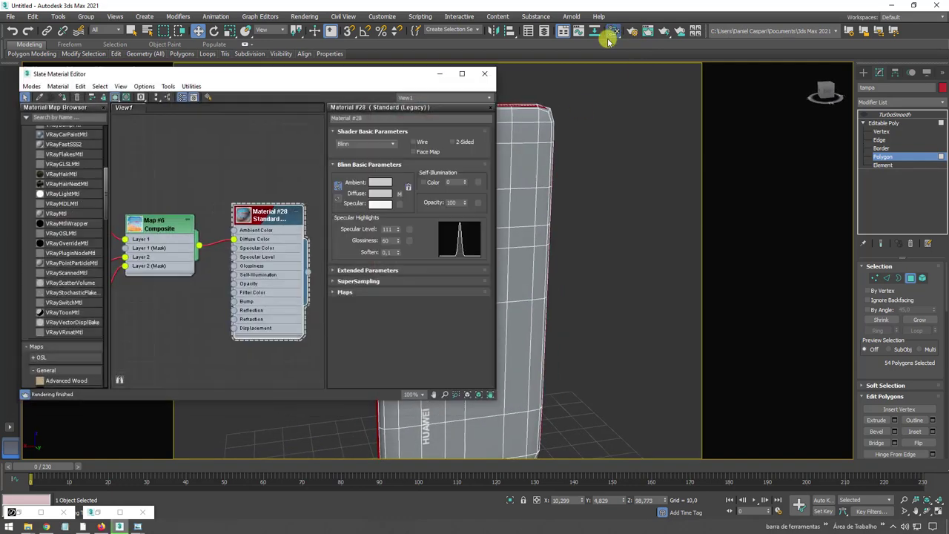
scroll(248, 193, "down", 2)
middle_click_drag(201, 290, 252, 215)
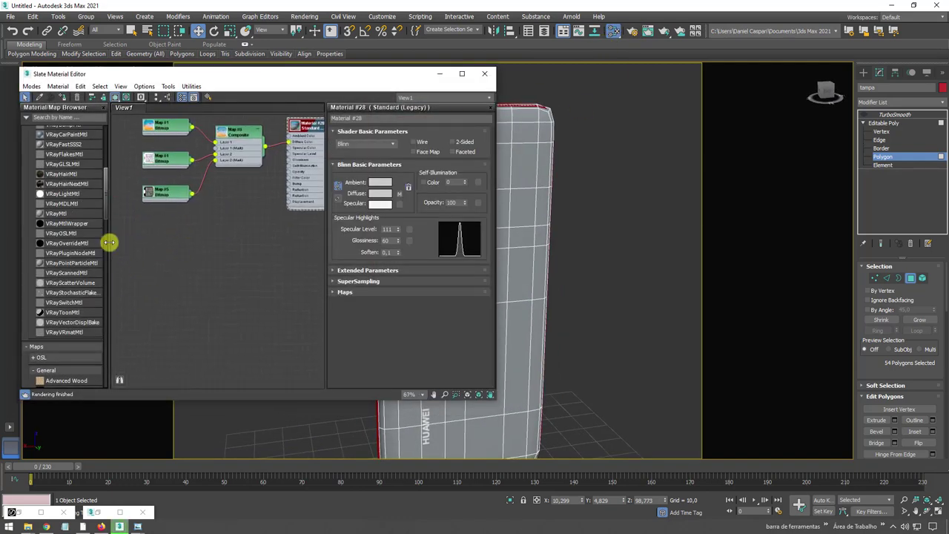
mouse_move(317, 125)
left_mouse_down("shift")
mouse_move(304, 232)
mouse_move(247, 245)
left_mouse_up("shift")
Assign Material #29 to the selected camera-block polygons
middle_click_drag(675, 232, 547, 238)
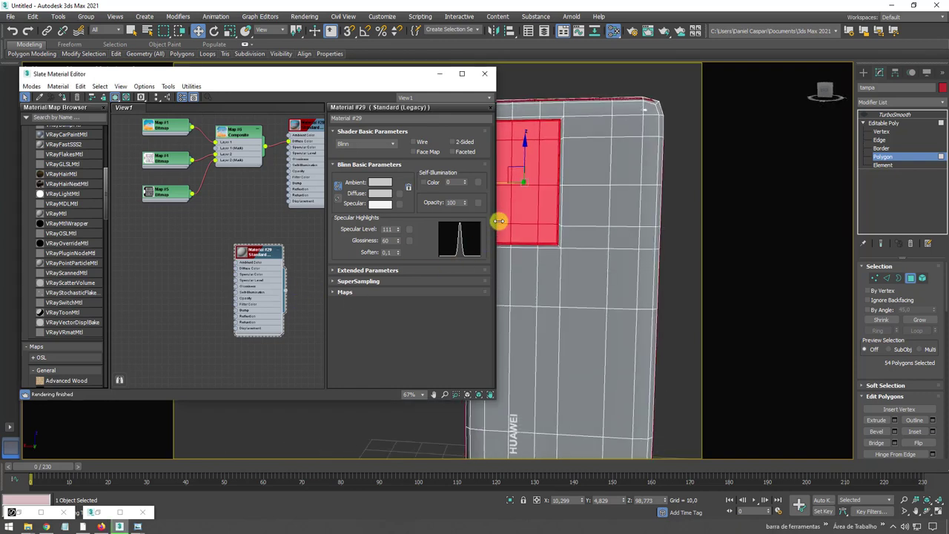
left_click_drag(286, 292, 519, 190)
left_click_drag(286, 293, 518, 197)
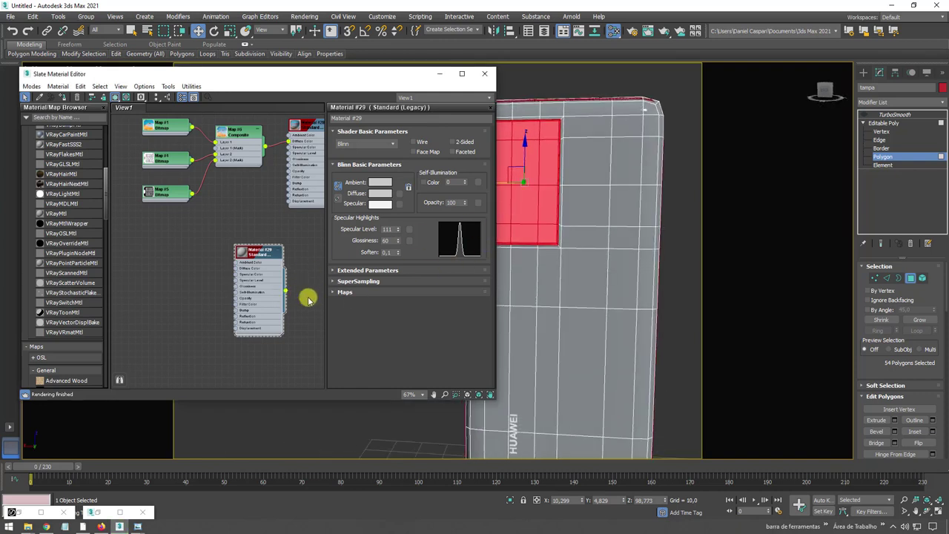
middle_click_drag(579, 225, 557, 229)
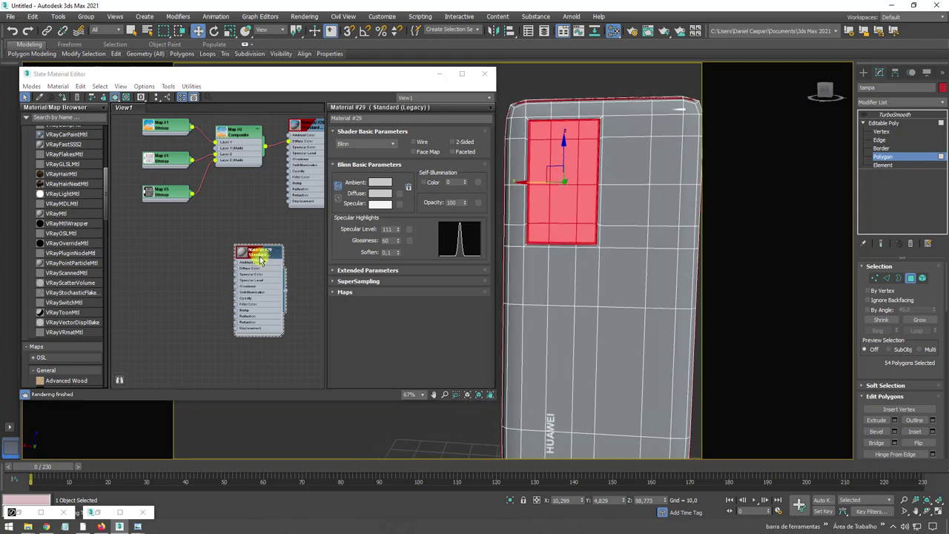
Add the Huawei-P40-Pro-câmera image as a bitmap wired into Material #29's Diffuse Color
left_click(116, 99)
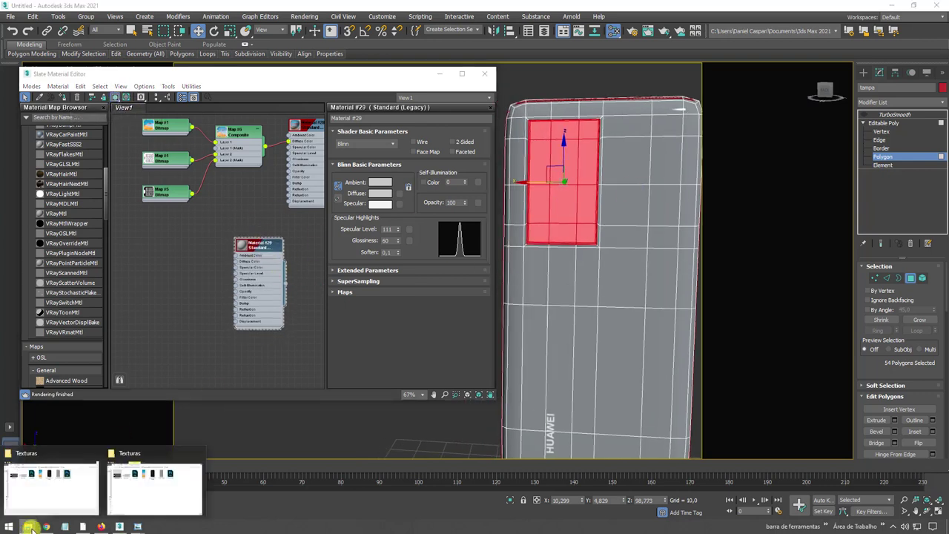
left_click(155, 485)
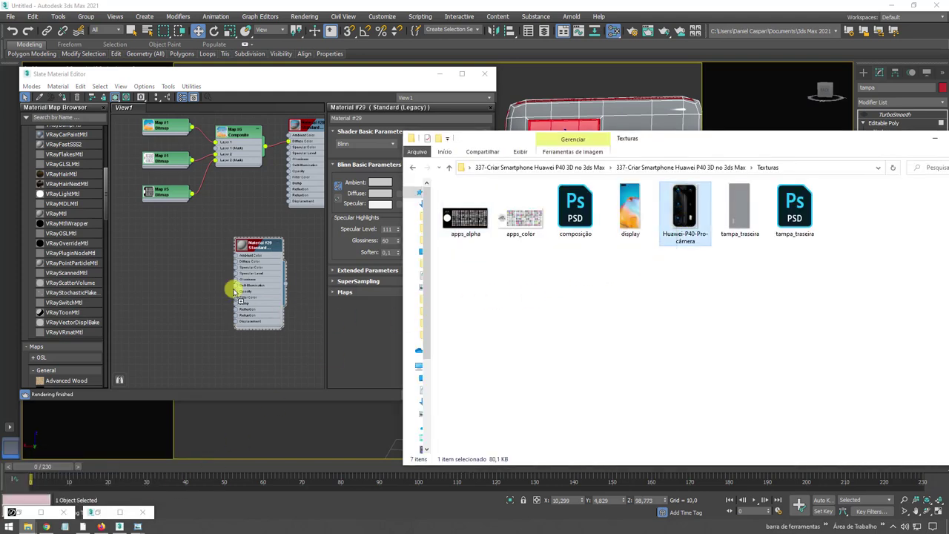
left_click_drag(686, 220, 195, 259)
left_click(220, 265)
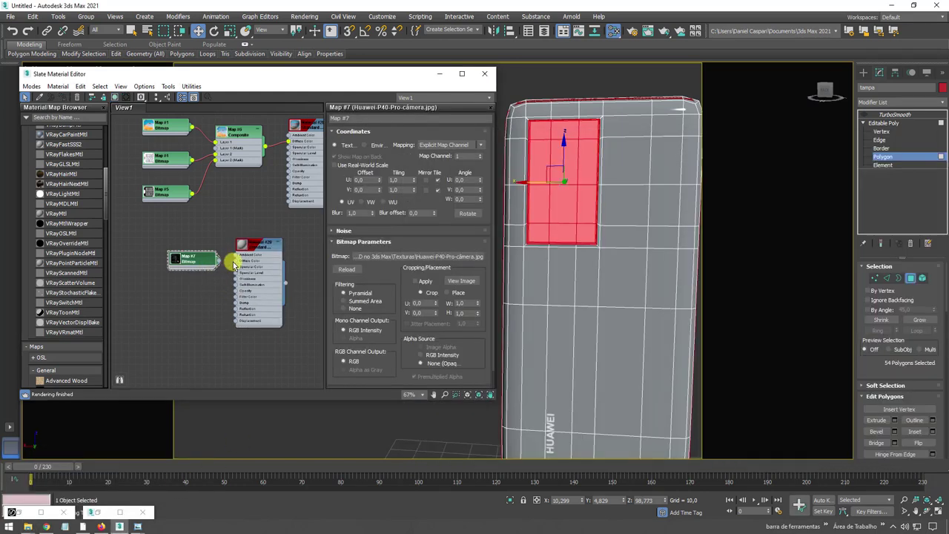
left_click_drag(236, 261, 237, 261)
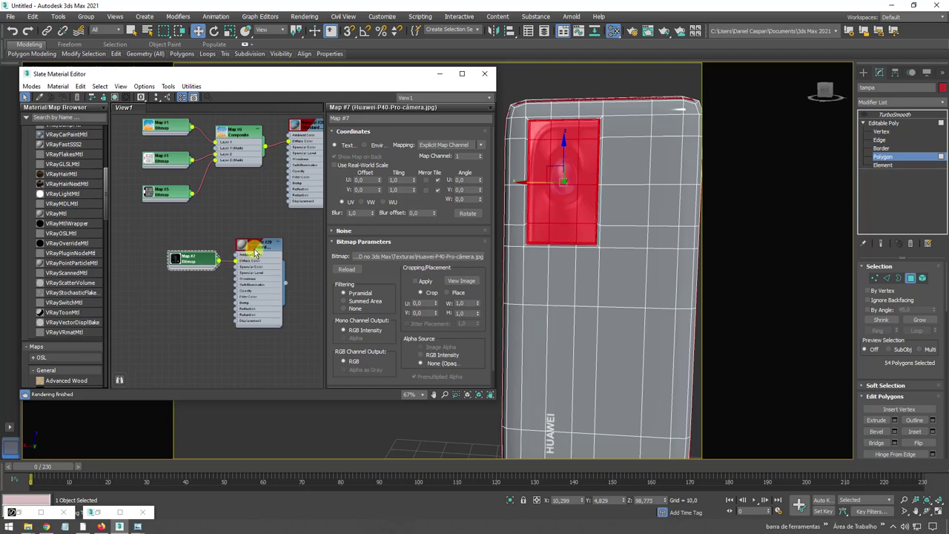
Return to the Editable Poly's Polygon level and open the Modifier List
scroll(606, 232, "down", 1)
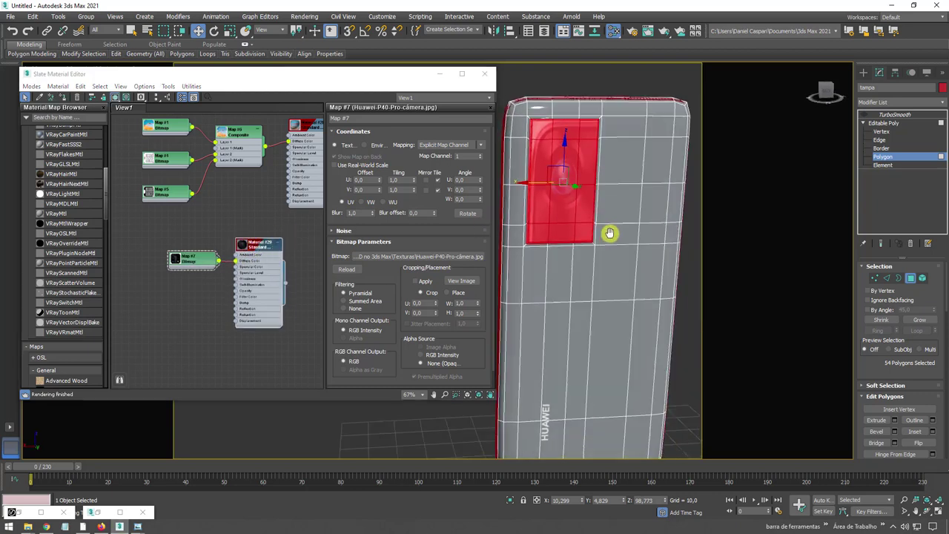
scroll(567, 158, "up", 3)
scroll(608, 243, "up", 1)
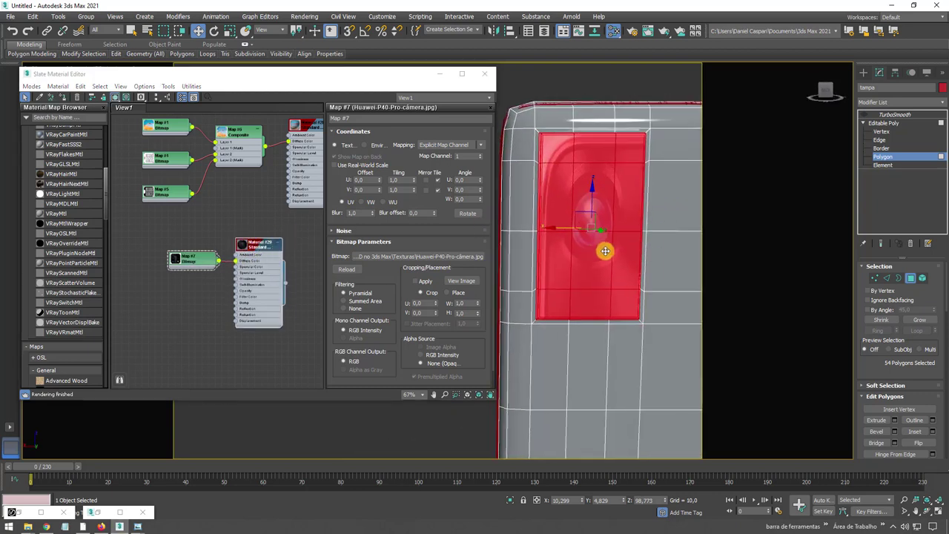
scroll(604, 245, "down", 1)
left_click(891, 124)
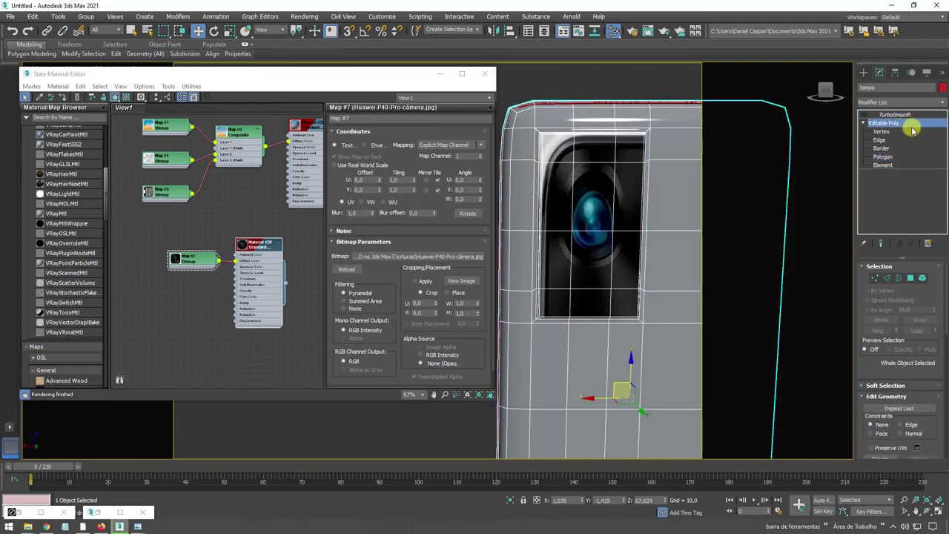
left_click(893, 157)
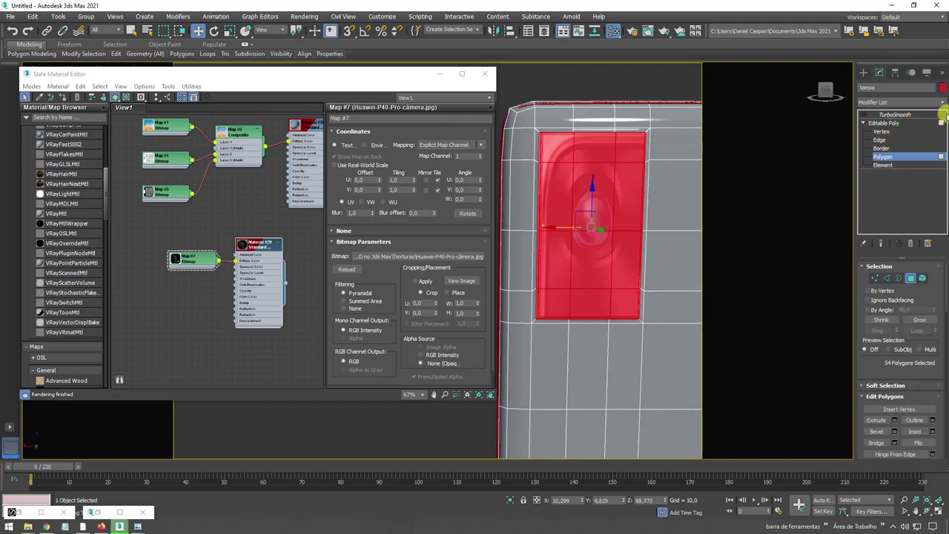
left_click(940, 101)
left_click_drag(945, 141, 911, 430)
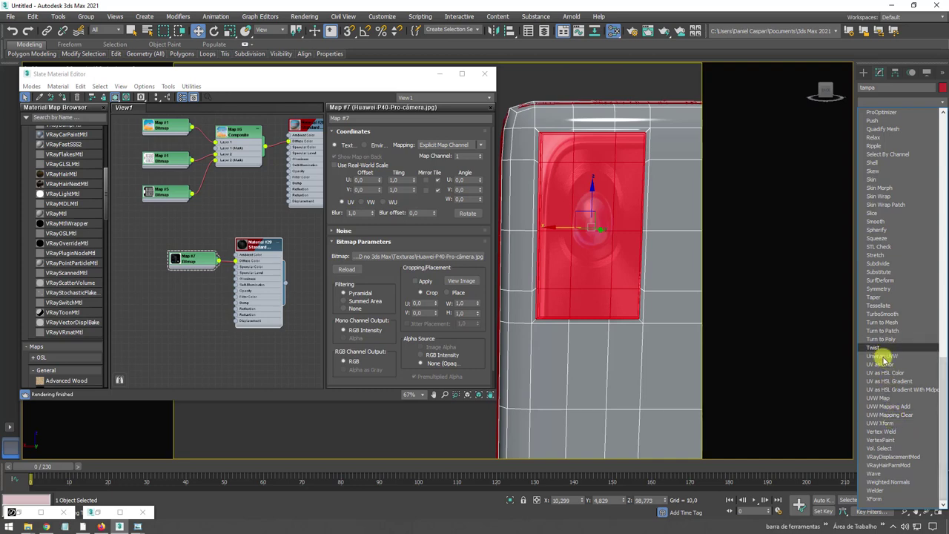
Add a UVW Map modifier to the selection, aligned to Y and fitted
left_click(889, 399)
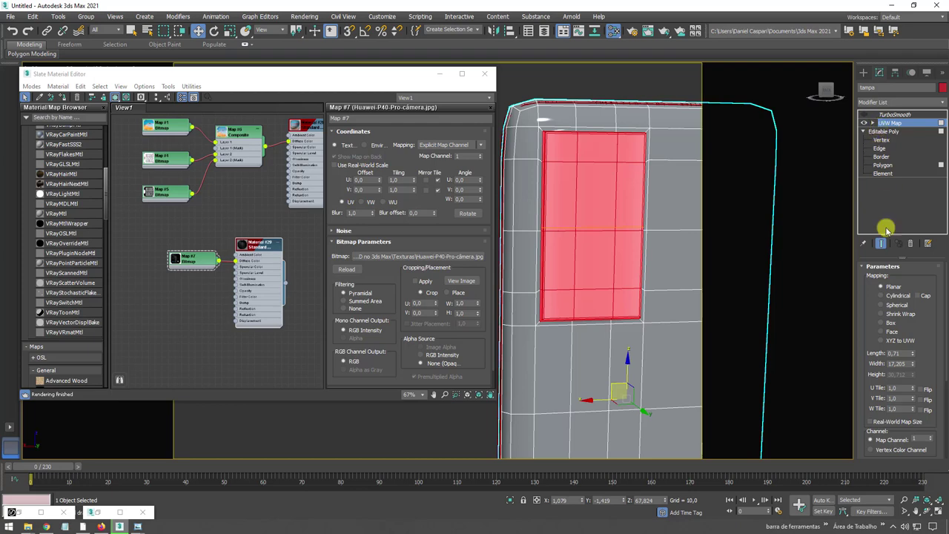
left_click_drag(926, 335, 926, 297)
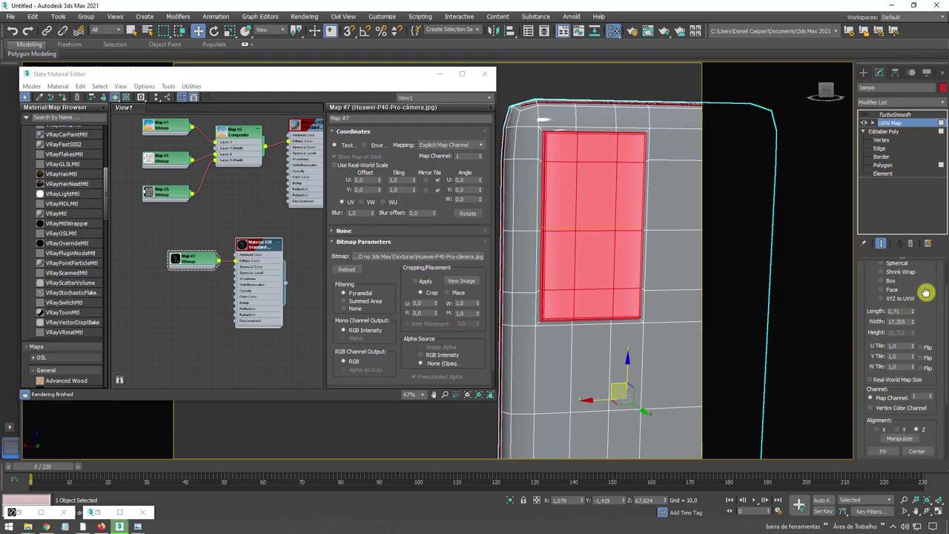
left_click(896, 429)
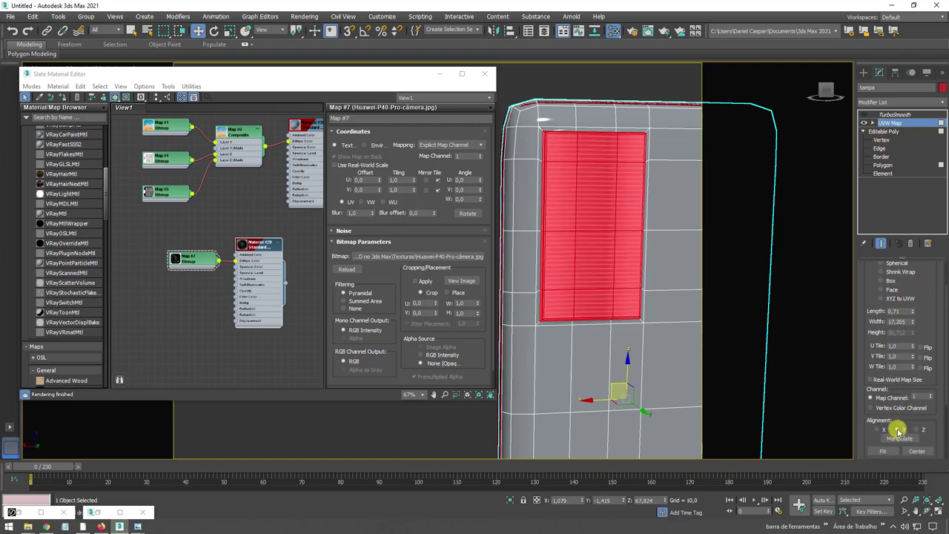
left_click(879, 451)
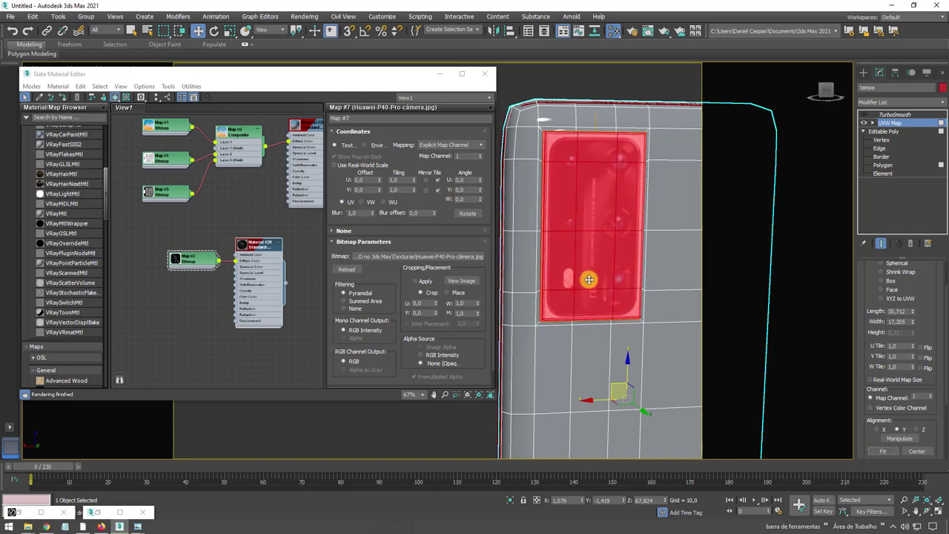
Scale the UVW Map gizmo so the camera image fits the block
left_click(872, 123)
left_click(892, 132)
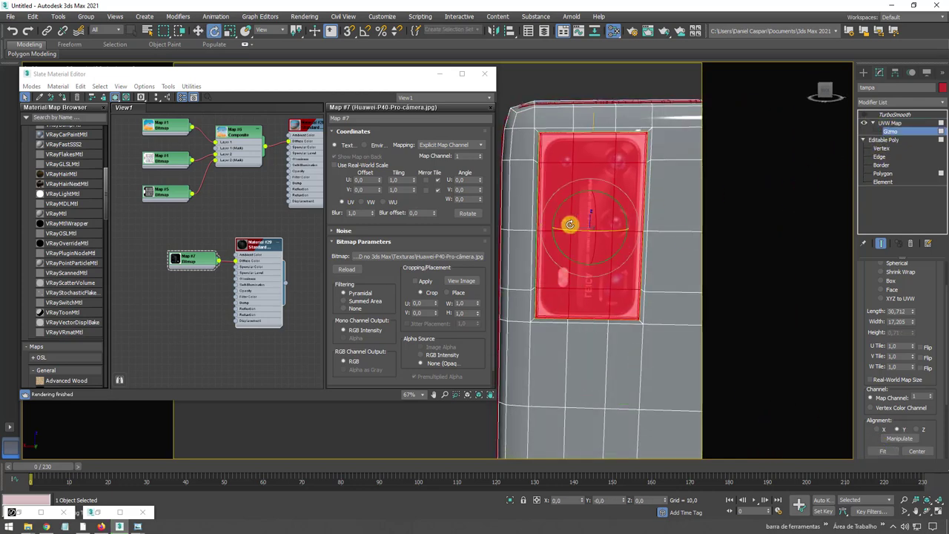
key("r")
left_click_drag(608, 221, 626, 214)
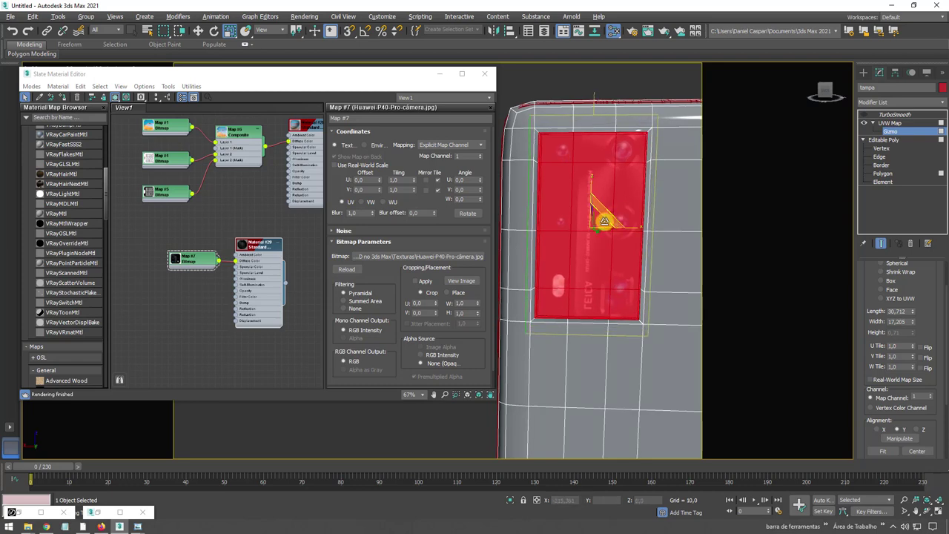
scroll(593, 224, "up", 4)
scroll(596, 240, "down", 2)
left_click_drag(597, 239, 594, 243)
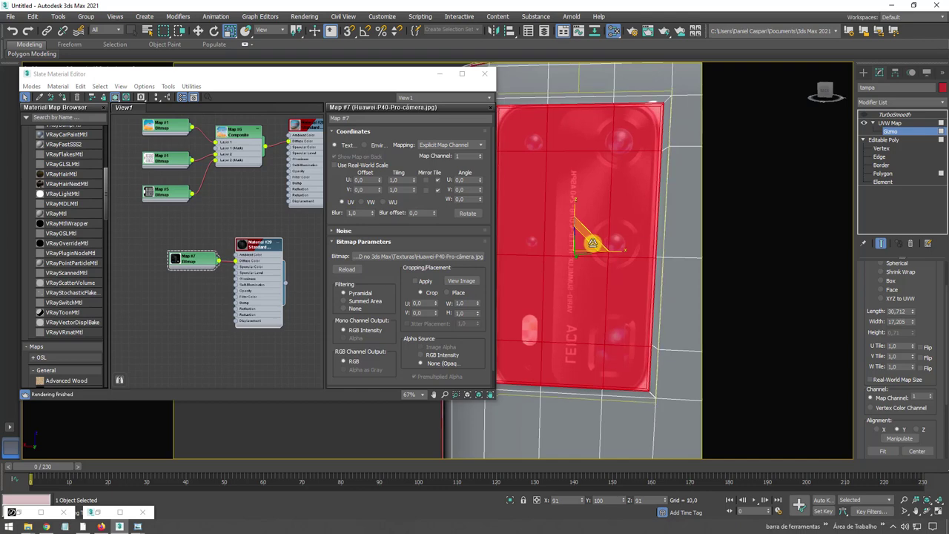
left_click_drag(594, 243, 591, 244)
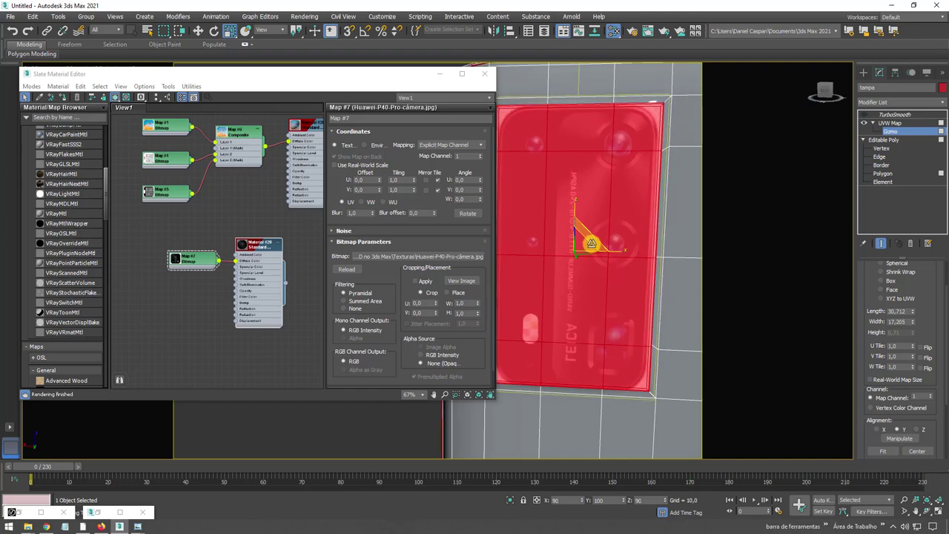
middle_click_drag(591, 244, 652, 250, "alt")
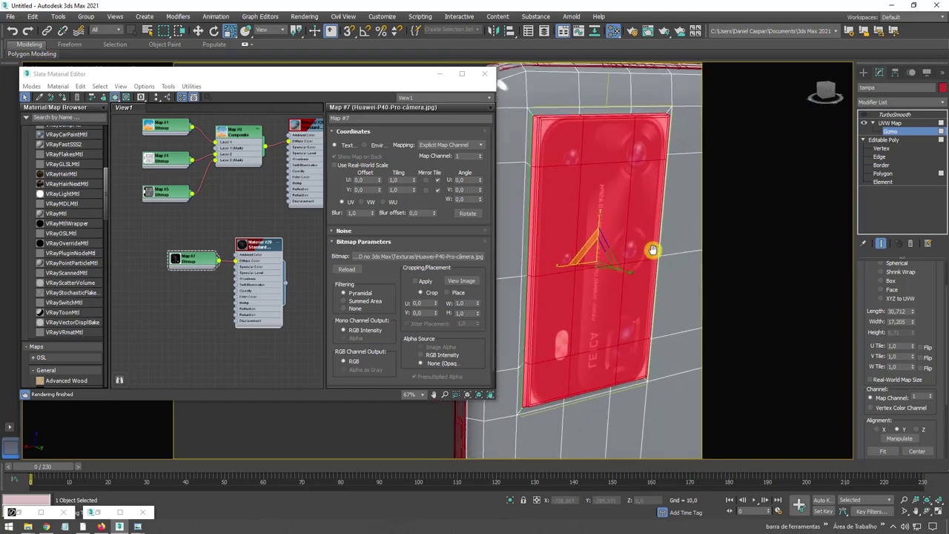
Turn smoothing back on and check the TurboSmooth settings above UVW Map
left_click(881, 122)
left_click(863, 114)
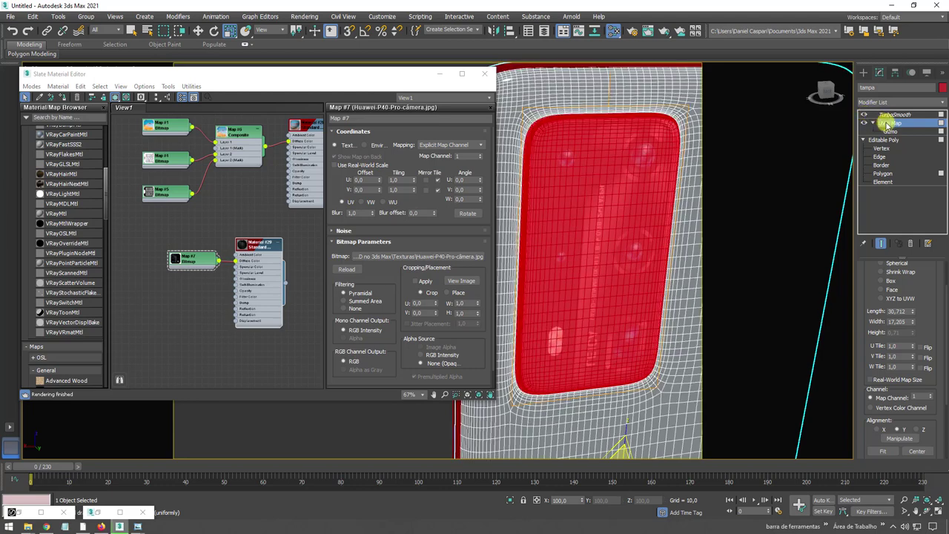
left_click(889, 131)
left_click(879, 124)
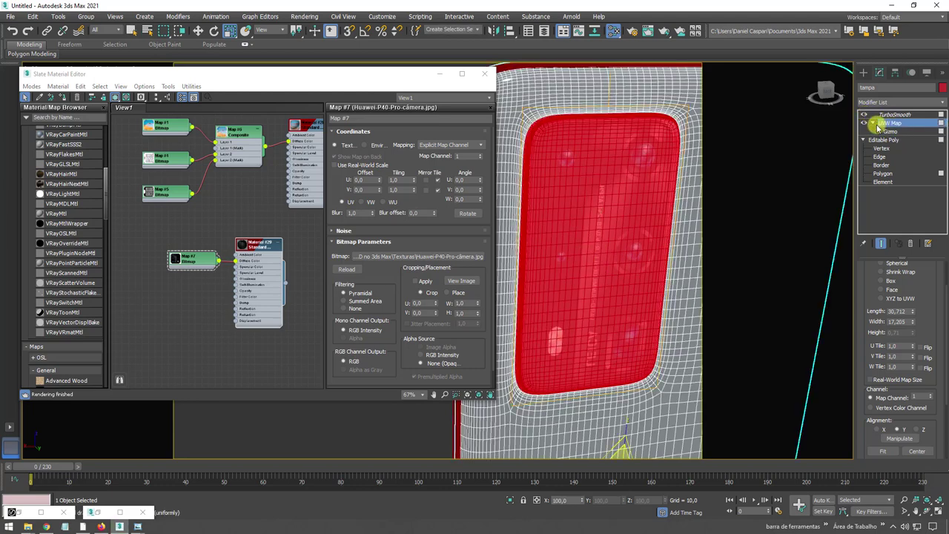
left_click(886, 115)
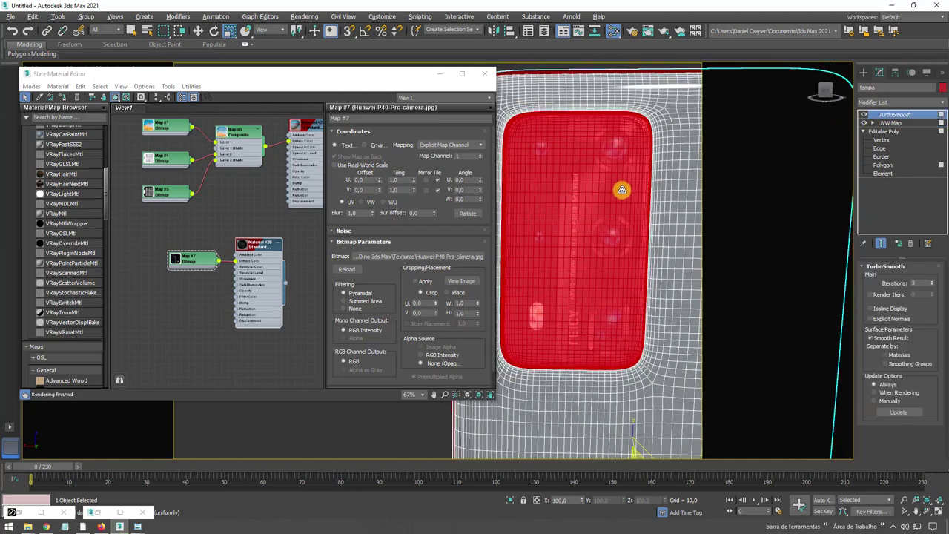
scroll(615, 239, "down", 3)
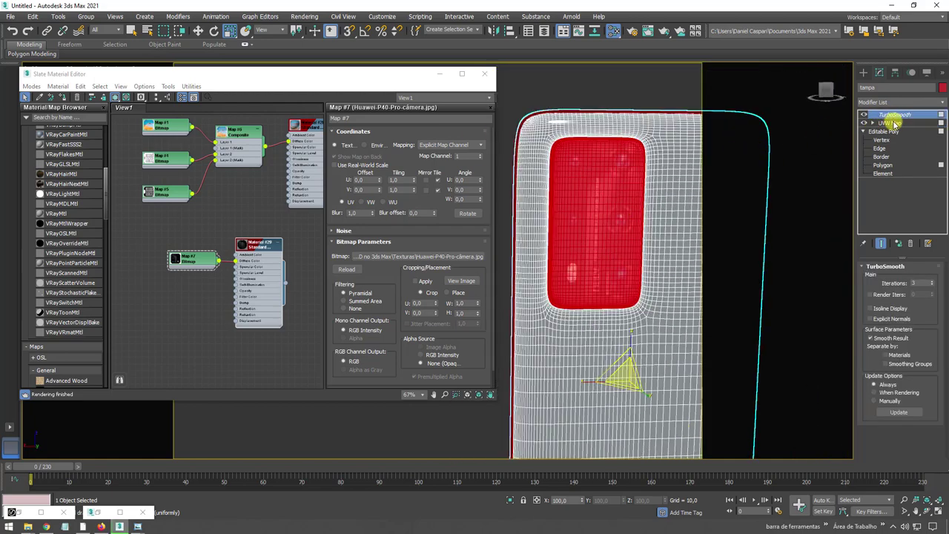
left_click(882, 123)
Add an Edit Poly modifier above the UVW Map
left_click(941, 101)
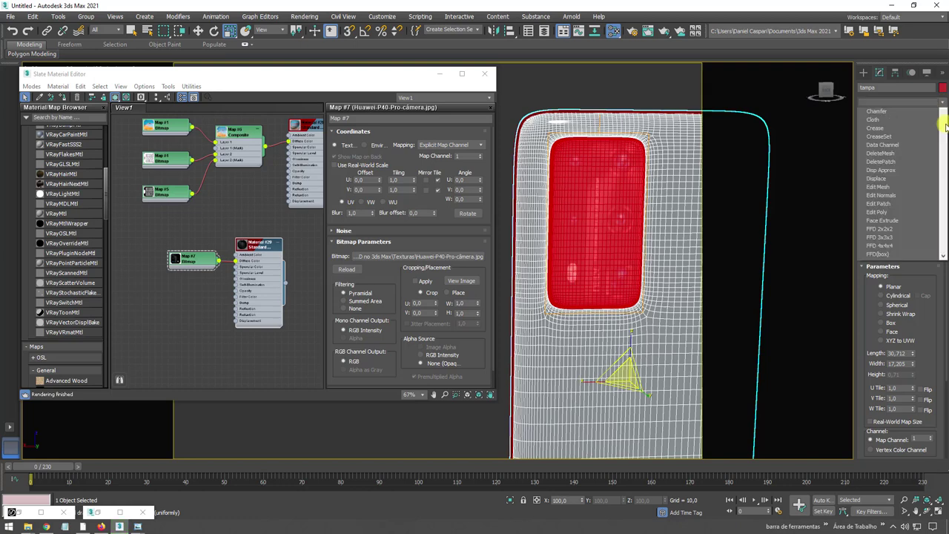
left_click_drag(944, 117, 945, 172)
left_click(878, 373)
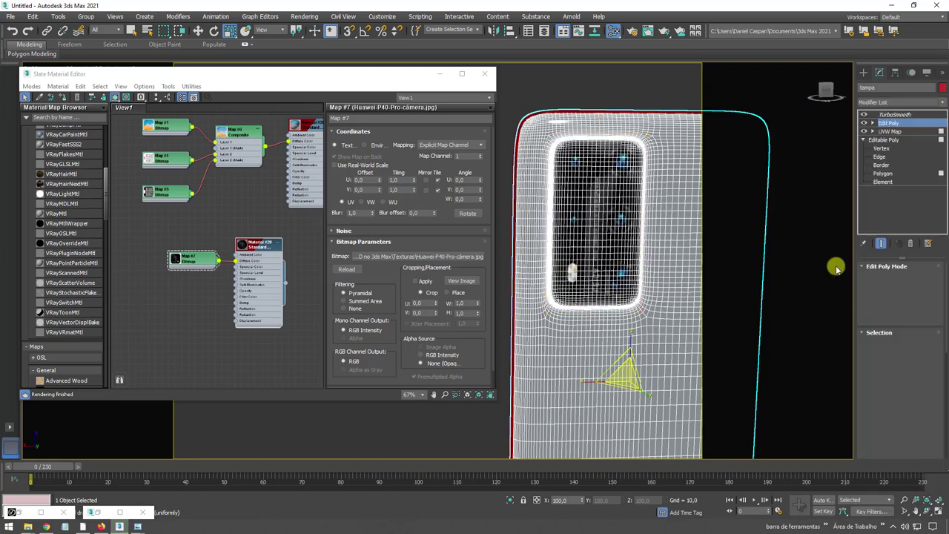
Deselect, orbit to the phone's side and select the moldura frame
left_click(536, 93)
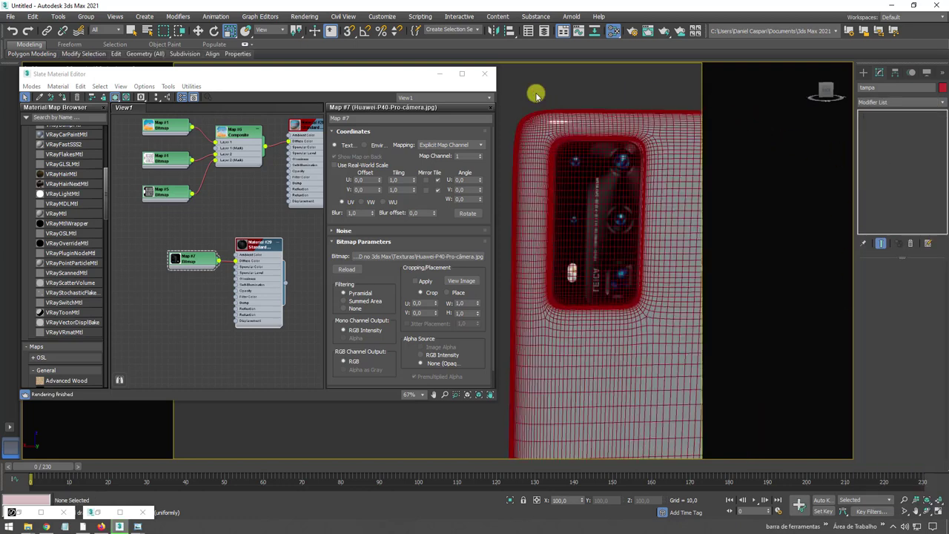
scroll(565, 192, "up", 3)
mouse_move(564, 192)
middle_mouse_down("alt")
mouse_move(624, 200)
mouse_move(590, 149)
middle_mouse_up("alt")
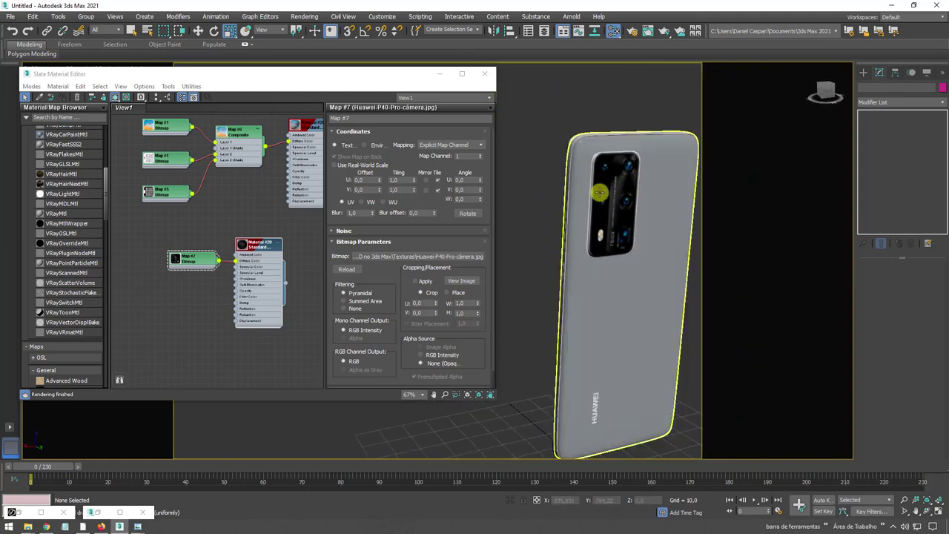
scroll(590, 149, "up", 2)
left_click(557, 123)
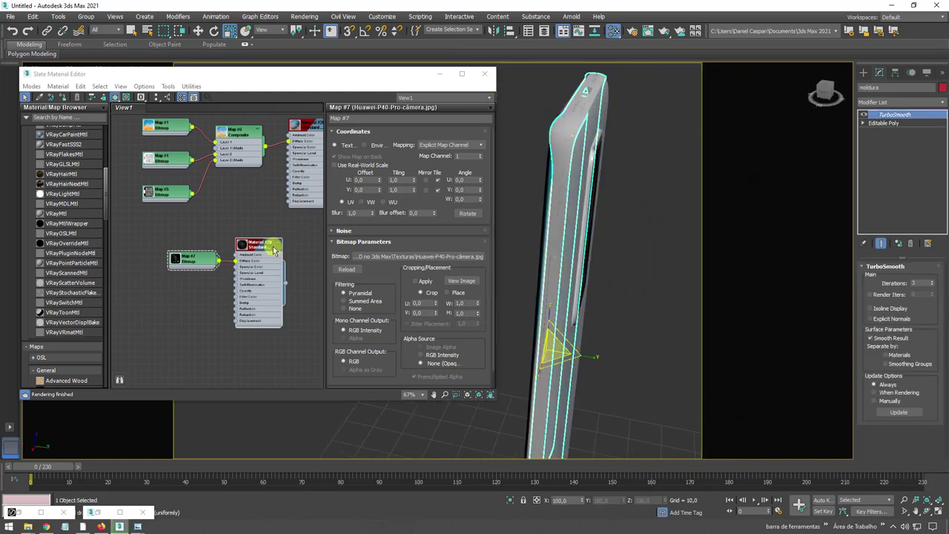
Clone the phone material as Material #41 and assign it to the frame
left_click_drag(275, 250, 281, 366)
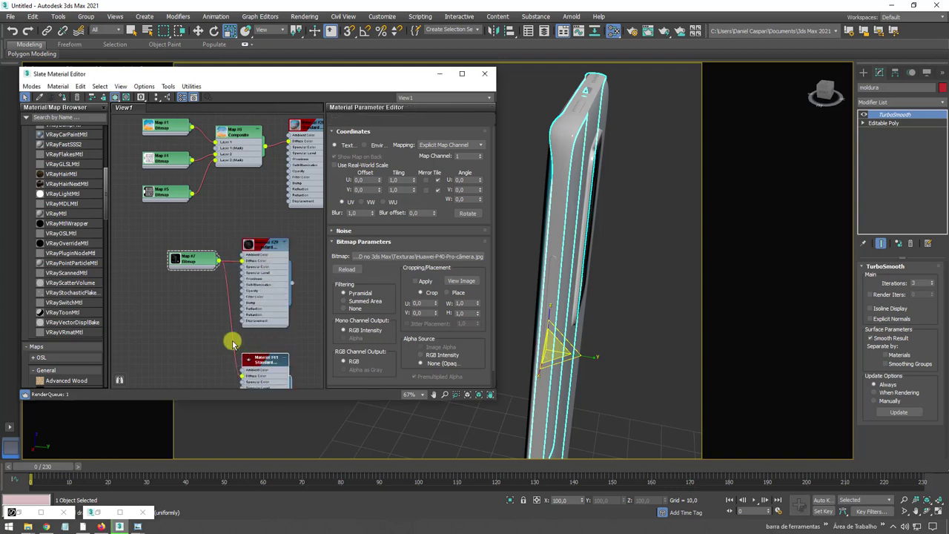
double_click(259, 356)
middle_click_drag(259, 355, 243, 258)
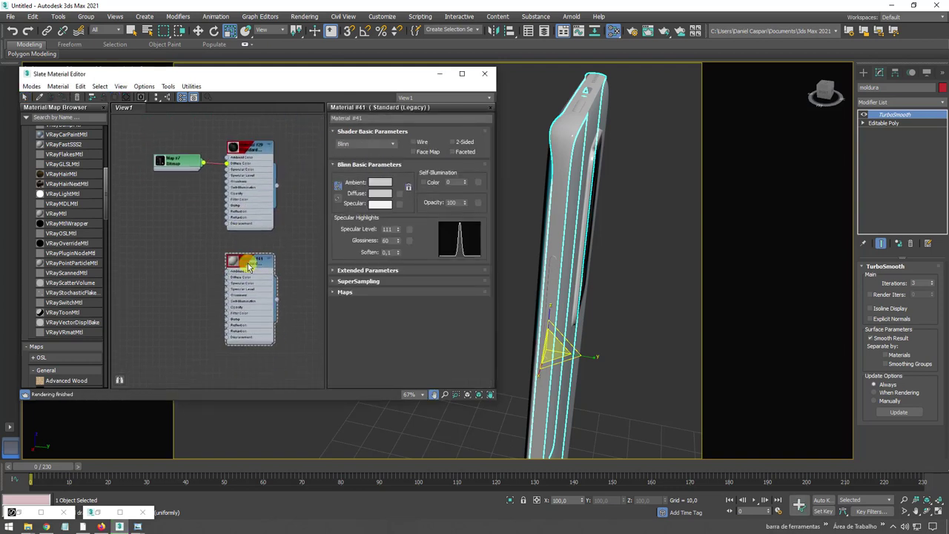
left_click_drag(275, 299, 543, 394)
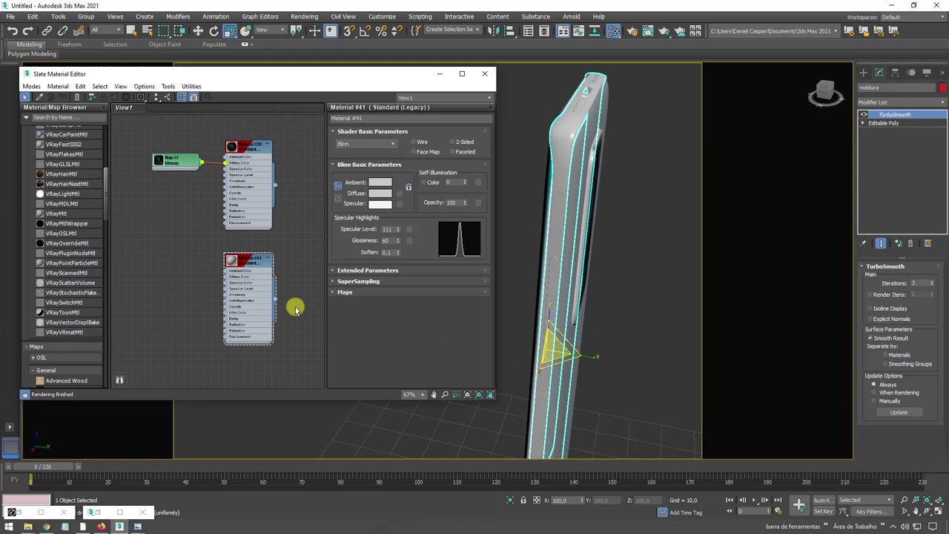
Set Material #41's diffuse Value to 25, Specular Level 97, Glossiness 48
left_click(389, 192)
left_click_drag(345, 114, 321, 113)
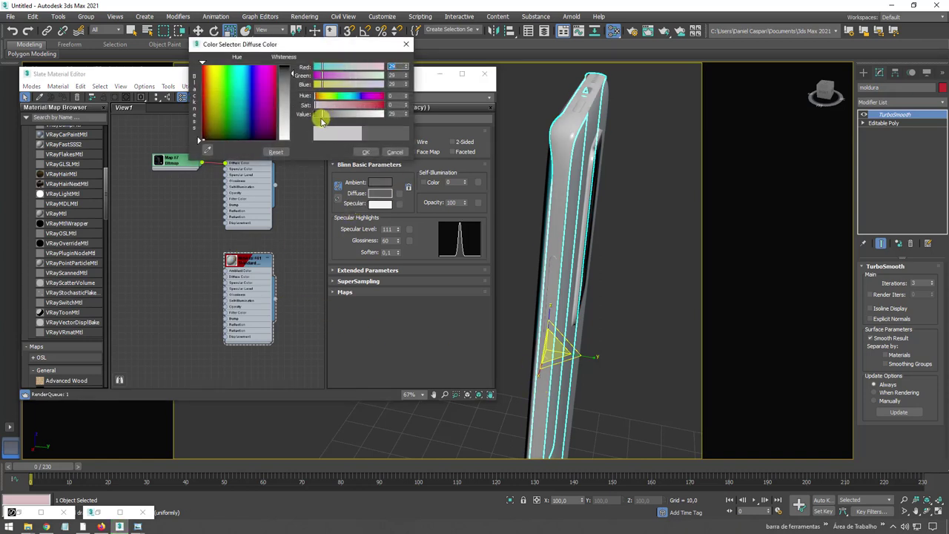
left_click(366, 153)
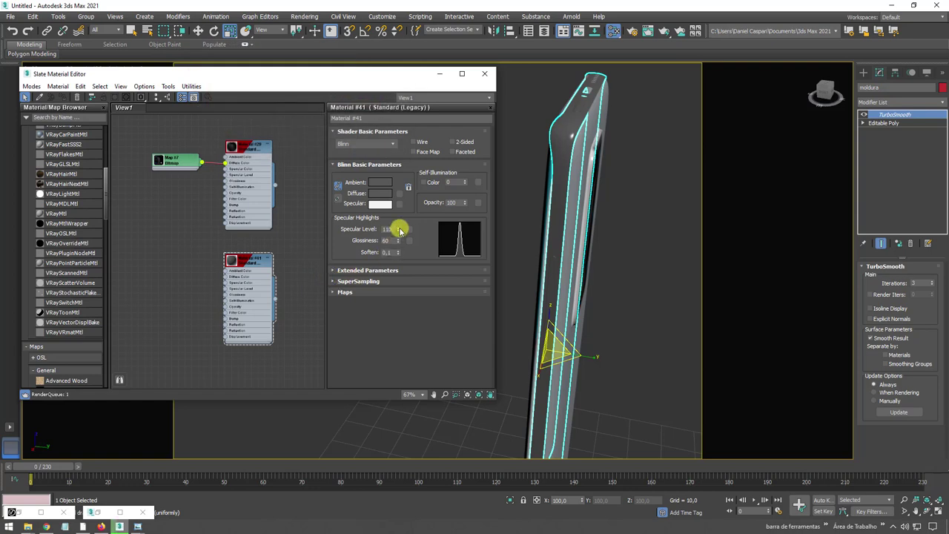
left_click_drag(401, 230, 398, 247)
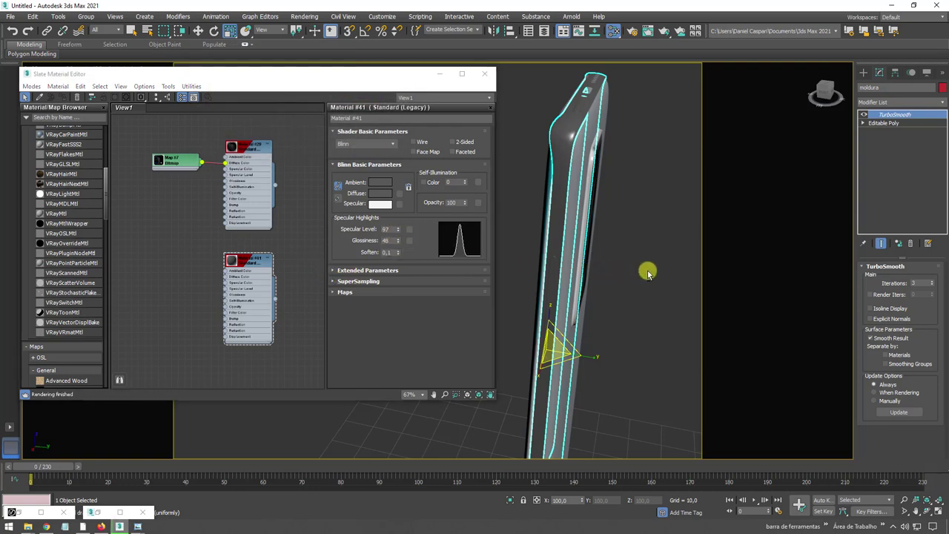
middle_click_drag(647, 272, 608, 313, "alt")
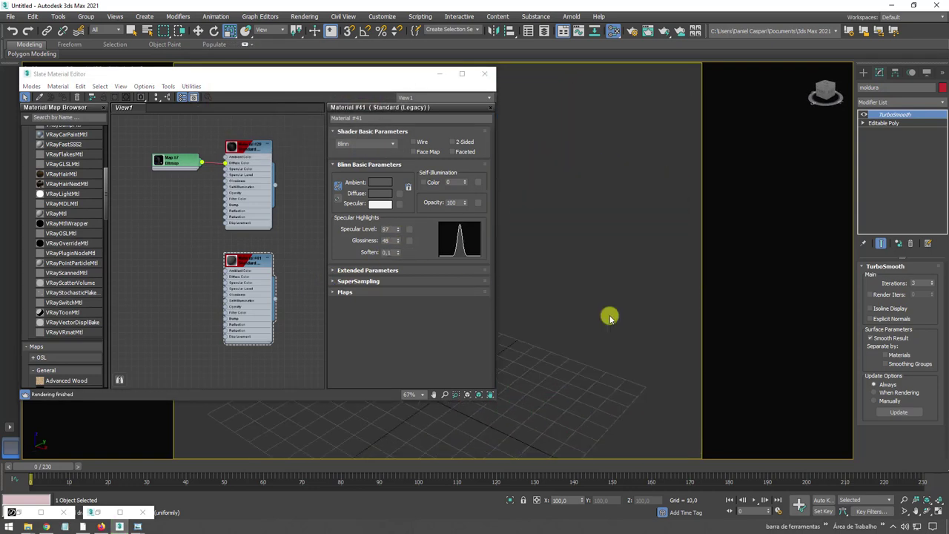
Minimize the material editor and box-select all the phone parts
left_click(437, 76)
left_click(282, 260)
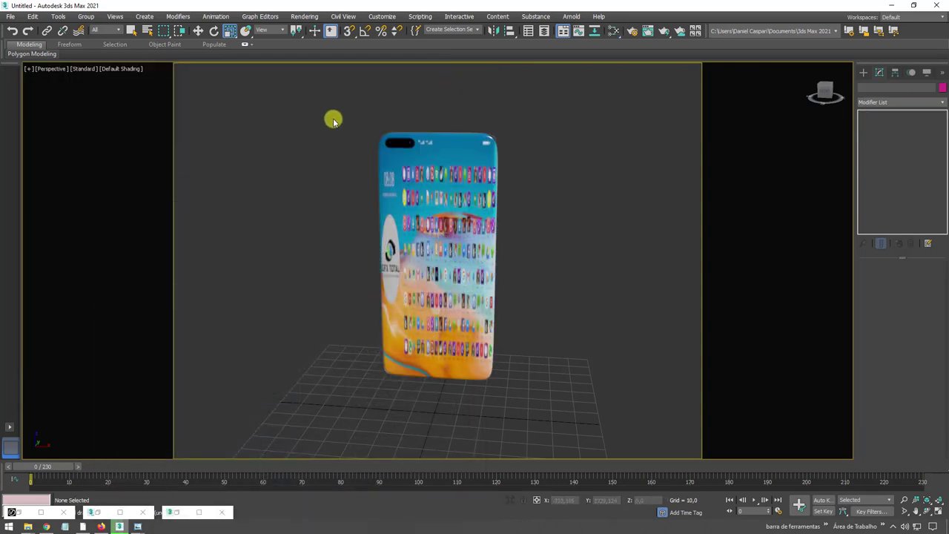
left_click_drag(334, 104, 572, 387)
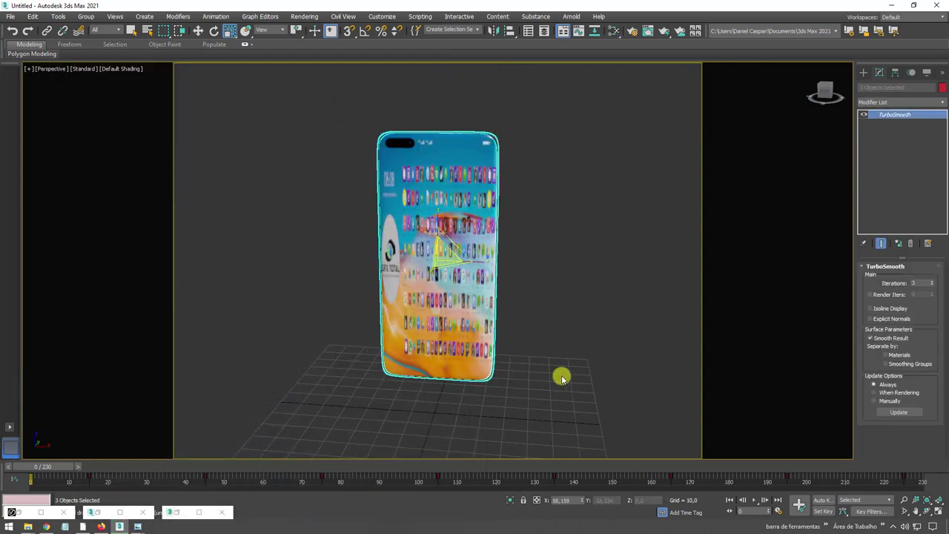
Orbit around the phone to inspect the front and the camera-module back
middle_click_drag(526, 367, 554, 360, "alt")
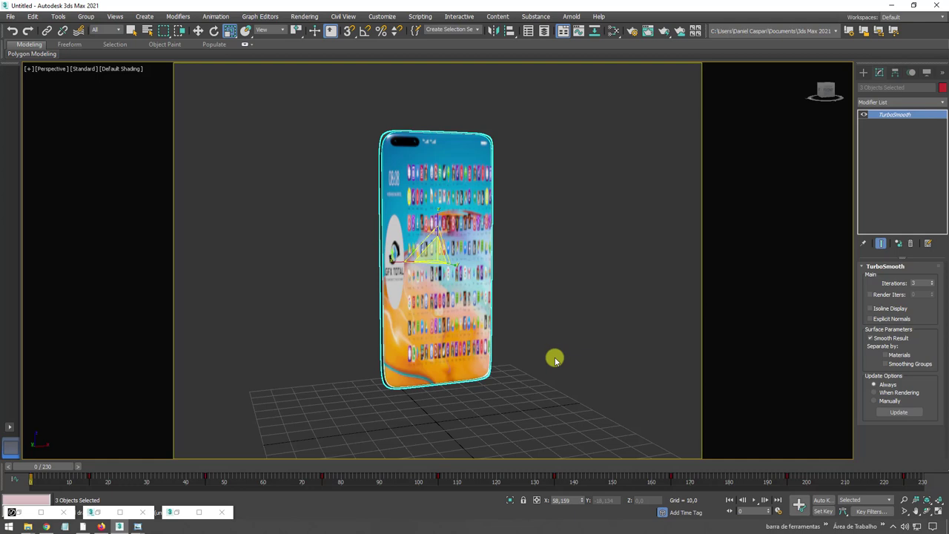
mouse_move(539, 337)
middle_mouse_down("alt")
mouse_move(594, 345)
mouse_move(635, 373)
middle_mouse_up("alt")
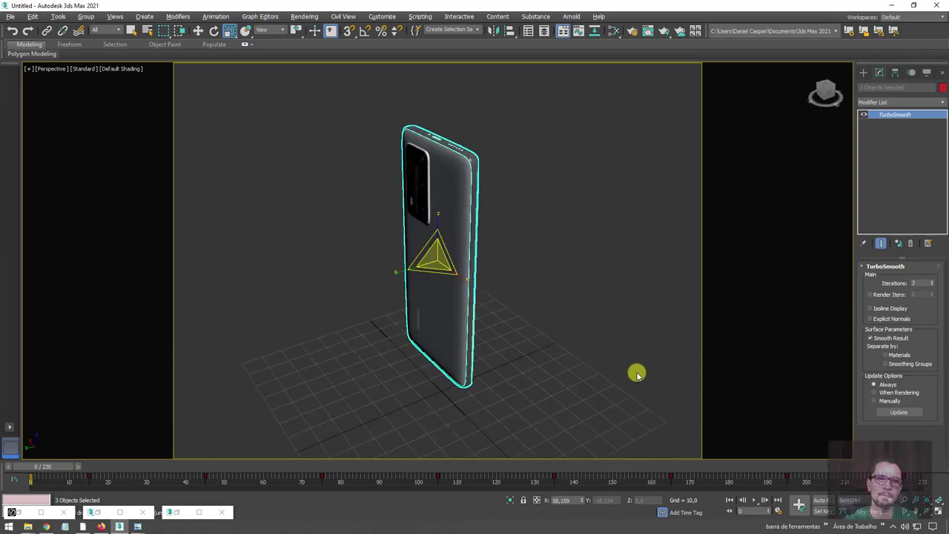
scroll(435, 213, "up", 4)
scroll(435, 214, "down", 4)
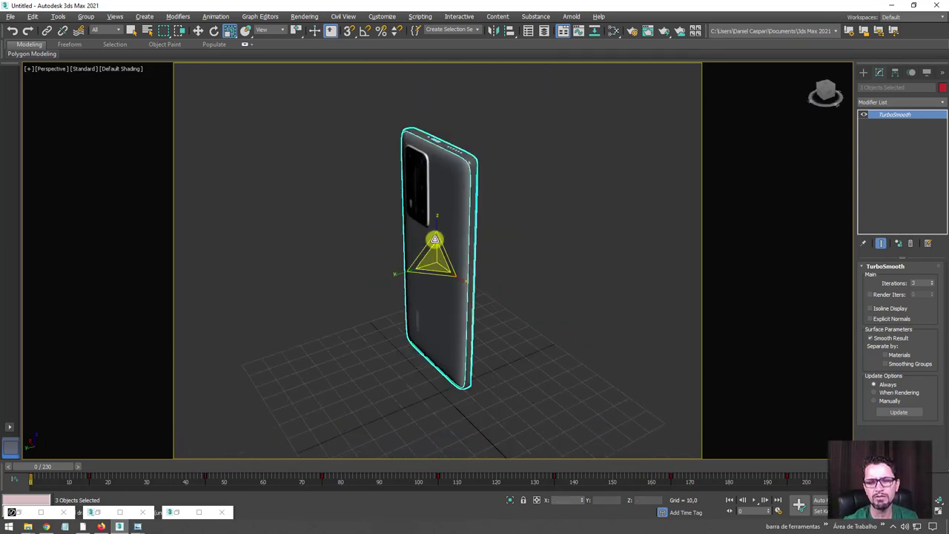
mouse_move(435, 213)
middle_mouse_down("alt")
mouse_move(504, 238)
mouse_move(427, 157)
middle_mouse_up("alt")
scroll(427, 157, "up", 4)
scroll(644, 284, "down", 4)
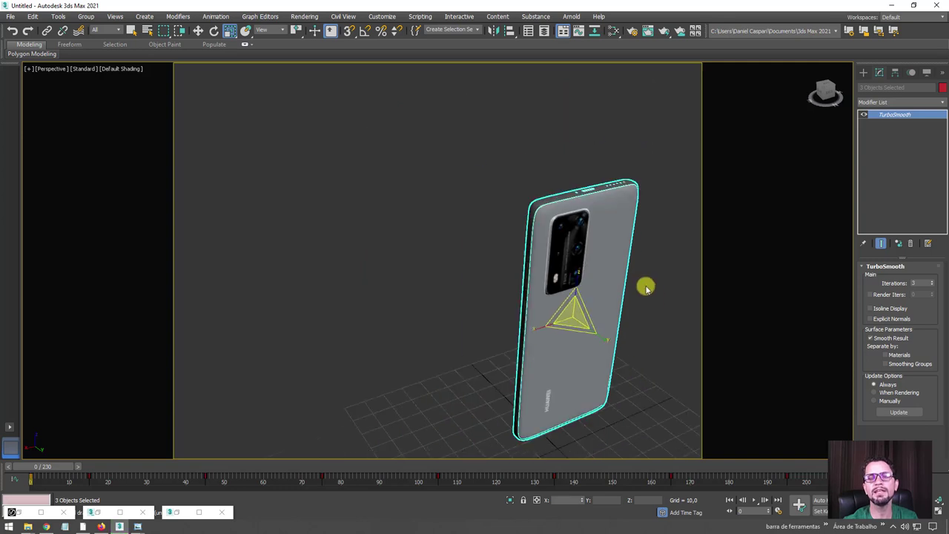
mouse_move(644, 283)
middle_mouse_down("alt")
mouse_move(548, 282)
mouse_move(525, 249)
mouse_move(514, 277)
mouse_move(495, 279)
middle_mouse_up("alt")
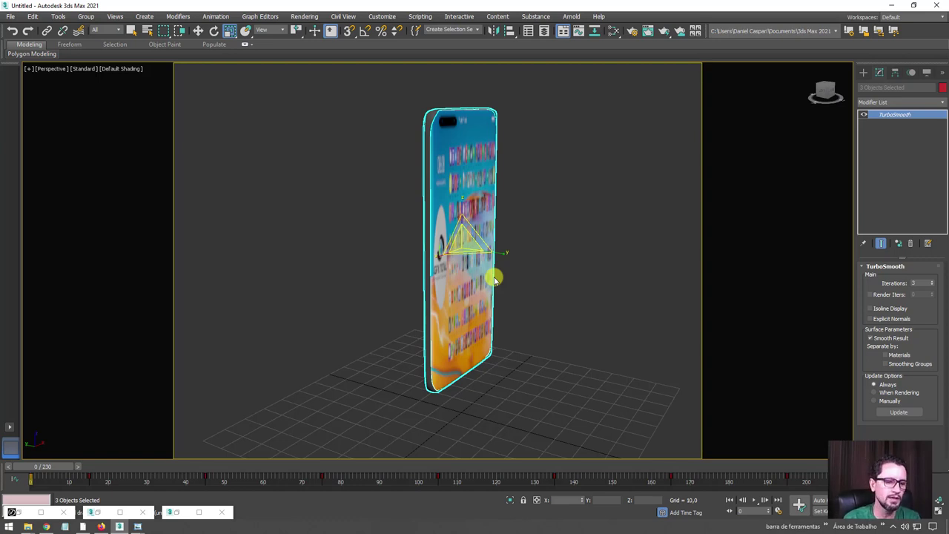
Orbit the view to face the phone's app-icon screen
middle_click_drag(579, 340, 500, 329, "alt")
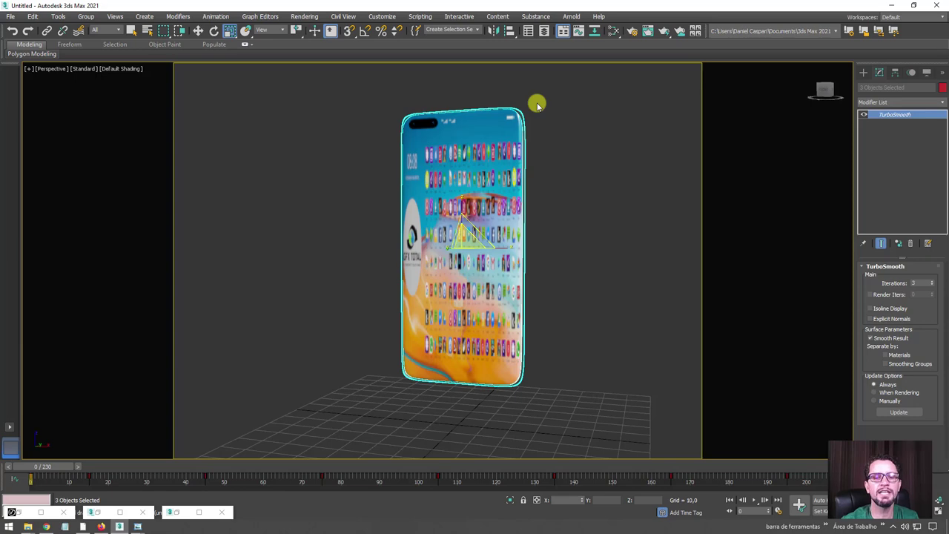
Close the Slate Material Editor and restore the V-Ray frame buffer beside the viewport
left_click(198, 512)
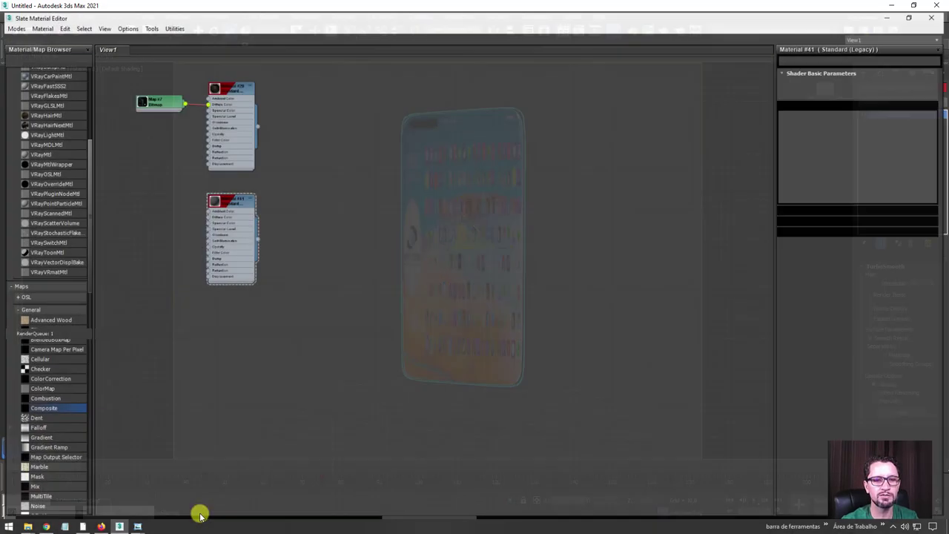
left_click(932, 17)
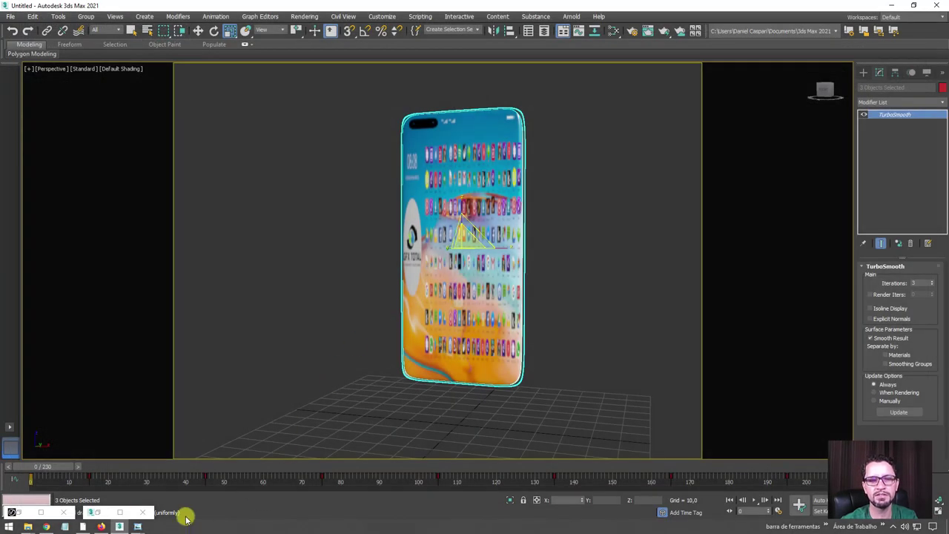
left_click(41, 514)
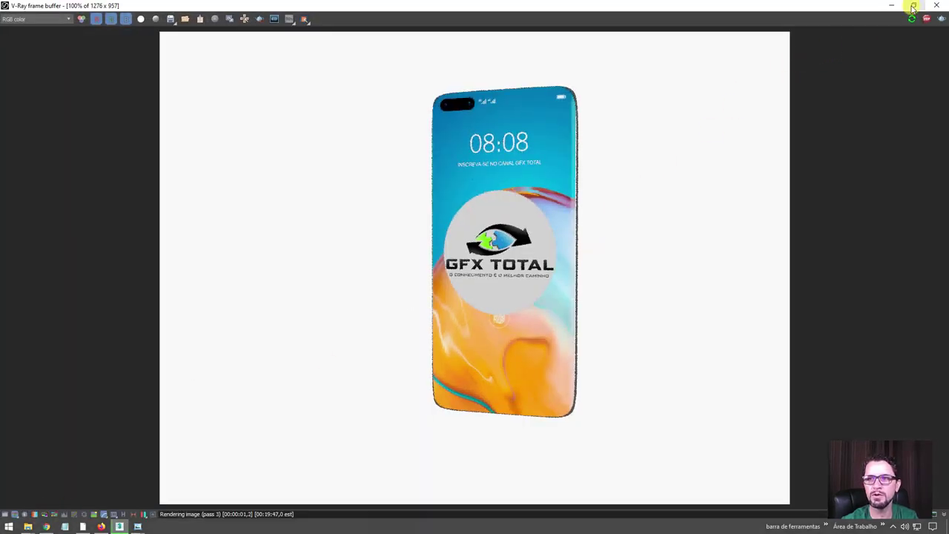
left_click(913, 7)
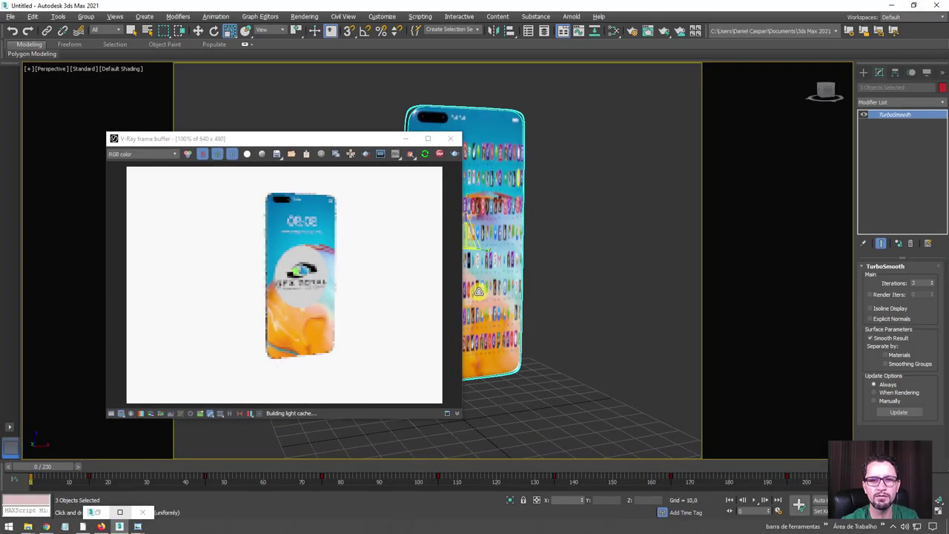
Scrub the time slider to frames 29 and about 153, then play the animation
scroll(478, 292, "up", 3)
scroll(456, 401, "down", 1)
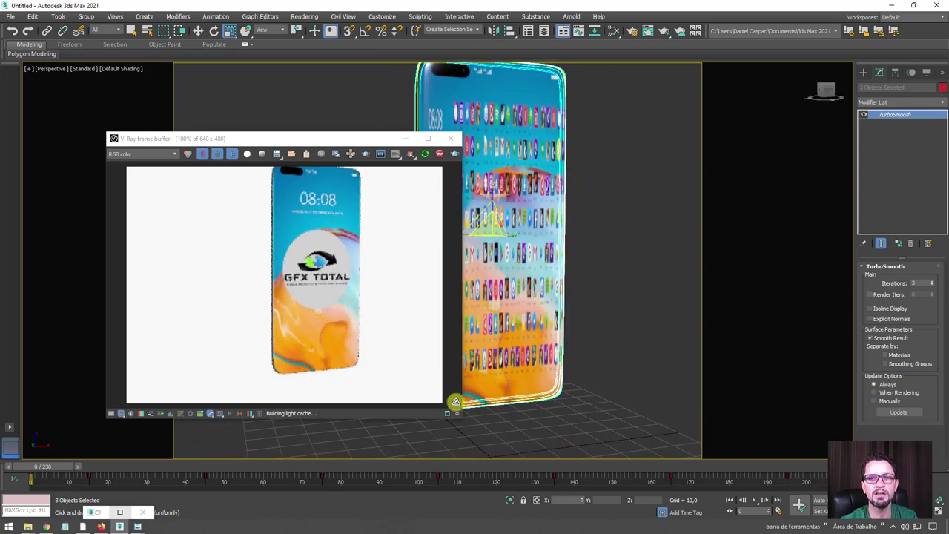
left_click_drag(57, 466, 291, 477)
mouse_move(356, 472)
left_mouse_down()
mouse_move(634, 453)
mouse_move(48, 466)
left_mouse_up()
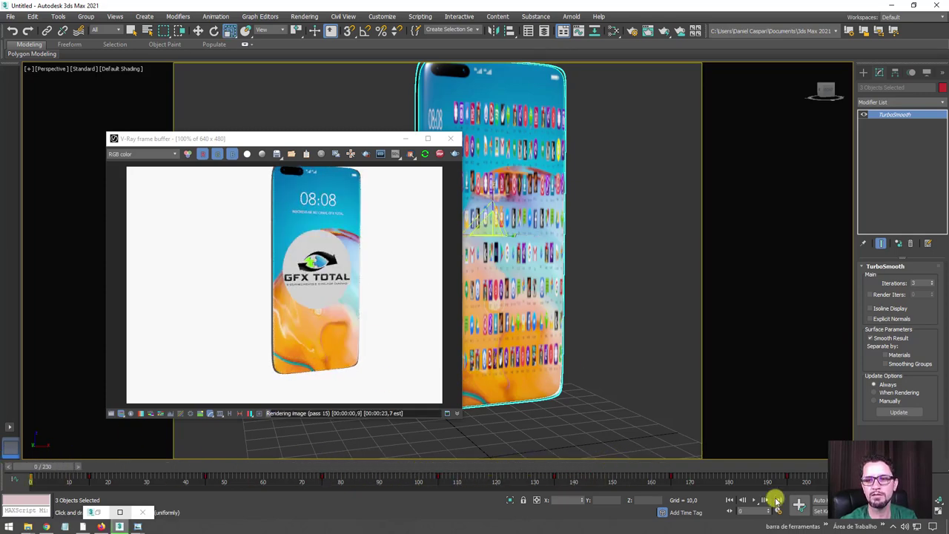
left_click(754, 500)
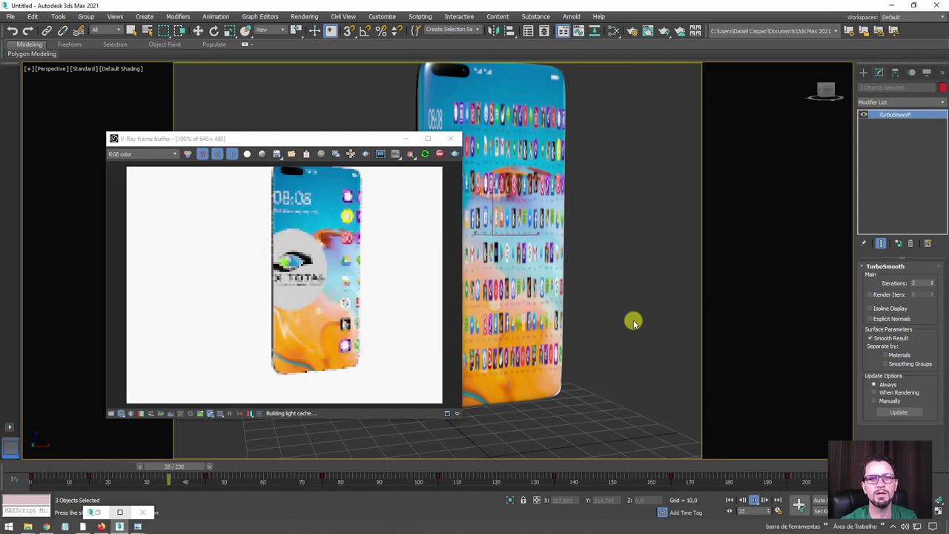